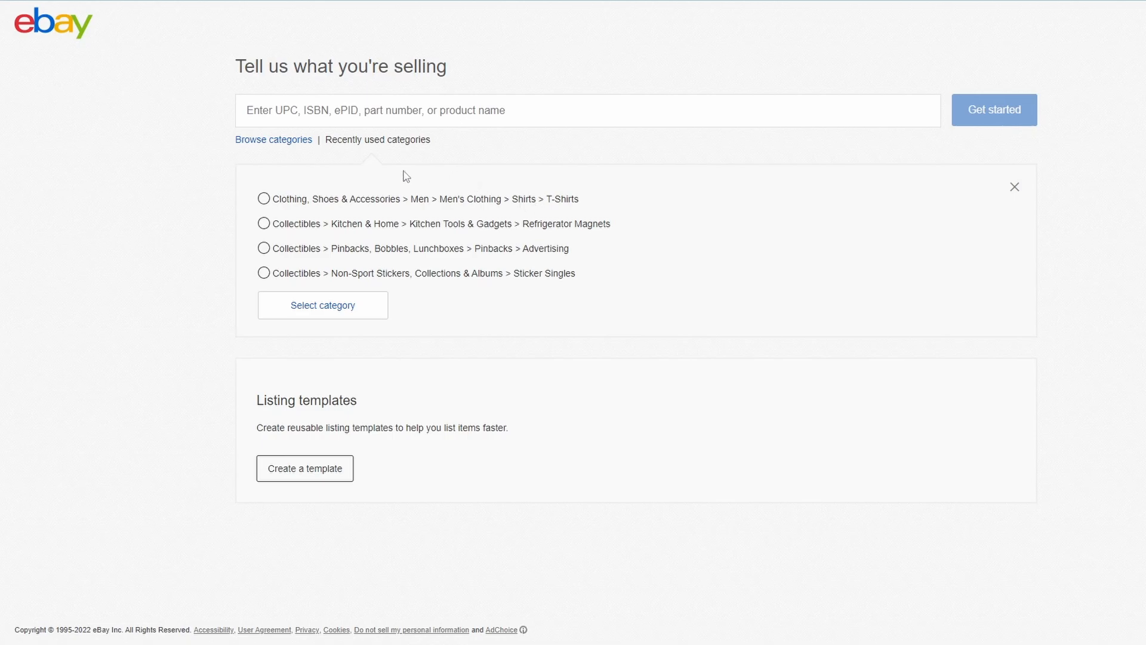
Search the product catalog for "tshirt ringer" as the item being sold
{"action": "left_click", "coordinate": [351, 112]}
{"action": "type", "text": "tsh"}
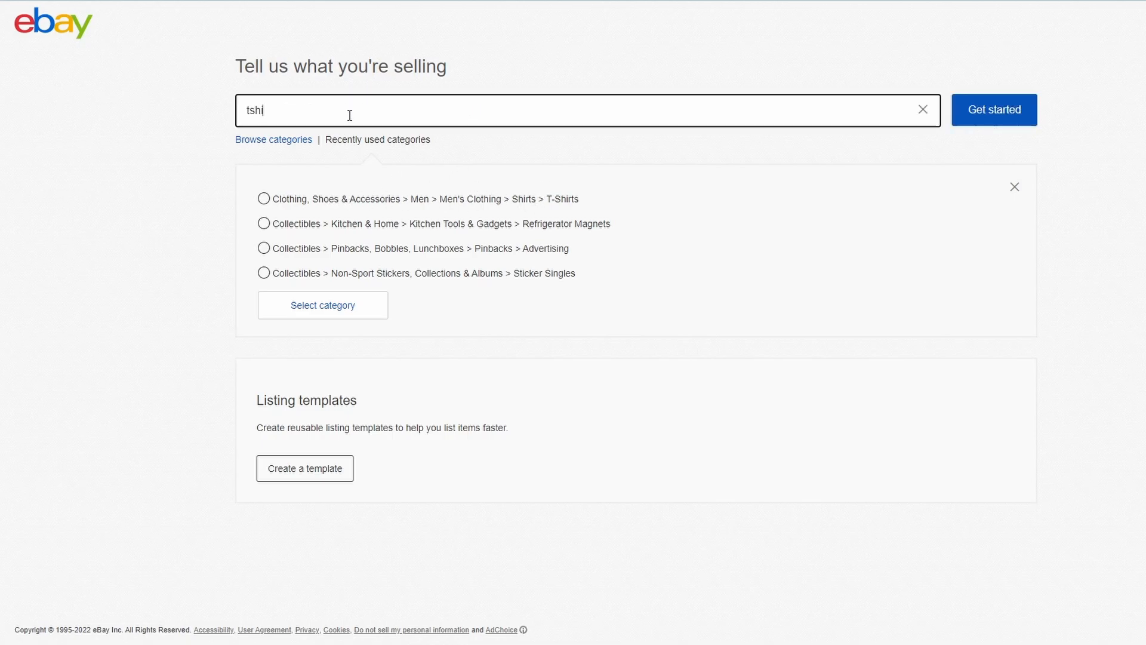
{"action": "type", "text": "irt ringer"}
{"action": "left_click", "coordinate": [1001, 106]}
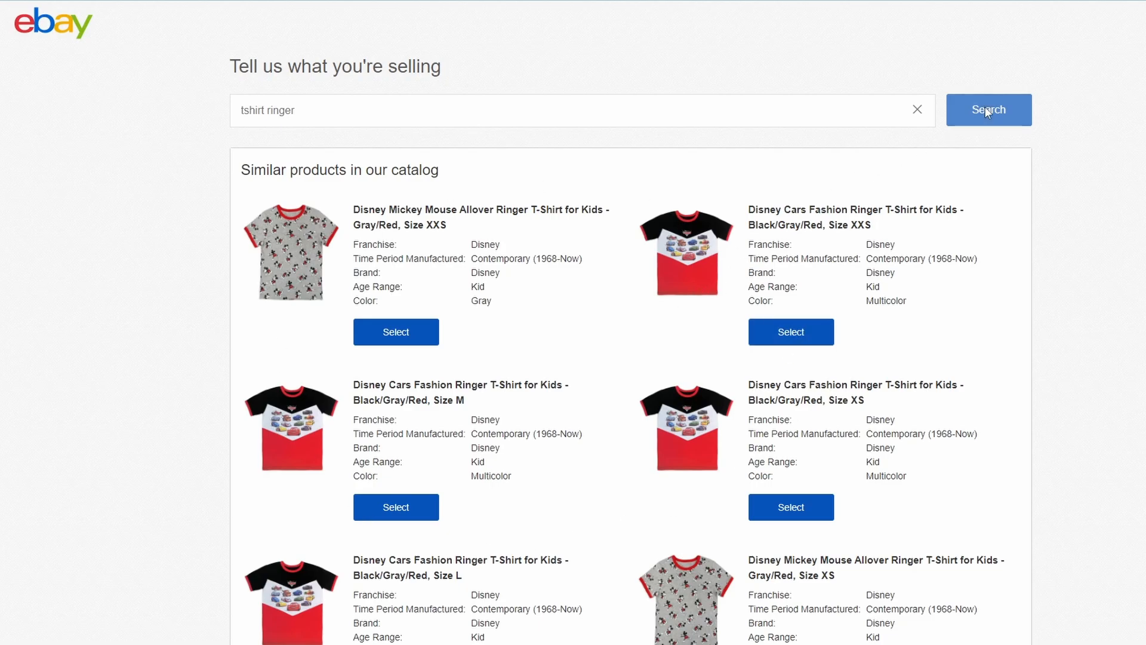
Change the product search to "tshirt auigusta ringer" and start the listing in the Men's Clothing > Shirts > T-Shirts category
{"action": "left_click", "coordinate": [268, 110]}
{"action": "type", "text": "auigusta"}
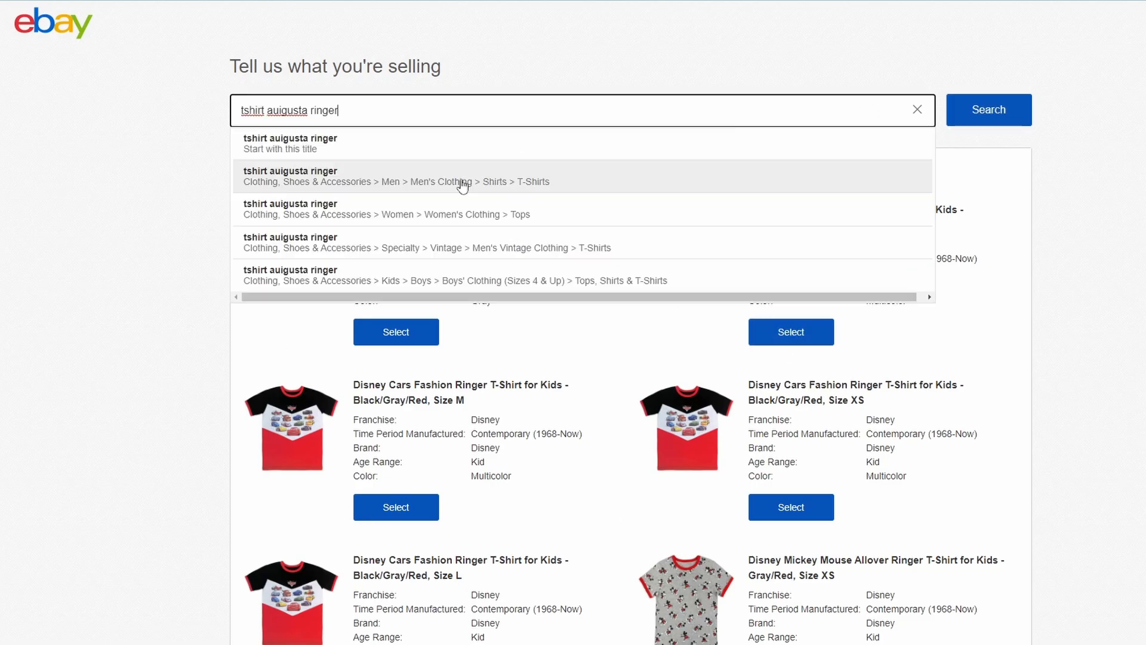
{"action": "left_click", "coordinate": [463, 185]}
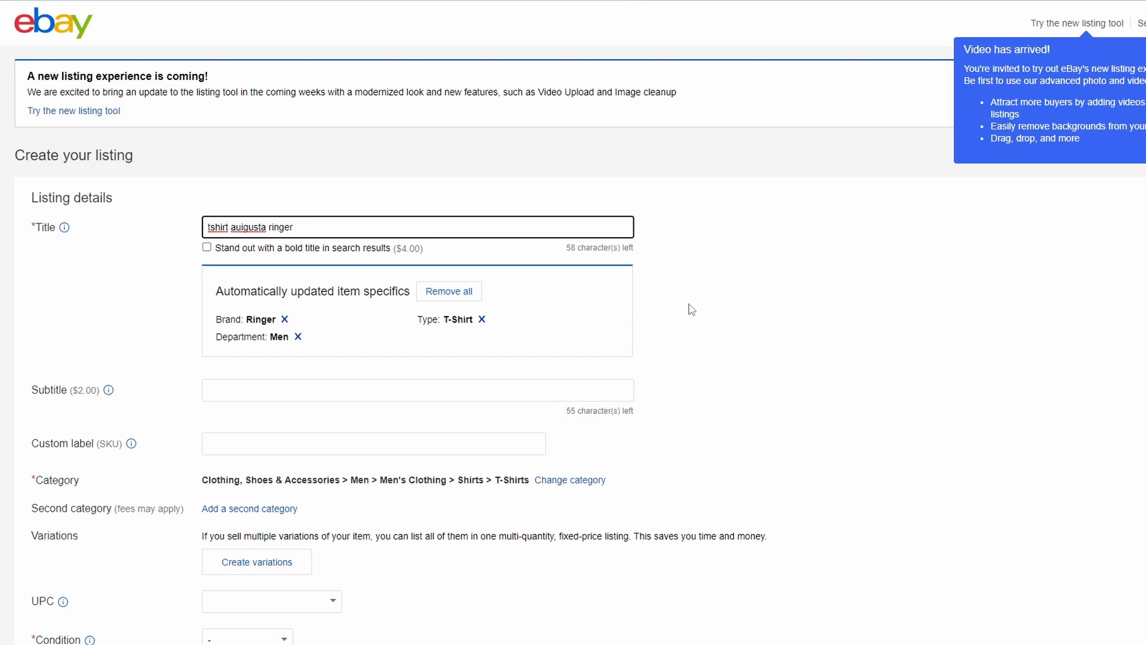
Replace the listing title with "New ChaChingKing RINGER T-shirt Choose Color & Size Blue or Green"
{"action": "left_click", "coordinate": [333, 380]}
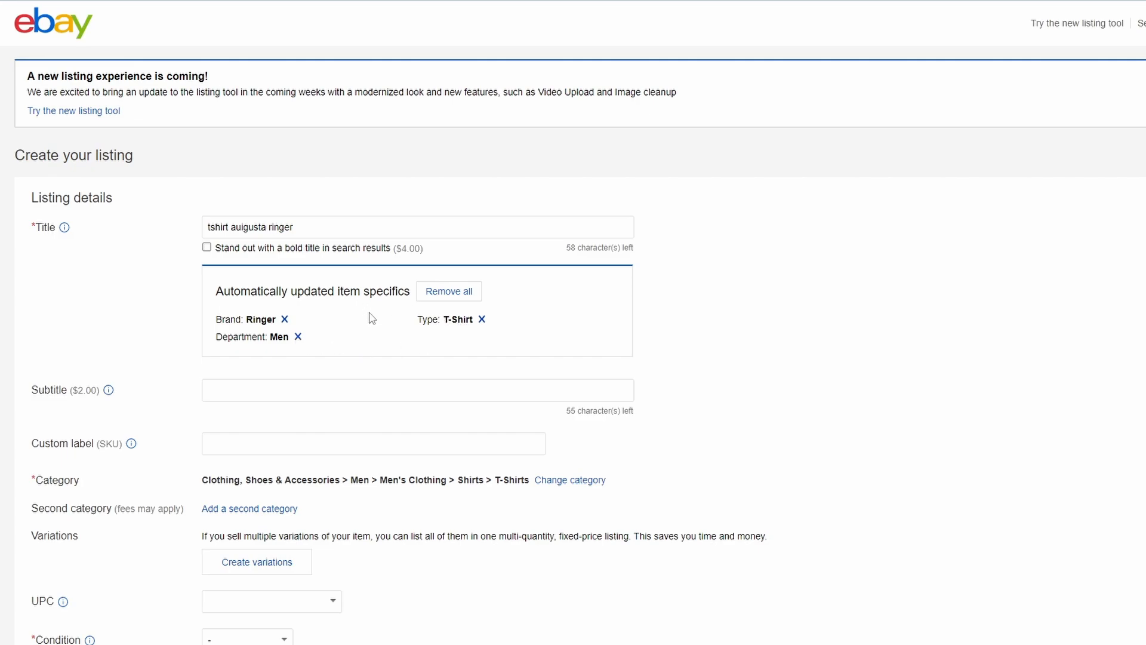
{"action": "left_click_drag", "start_coordinate": [305, 226], "coordinate": [190, 231]}
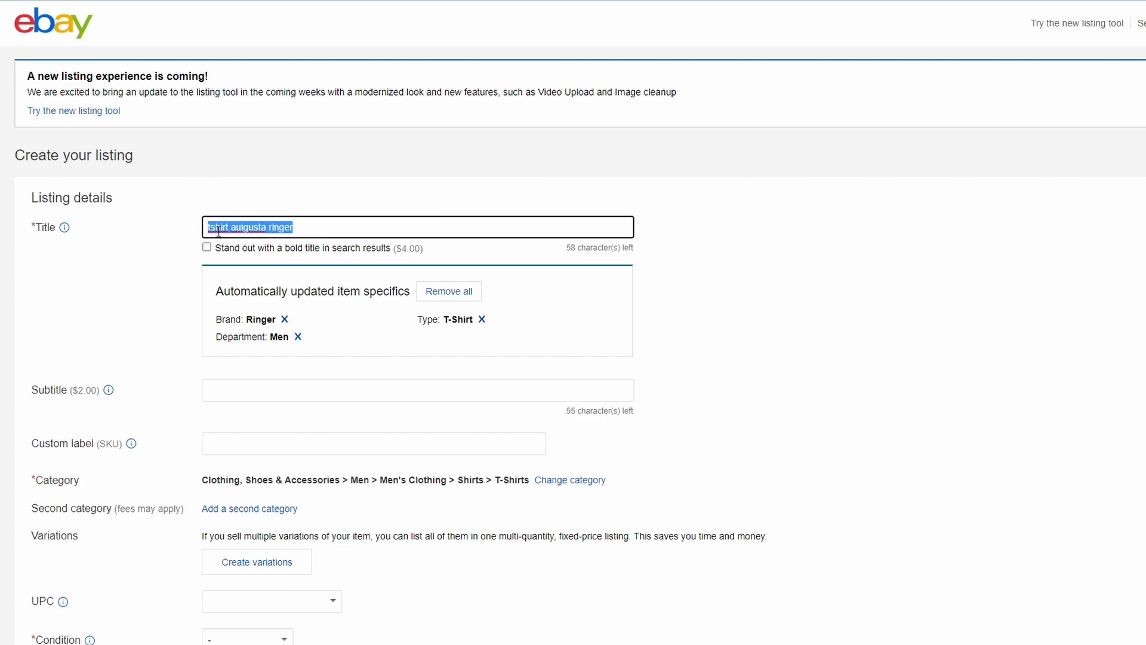
{"action": "type", "text": "New-ChaChingKing RINGER T-shirt Choose Color & Size Blue or Green"}
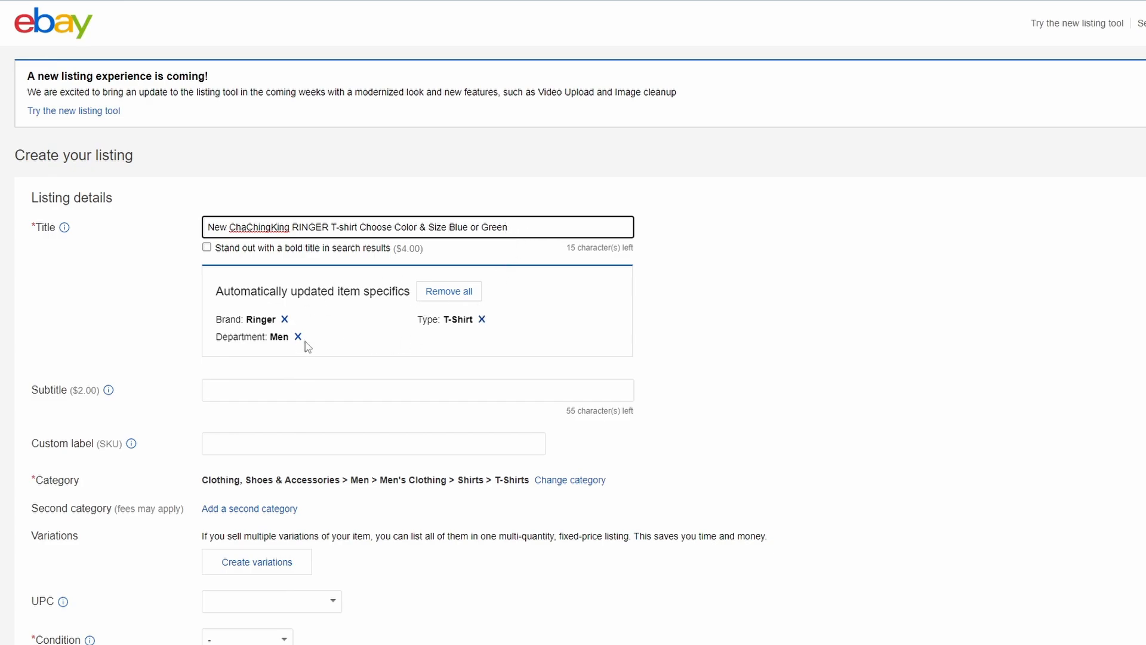
{"action": "left_click", "coordinate": [317, 391]}
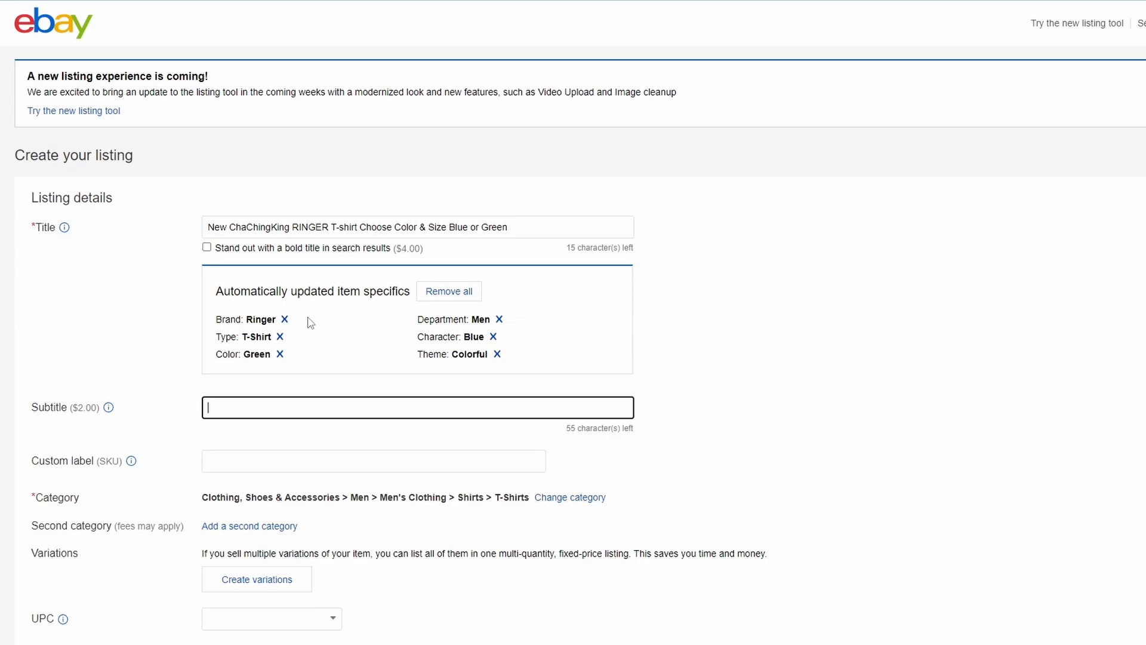
{"action": "scroll", "coordinate": [215, 338], "scroll_direction": "down", "scroll_amount": 2}
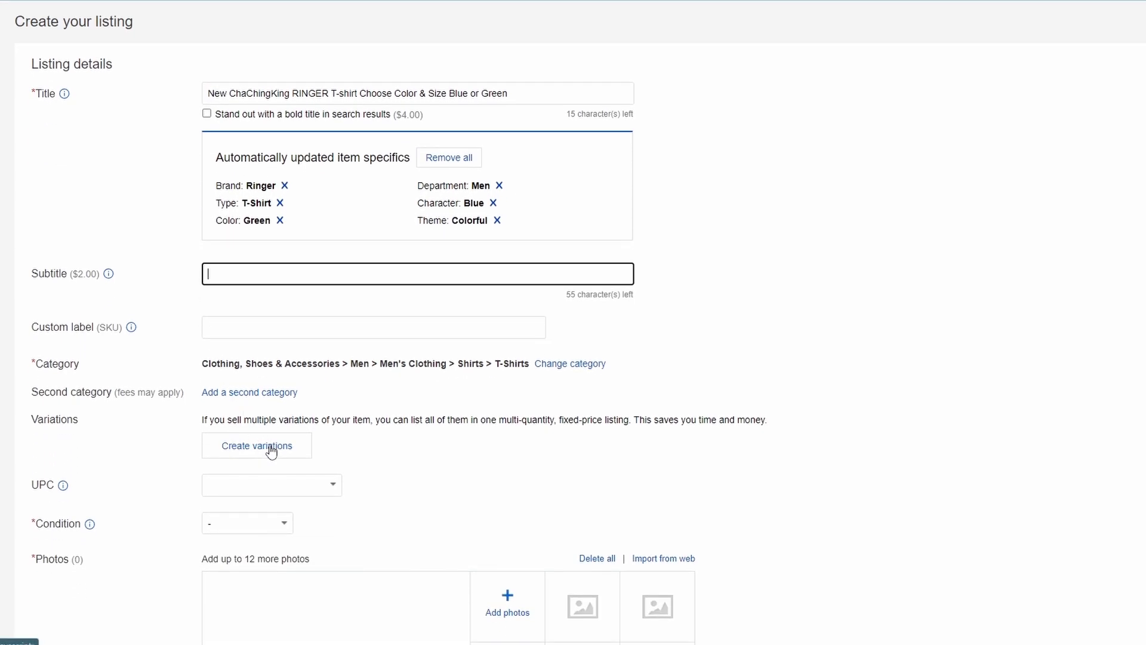
{"action": "left_click", "coordinate": [270, 452]}
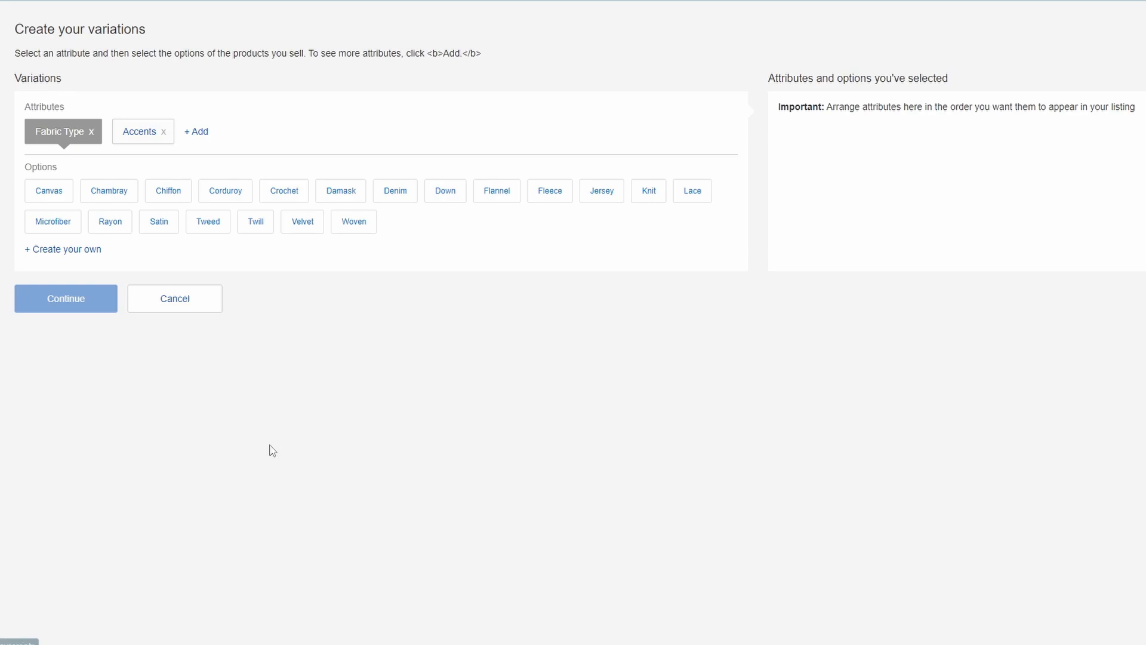
{"action": "left_click", "coordinate": [201, 136]}
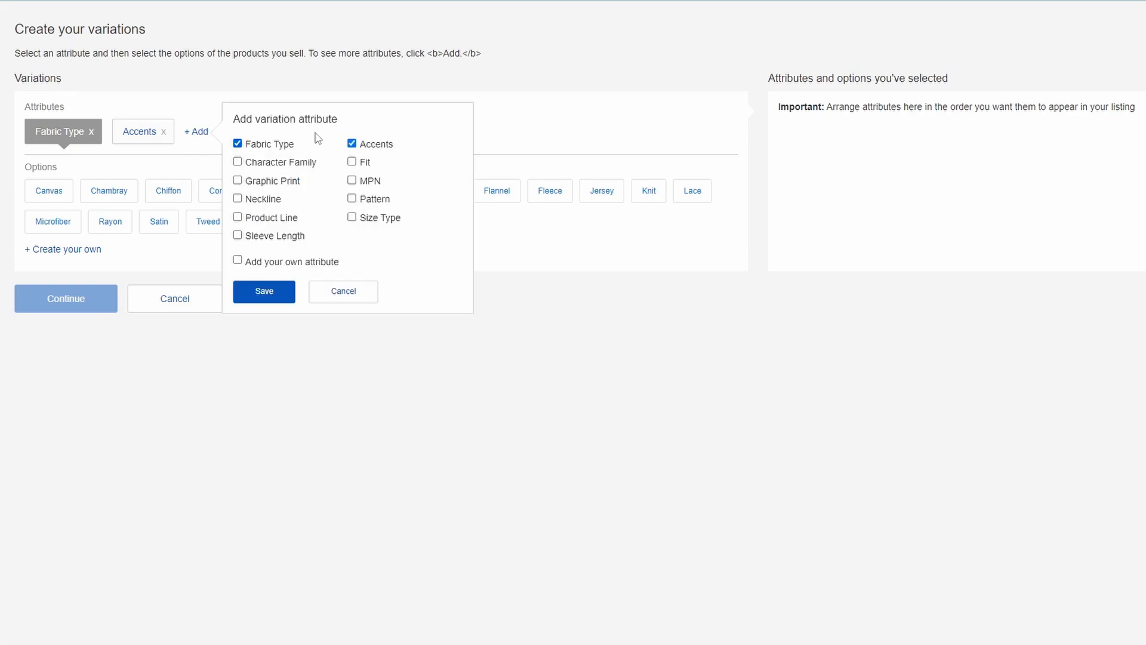
{"action": "left_click", "coordinate": [350, 297]}
{"action": "left_click", "coordinate": [175, 298]}
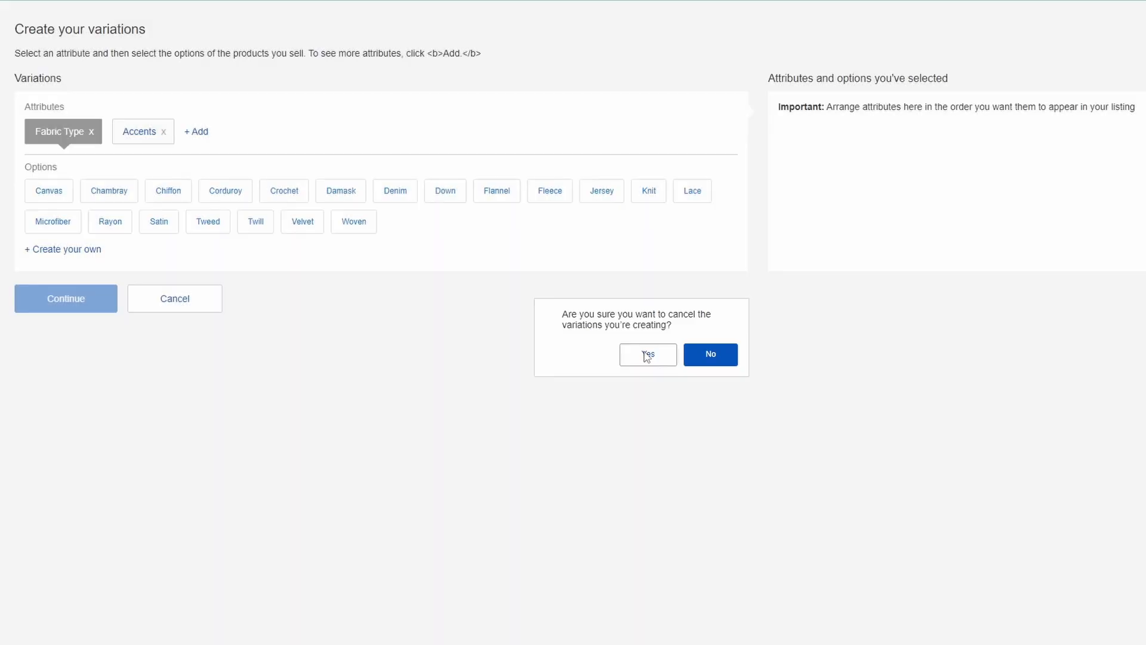
{"action": "left_click", "coordinate": [646, 356]}
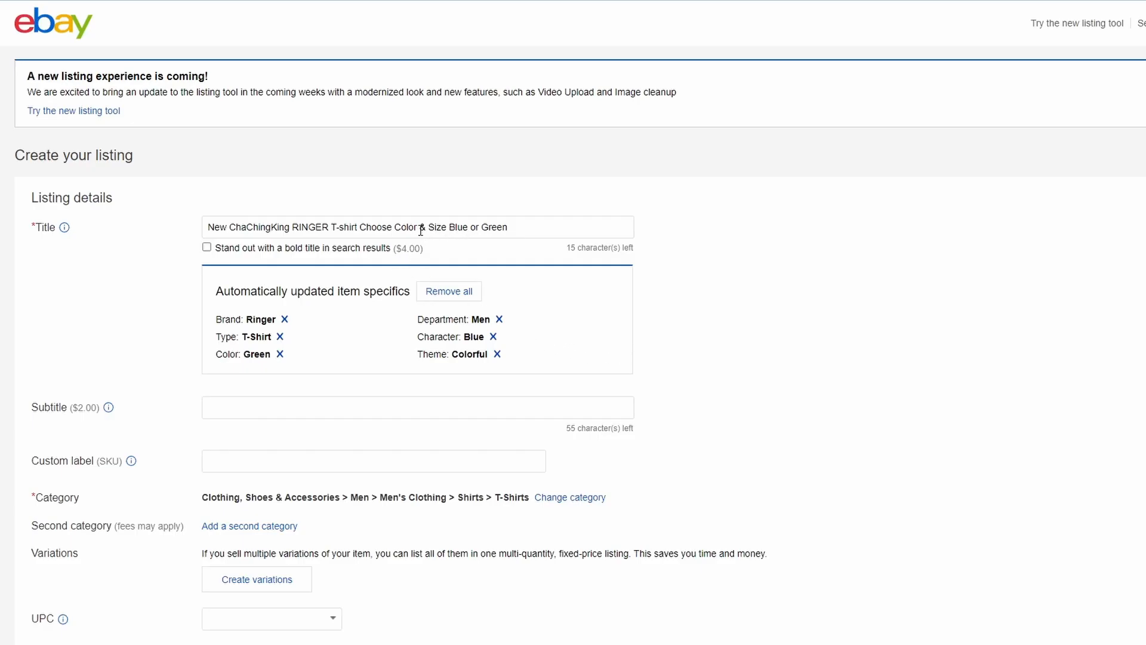
Remove the Character, Theme, Brand and Color entries from the automatically updated item specifics
{"action": "left_click", "coordinate": [493, 338]}
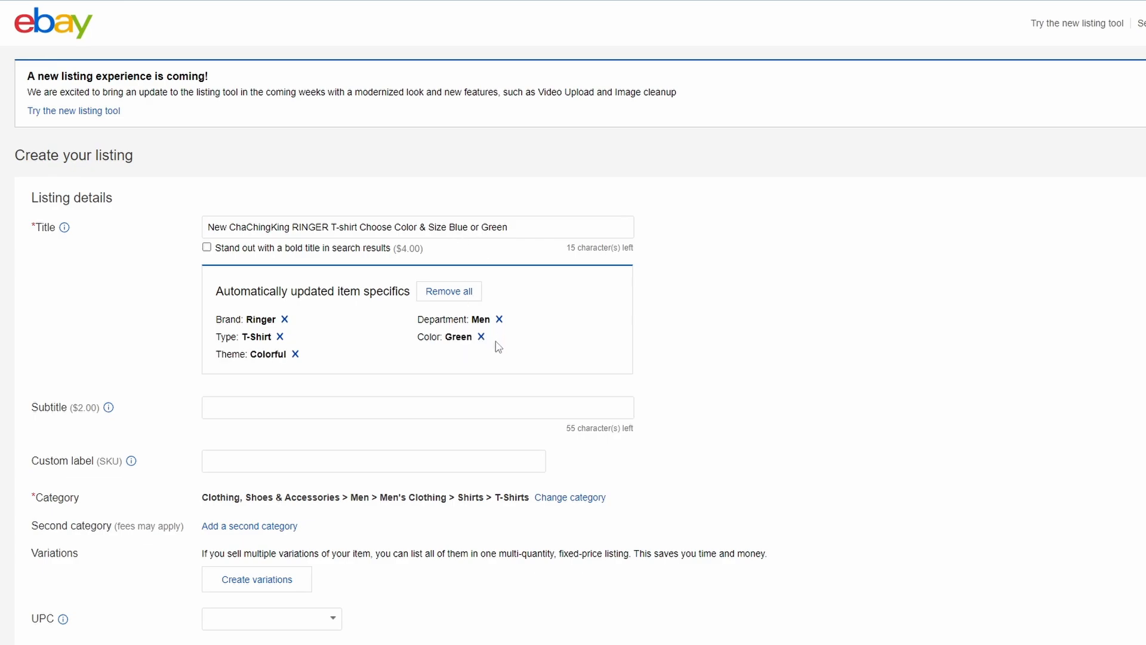
{"action": "left_click", "coordinate": [295, 354]}
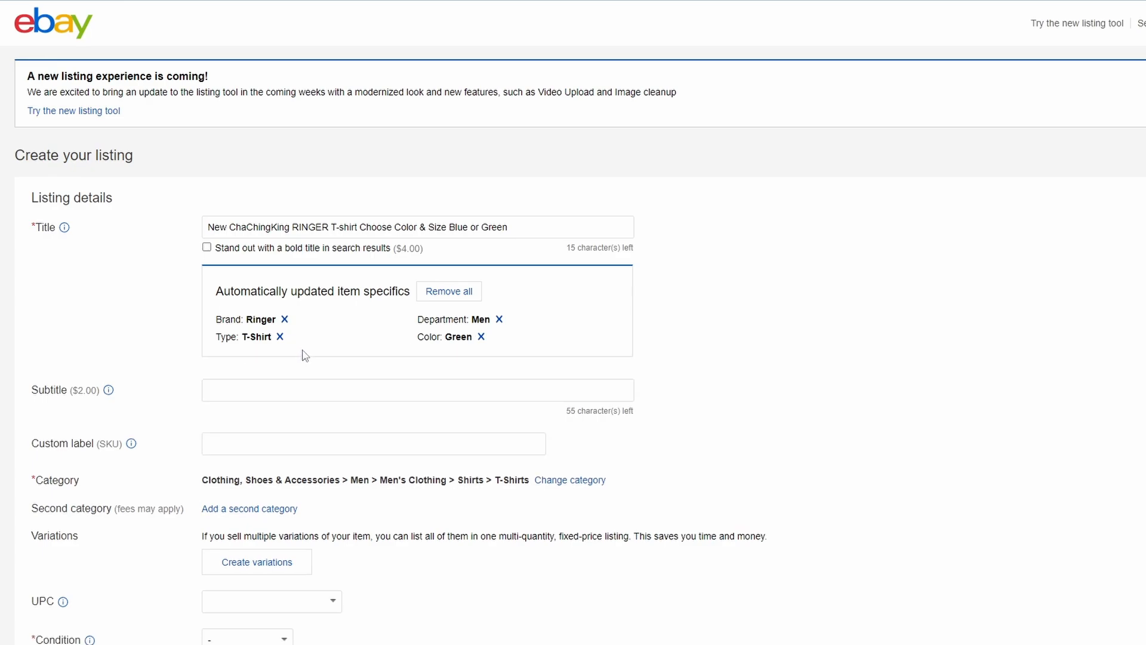
{"action": "left_click", "coordinate": [285, 319]}
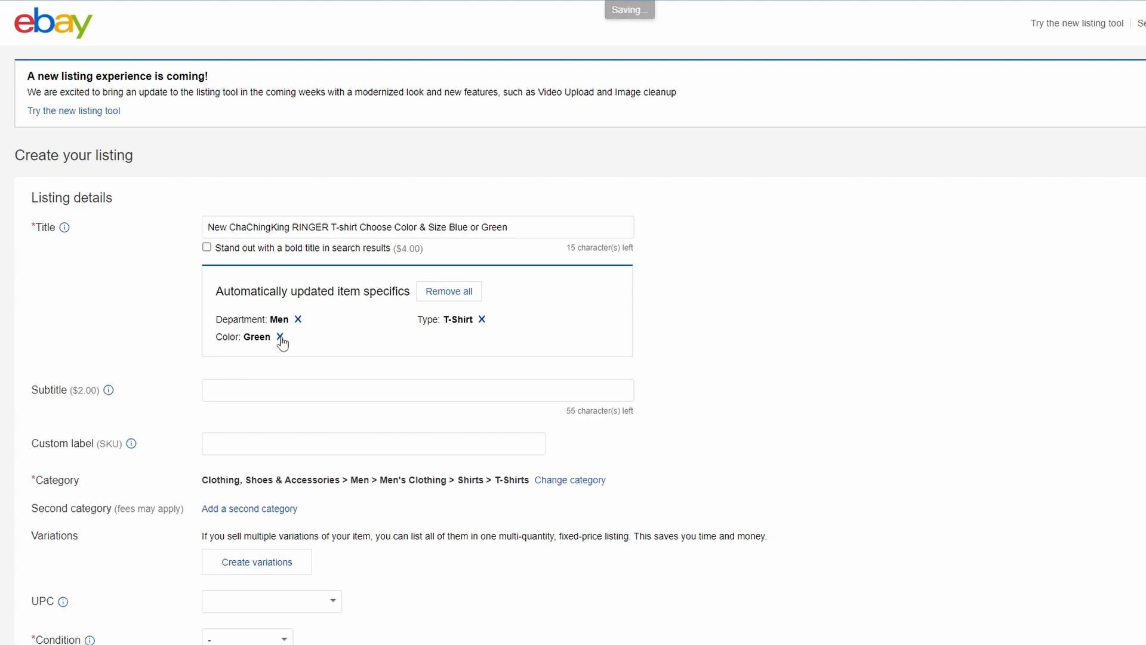
{"action": "left_click", "coordinate": [280, 337]}
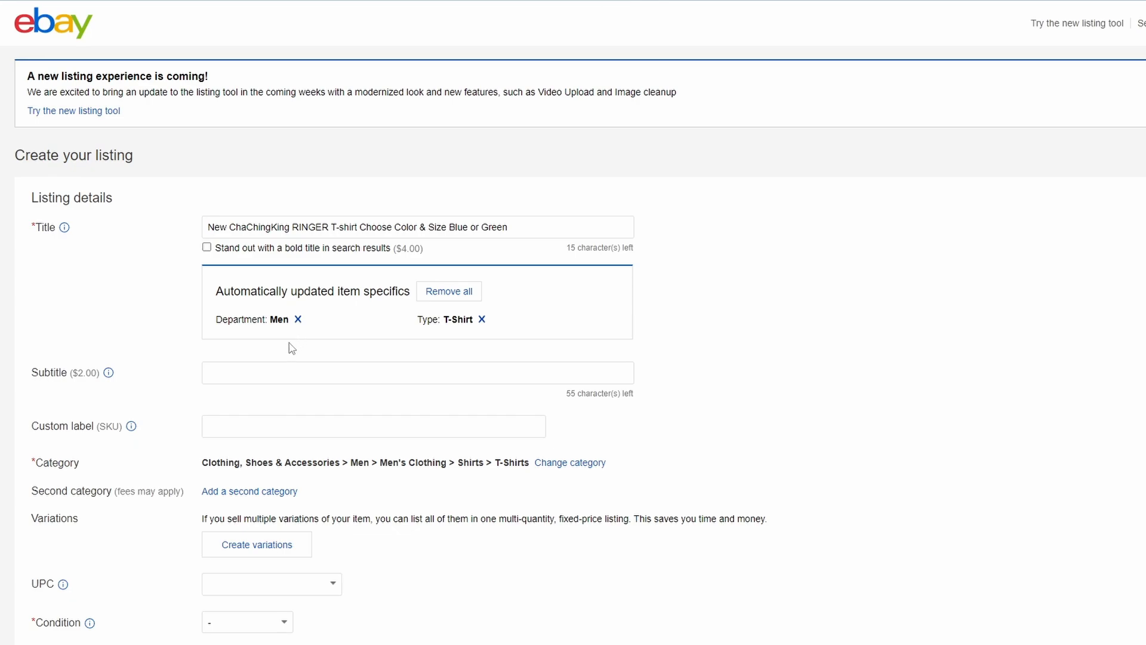
Set the listing's custom label (SKU) to "Shelf by desk"
{"action": "left_click", "coordinate": [249, 375]}
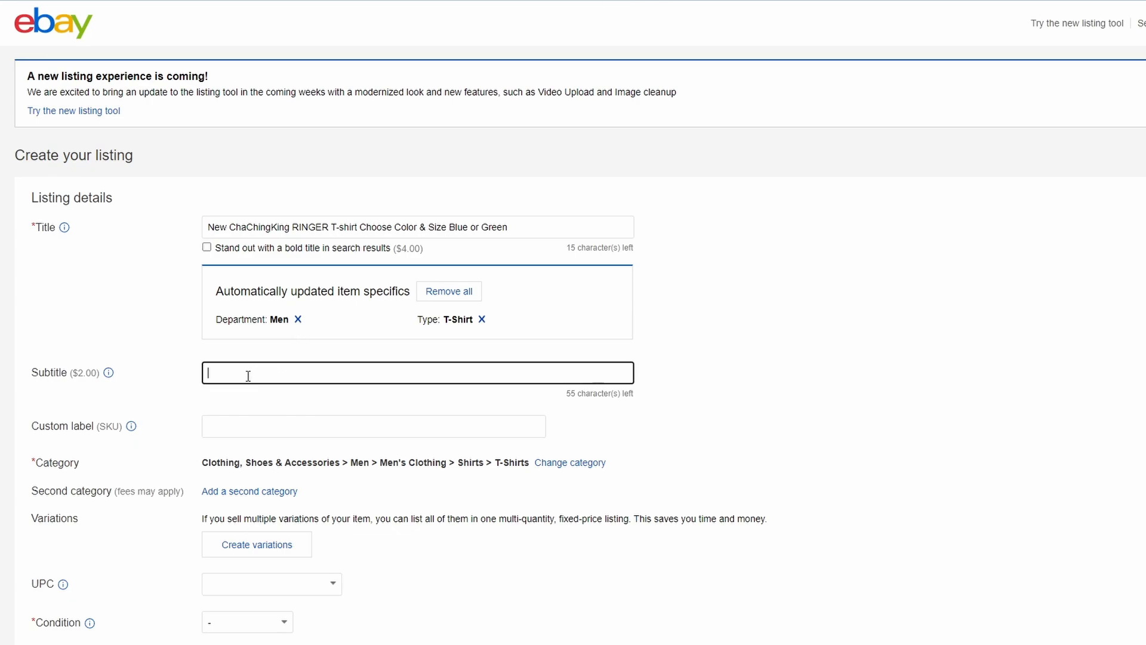
{"action": "left_click", "coordinate": [234, 428]}
{"action": "left_click", "coordinate": [290, 460]}
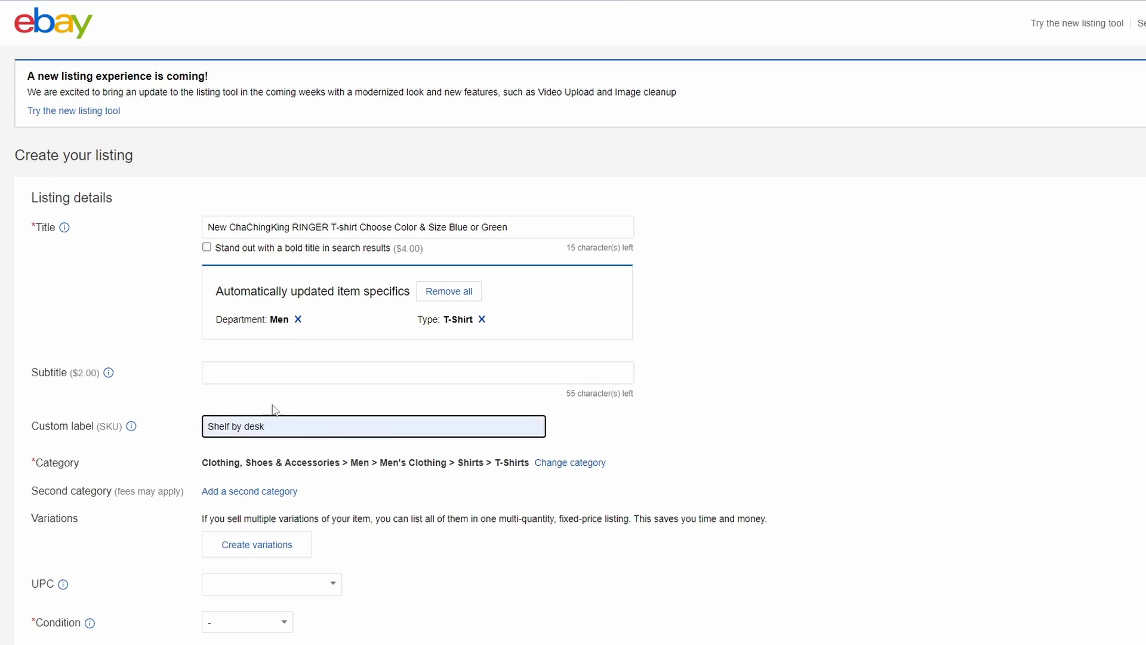
Set the UPC to "Does not apply" and the condition to New without tags, described as "These are new and never had retail tags"
{"action": "scroll", "coordinate": [177, 388], "scroll_direction": "down", "scroll_amount": 3}
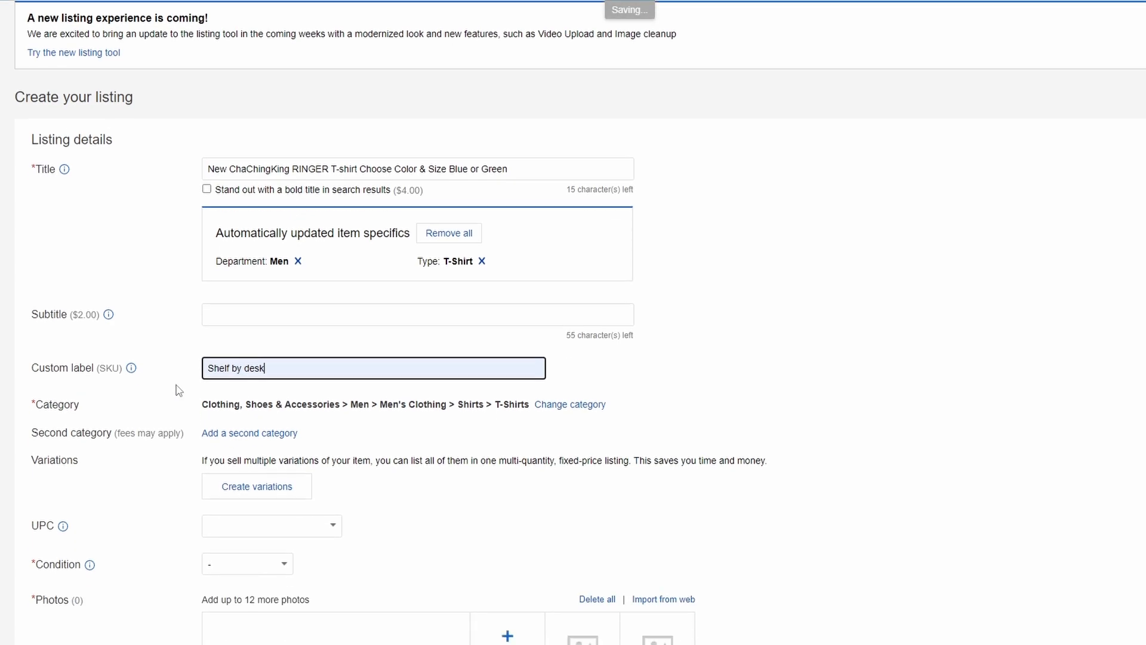
{"action": "left_click", "coordinate": [332, 388]}
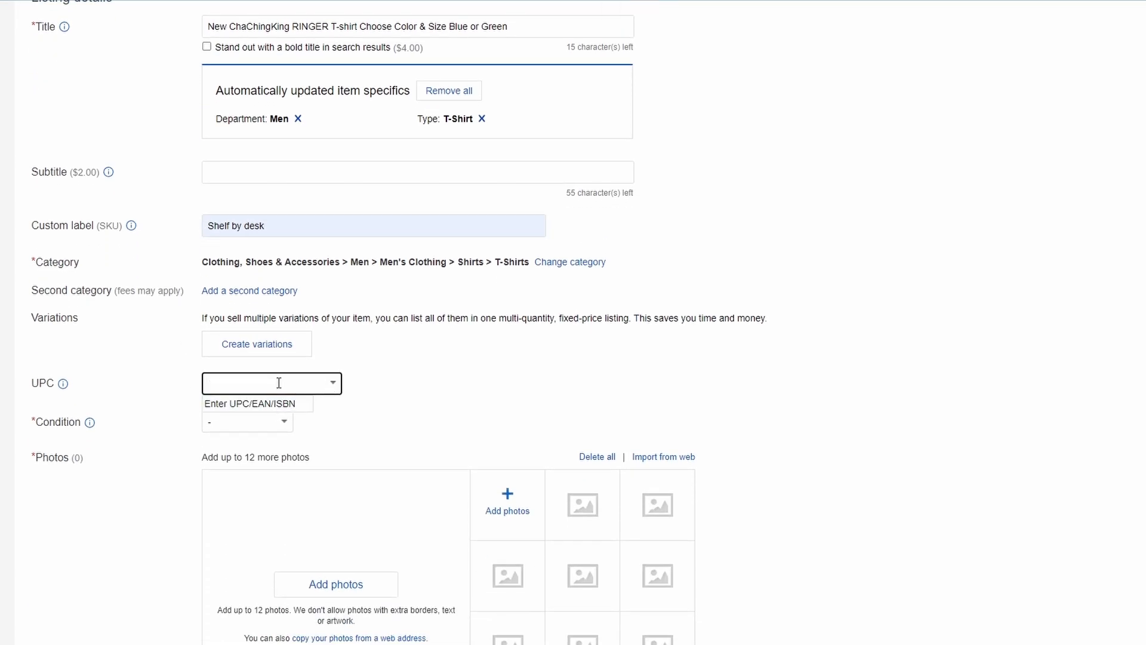
{"action": "type", "text": "Does not apply"}
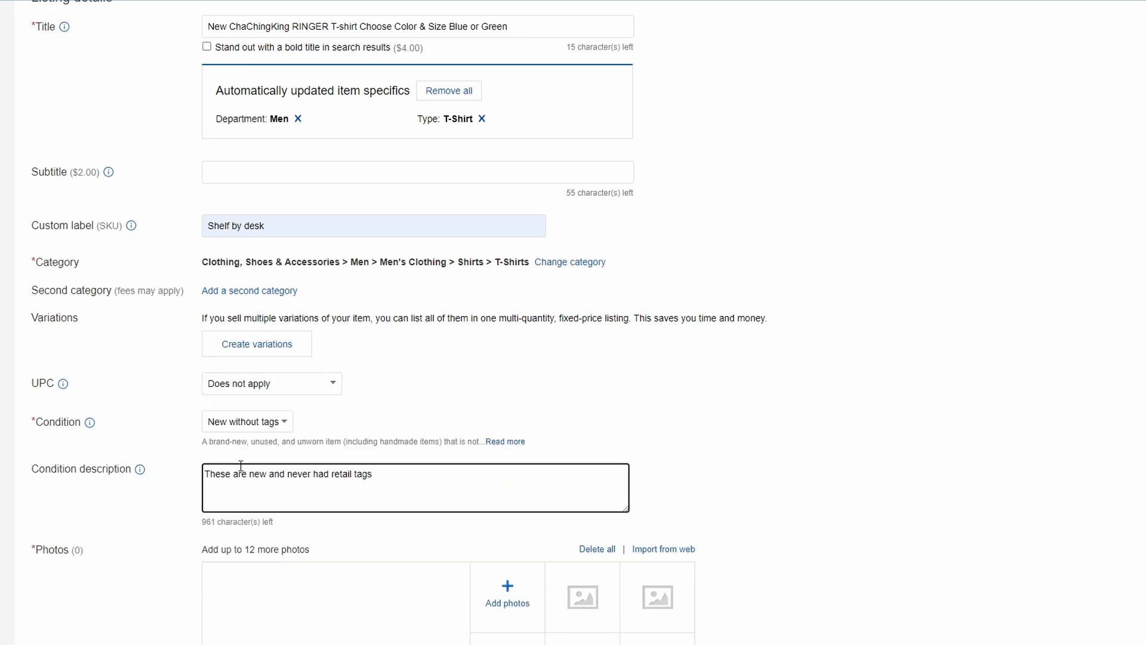
Start creating variations for the listing and remove the default Fabric Type and Accents attributes
{"action": "left_click", "coordinate": [263, 345]}
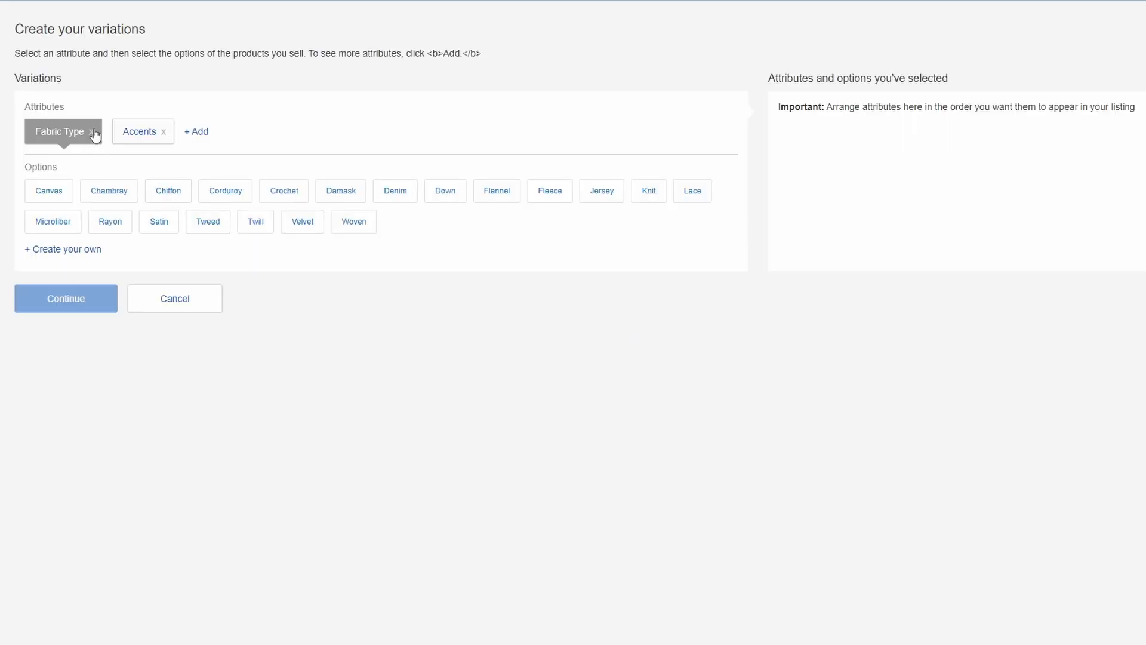
{"action": "left_click", "coordinate": [91, 132]}
{"action": "left_click", "coordinate": [76, 132]}
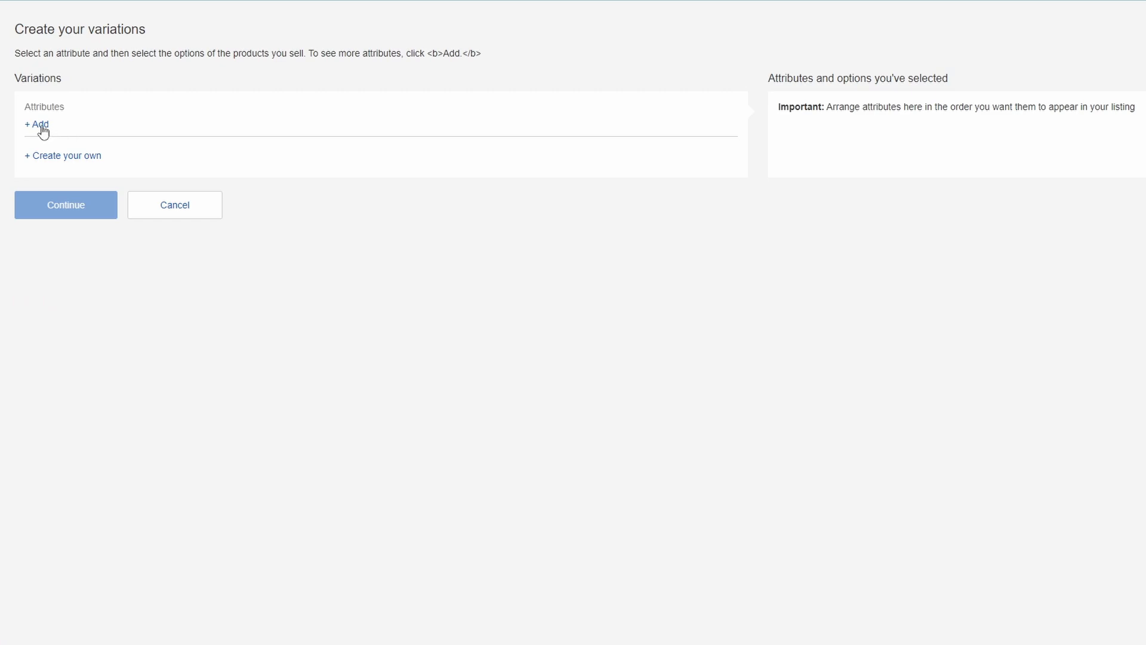
Add Color and Size Type as the variation attributes and save them
{"action": "left_click", "coordinate": [41, 126]}
{"action": "left_click", "coordinate": [78, 174]}
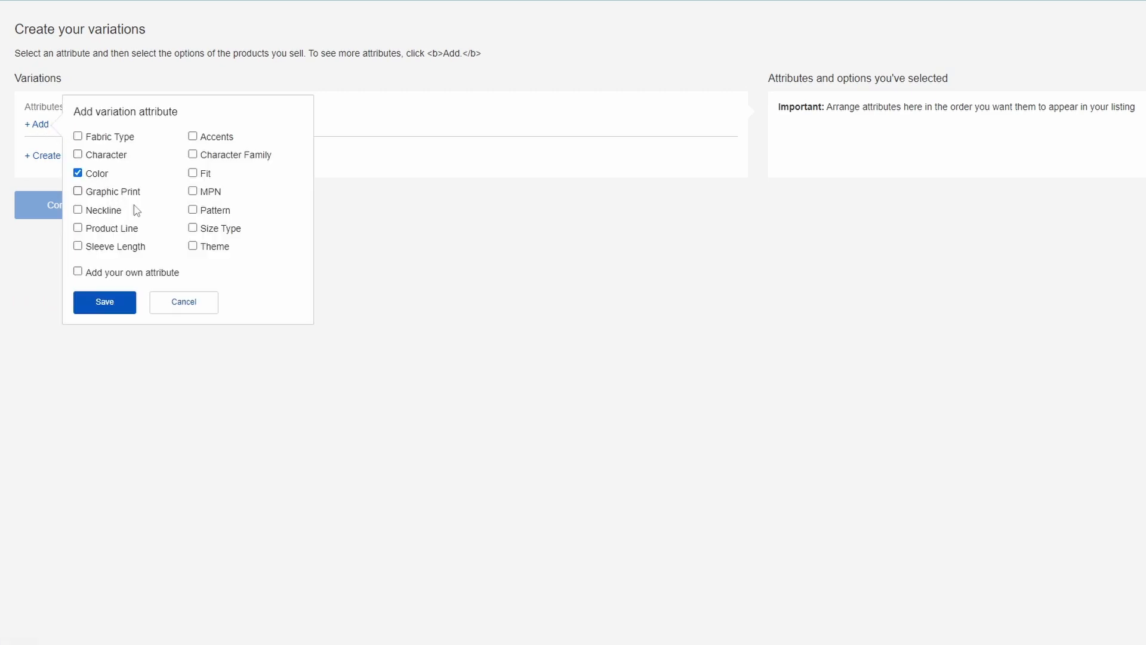
{"action": "left_click", "coordinate": [193, 228]}
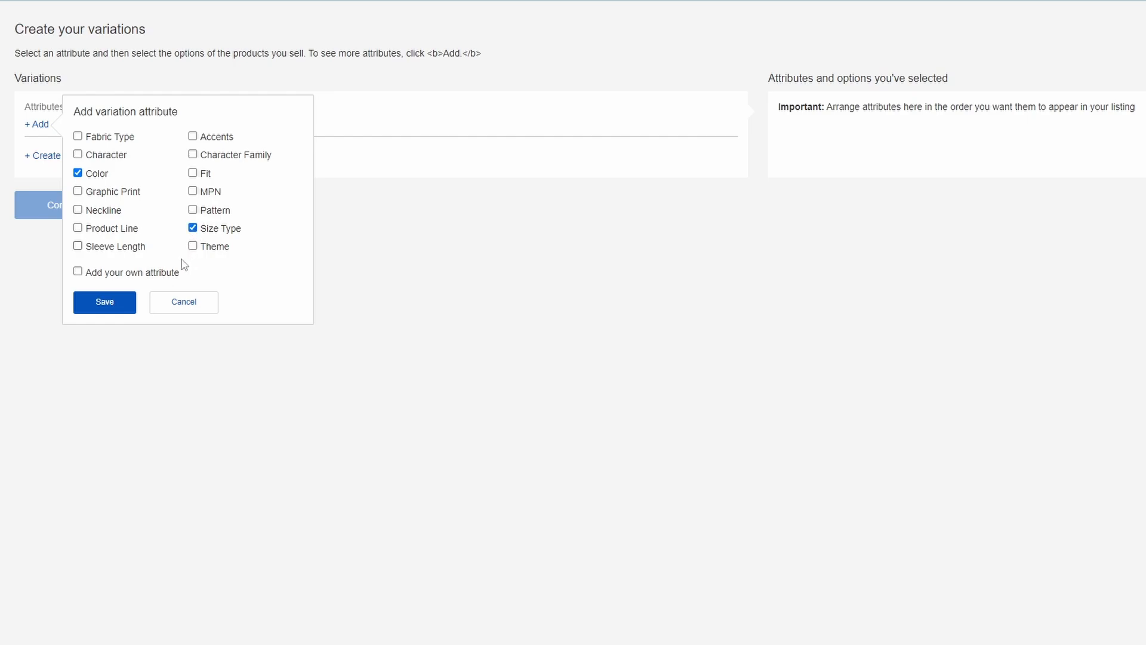
{"action": "left_click", "coordinate": [106, 302]}
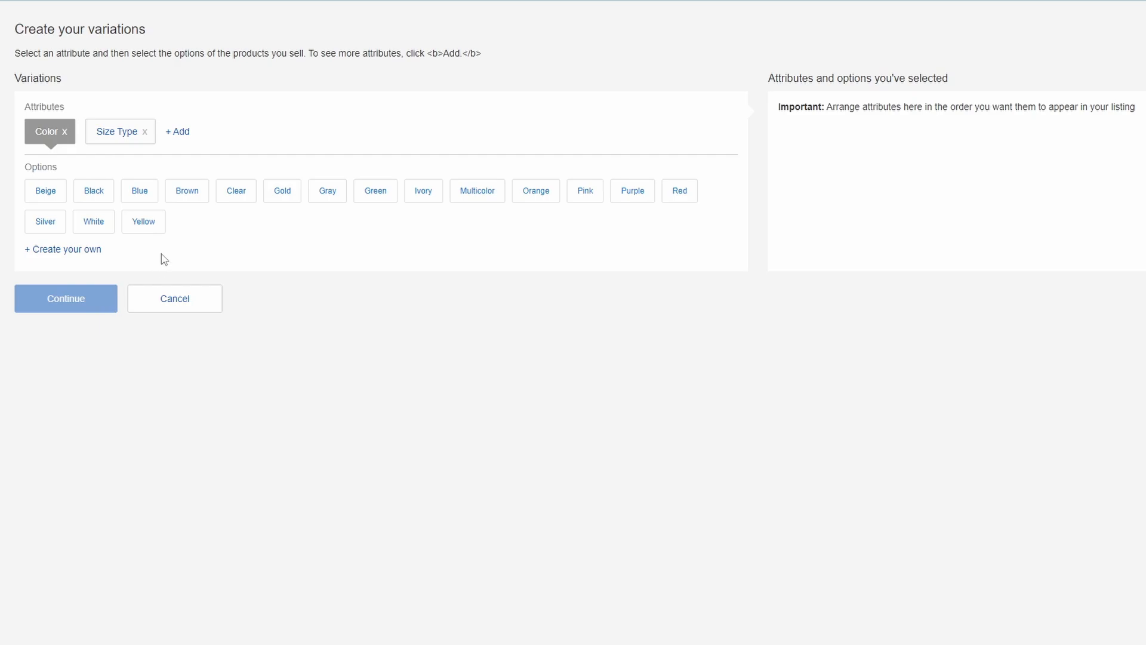
Select Blue and Green as the options for the Color attribute
{"action": "left_click", "coordinate": [117, 140]}
{"action": "left_click", "coordinate": [44, 141]}
{"action": "left_click", "coordinate": [140, 196]}
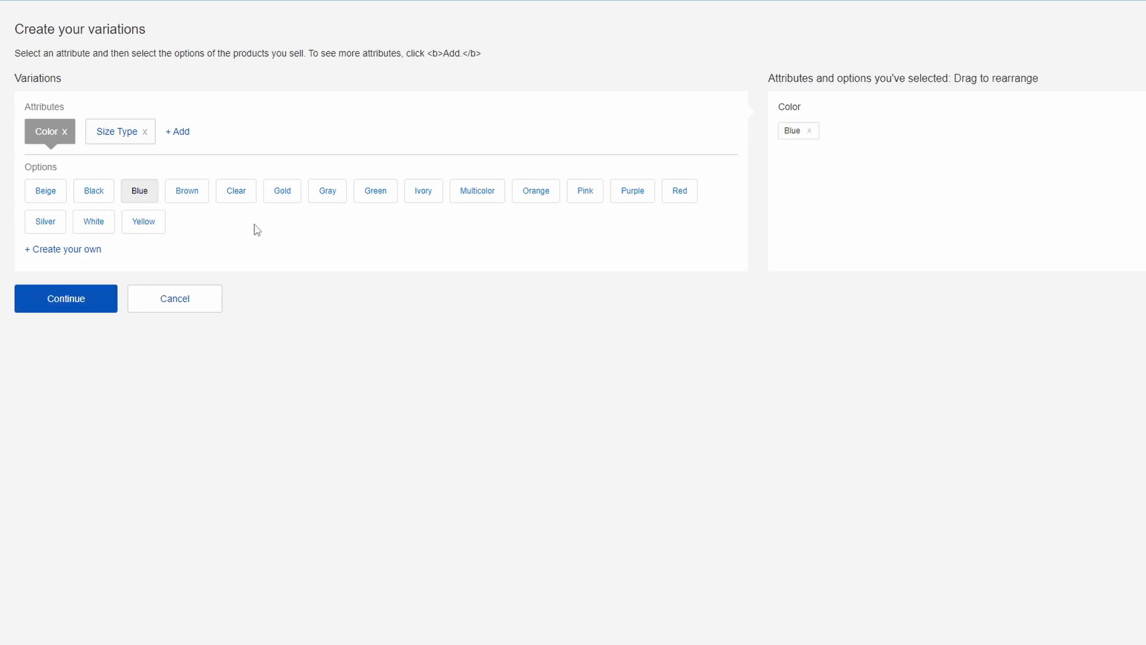
{"action": "left_click", "coordinate": [378, 198]}
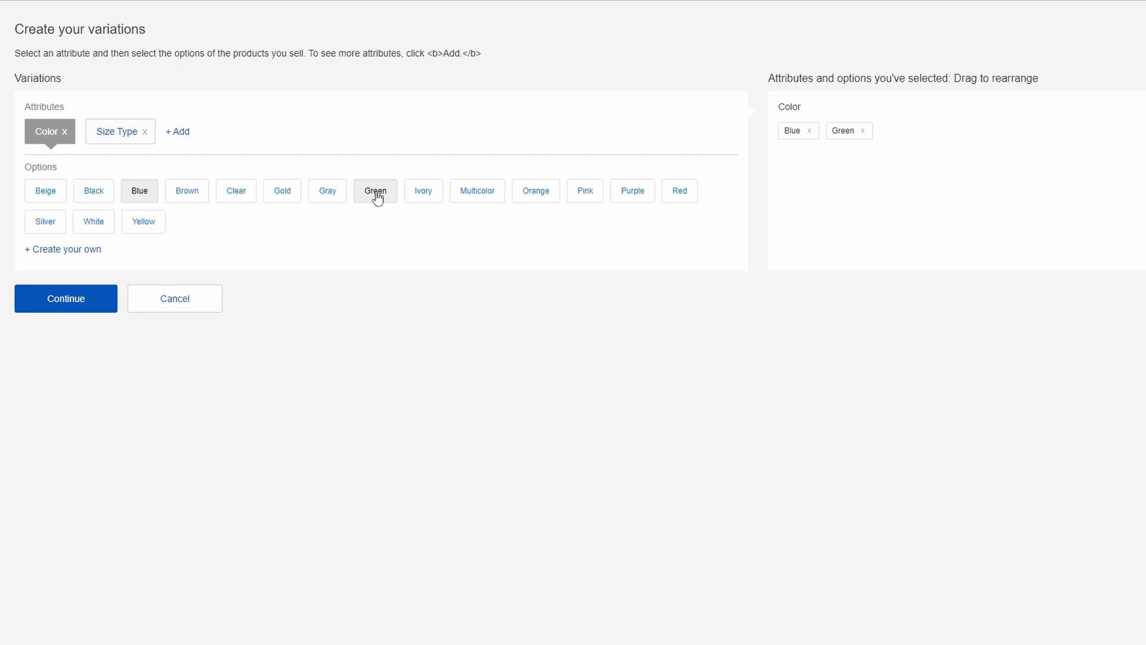
Select sizes L, XL and 2XL under the Regular size type and continue to the variation details
{"action": "left_click", "coordinate": [120, 136]}
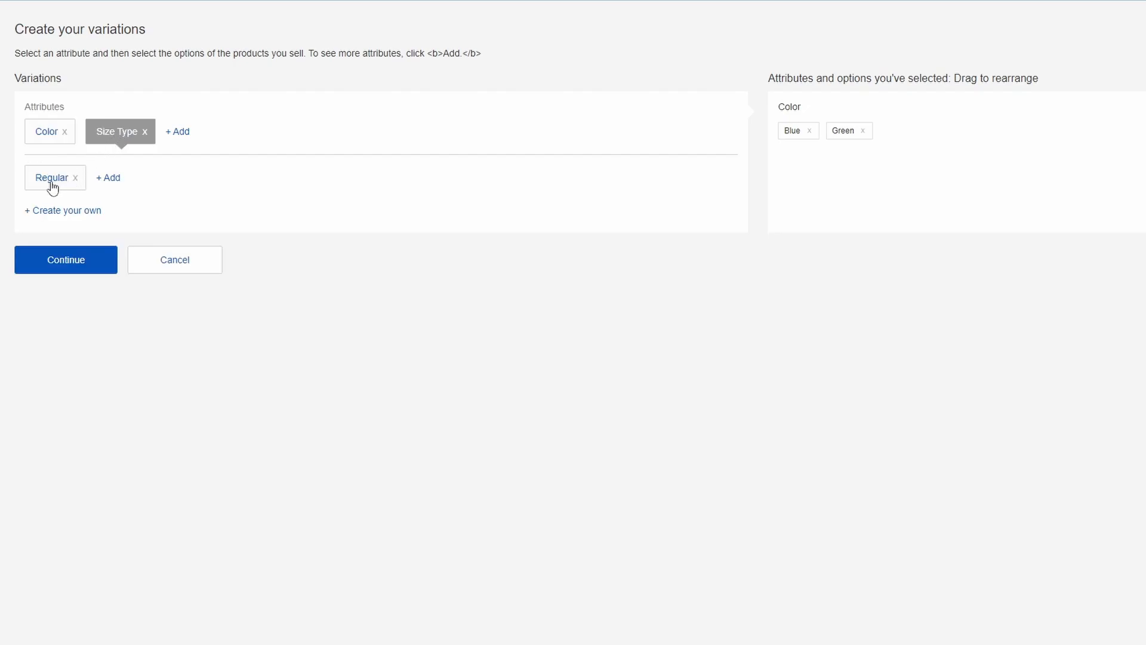
{"action": "left_click", "coordinate": [115, 182]}
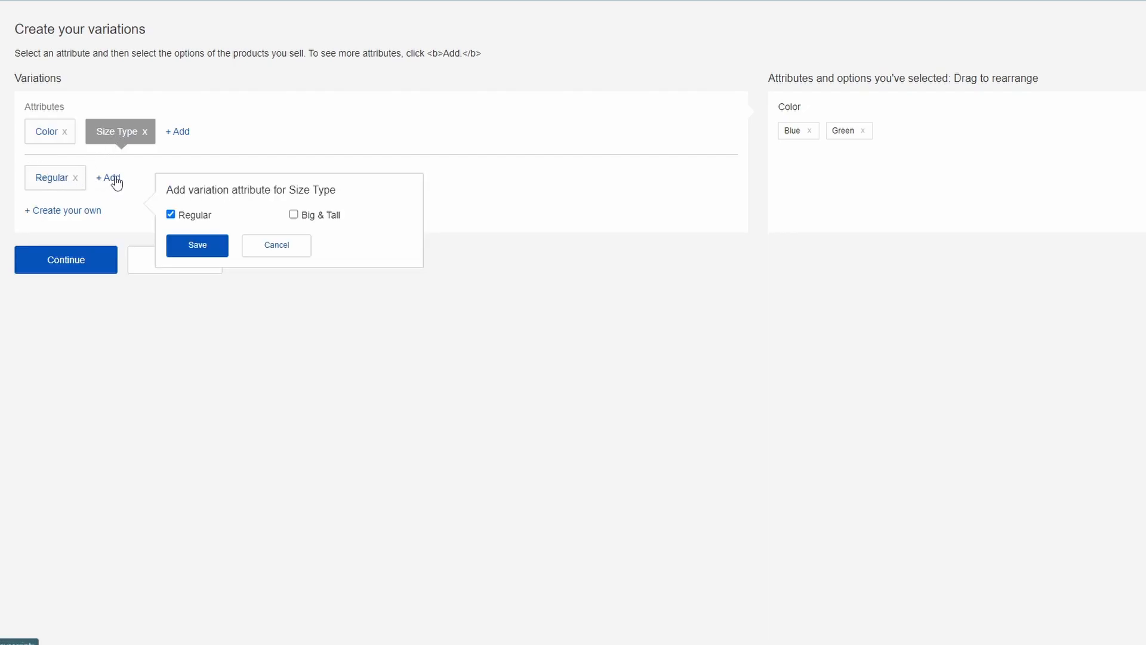
{"action": "left_click", "coordinate": [67, 181]}
{"action": "left_click", "coordinate": [289, 248]}
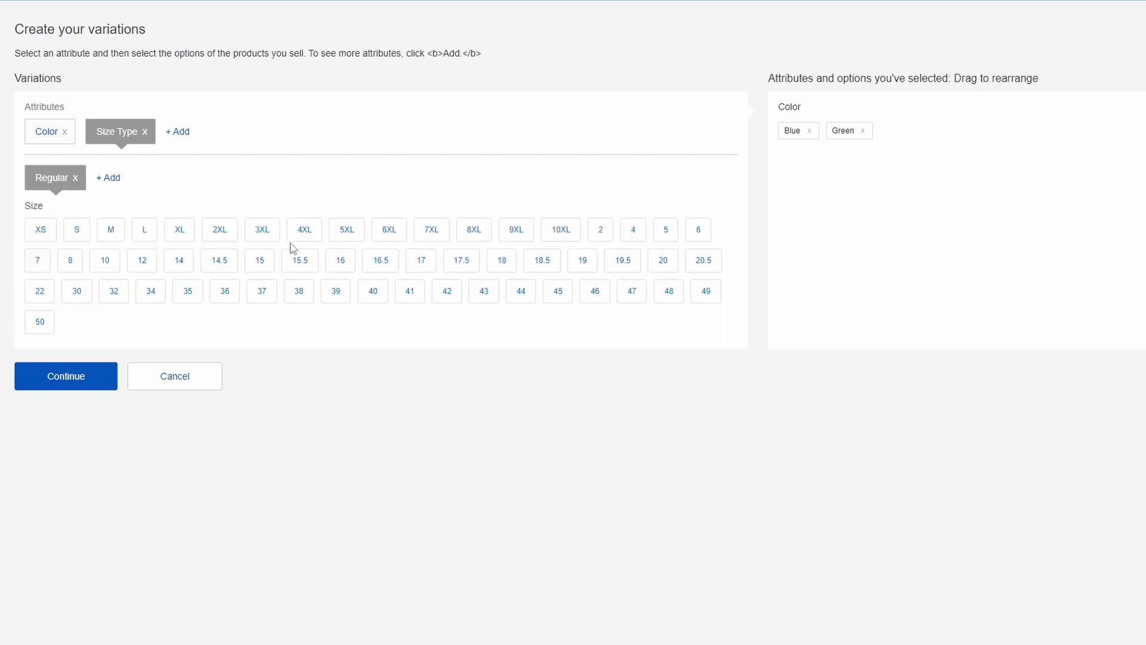
{"action": "left_click", "coordinate": [146, 238]}
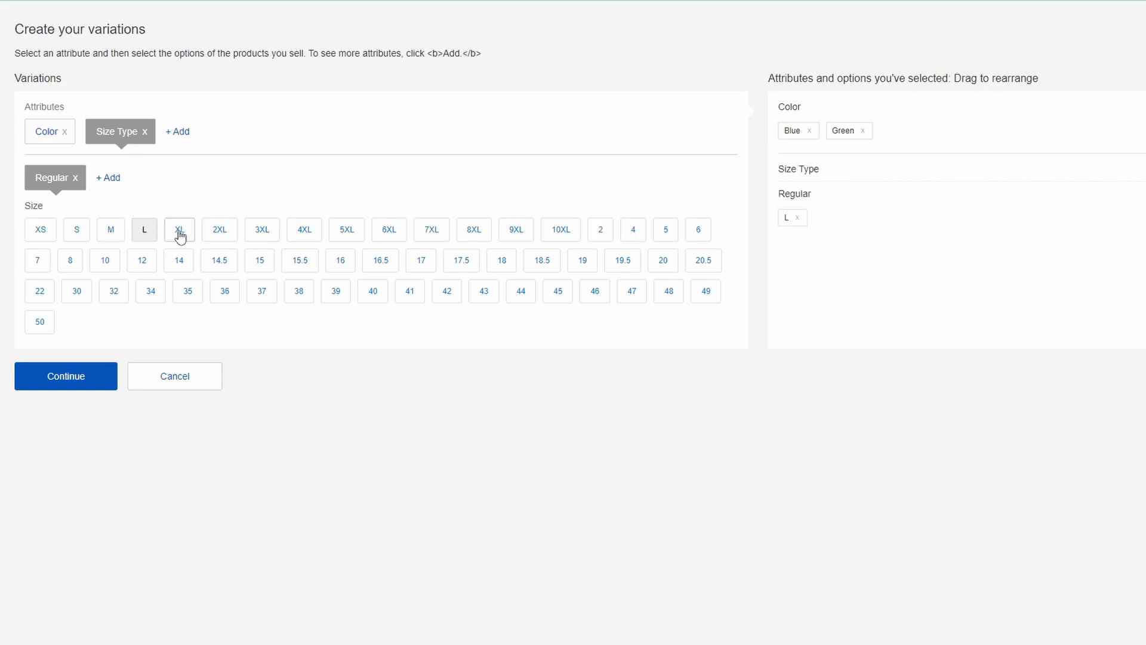
{"action": "left_click", "coordinate": [179, 234]}
{"action": "left_click", "coordinate": [222, 235]}
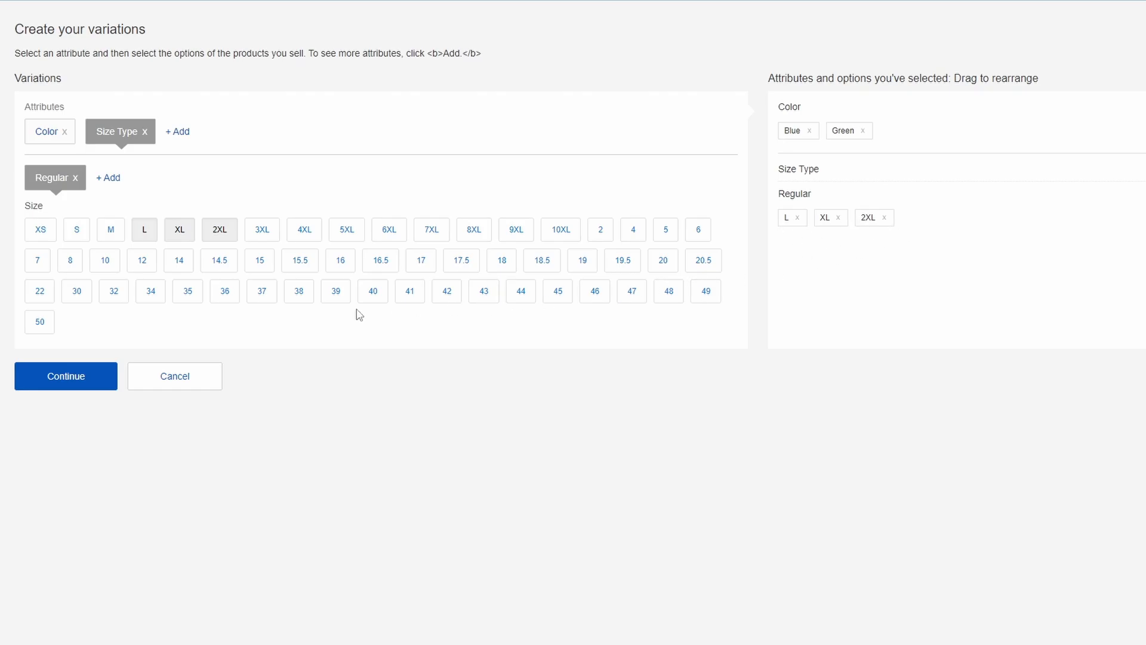
{"action": "left_click", "coordinate": [62, 377]}
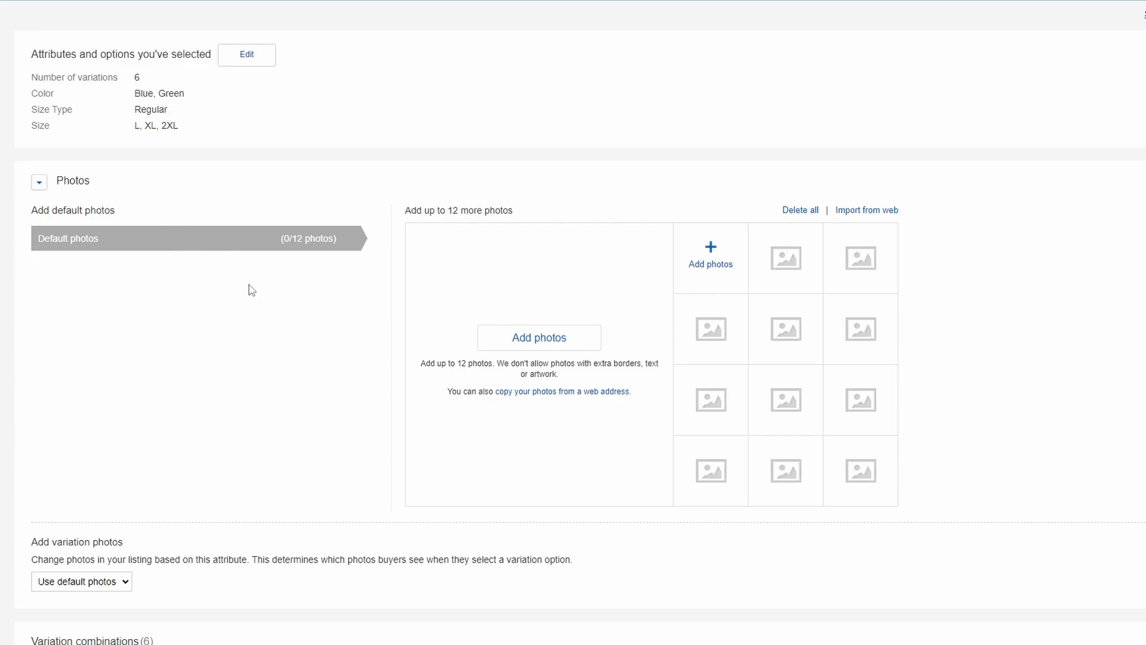
Add the two PhotoRoom pictures, S_57-PhotoRoom and 20220624_210222-PhotoRoom, as the default photos
{"action": "left_click", "coordinate": [541, 339]}
{"action": "left_click", "coordinate": [176, 163]}
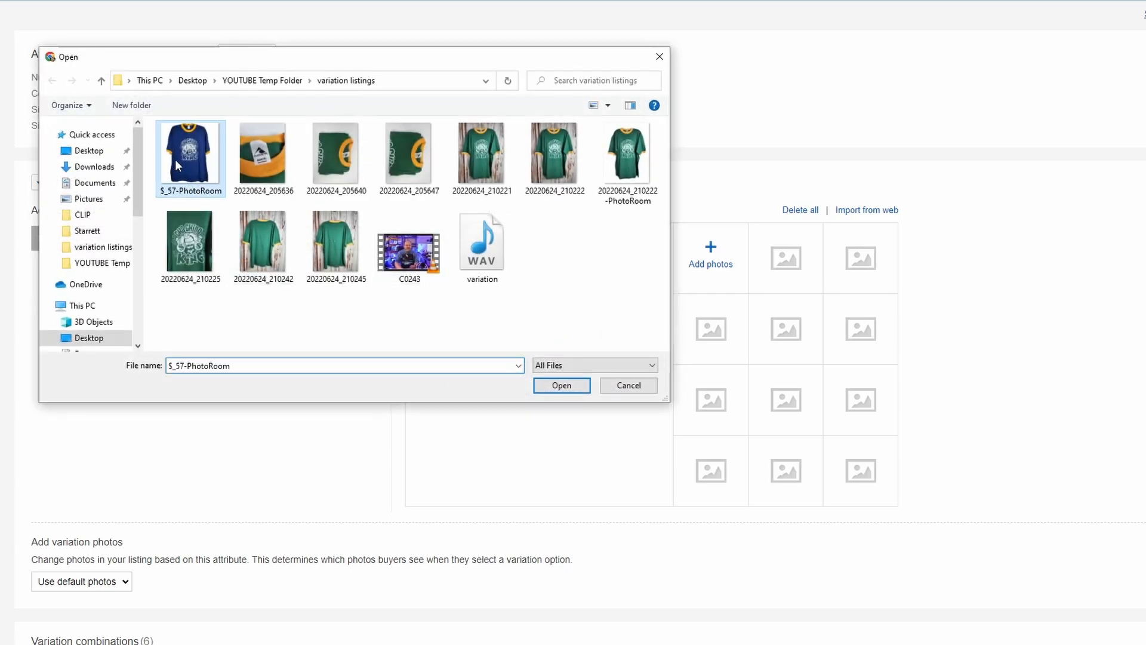
{"action": "left_click", "coordinate": [618, 164]}
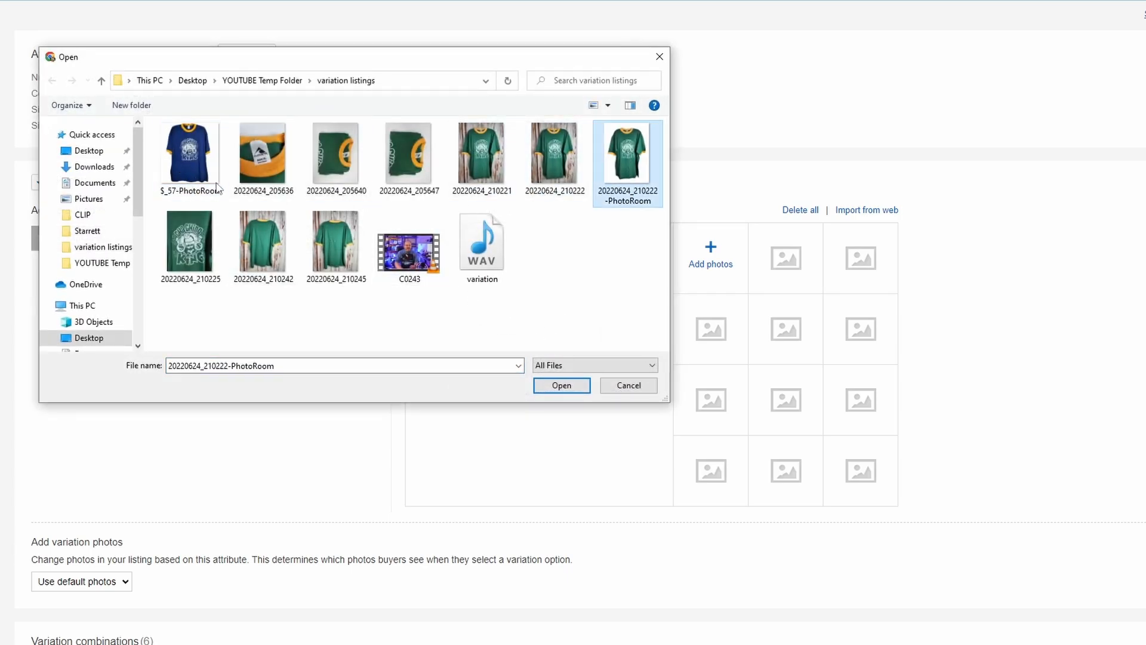
{"action": "left_click", "coordinate": [203, 173]}
{"action": "left_click", "coordinate": [618, 165], "text": "ctrl"}
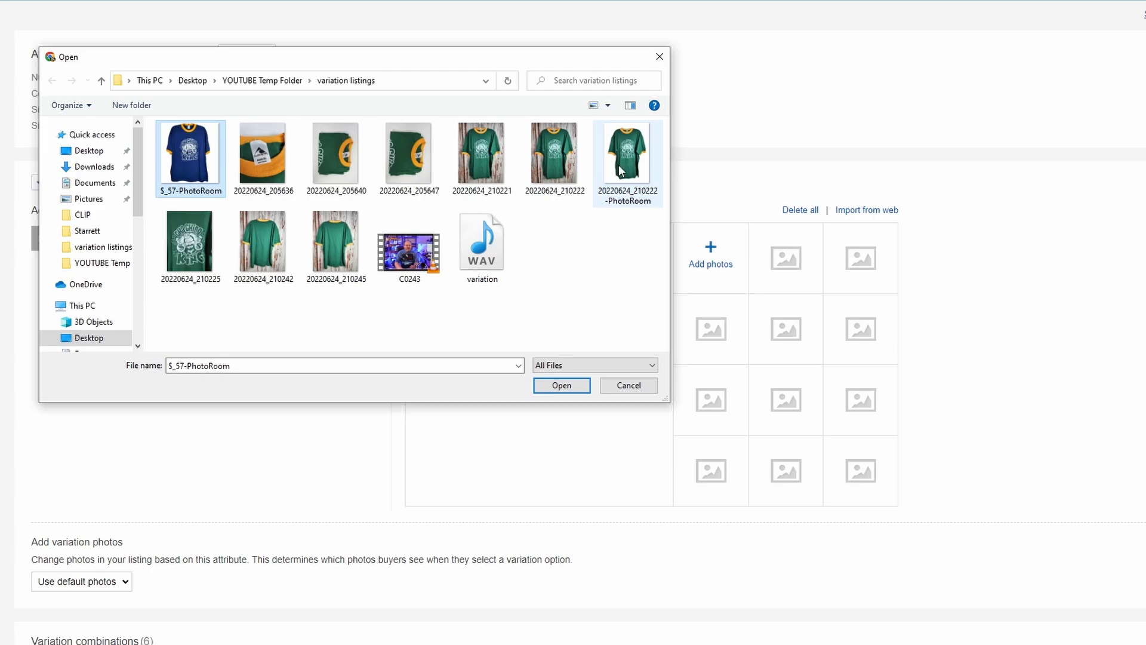
{"action": "left_click", "coordinate": [566, 387]}
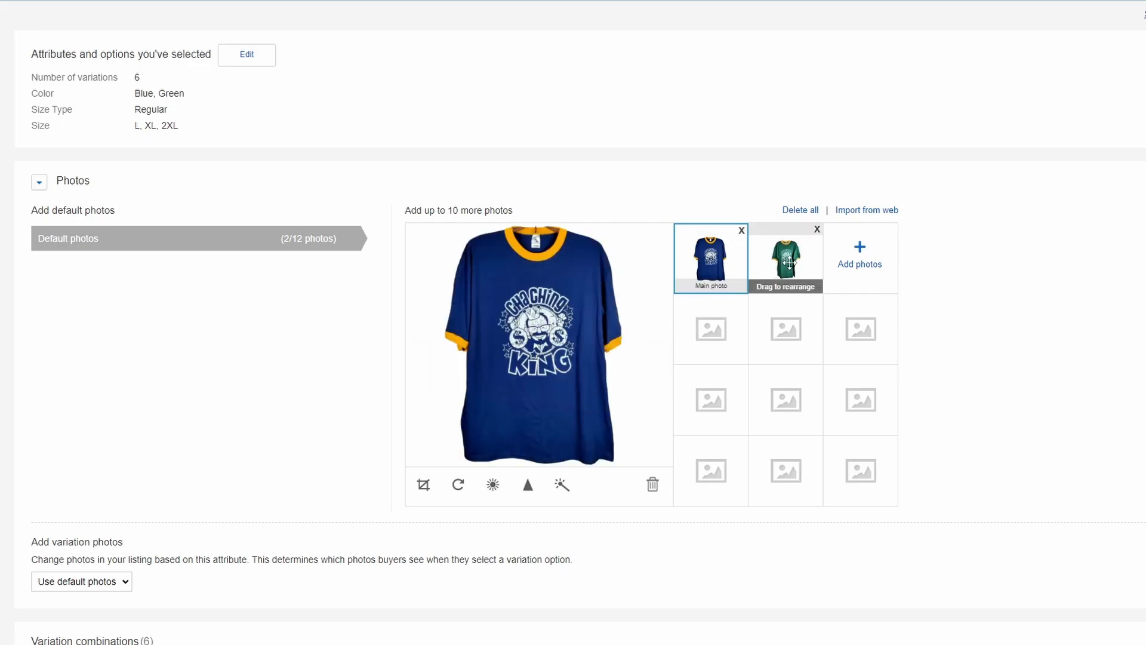
Crop the green shirt's default photo closely around the whole shirt and save the crop
{"action": "left_click", "coordinate": [789, 263]}
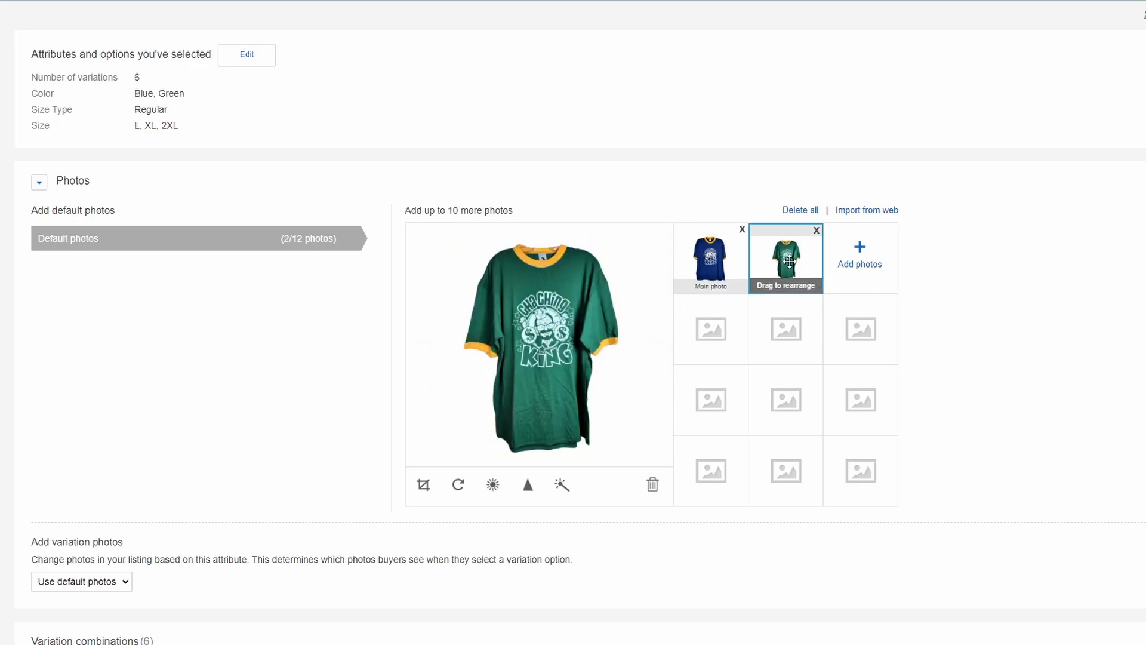
{"action": "left_click", "coordinate": [423, 487]}
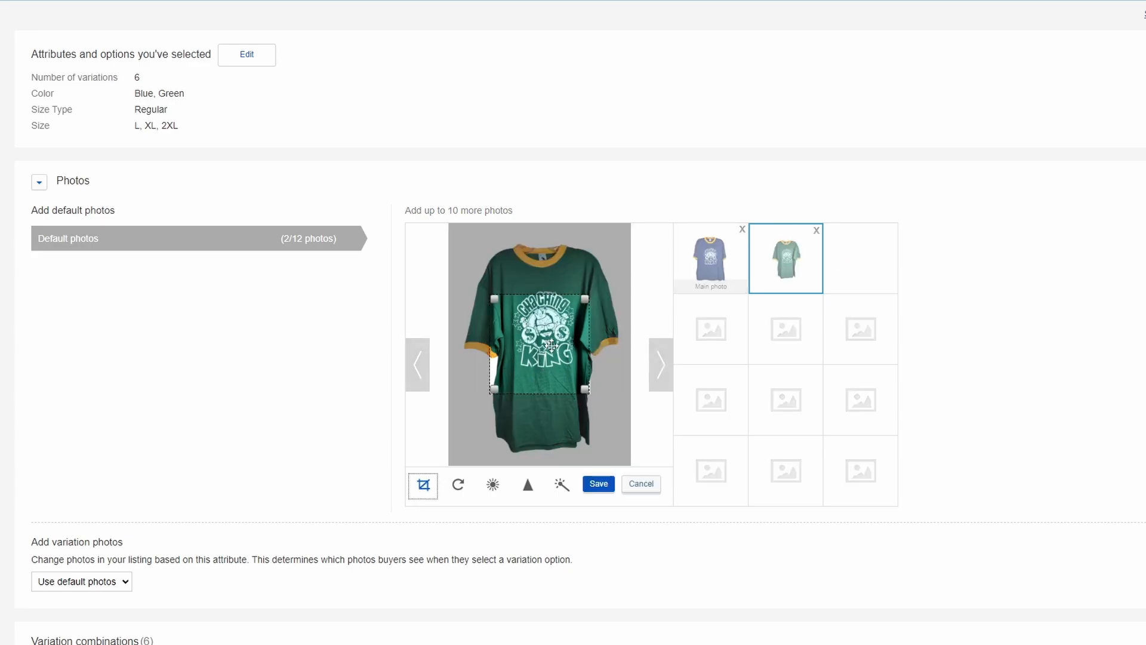
{"action": "left_click_drag", "start_coordinate": [551, 345], "coordinate": [650, 458]}
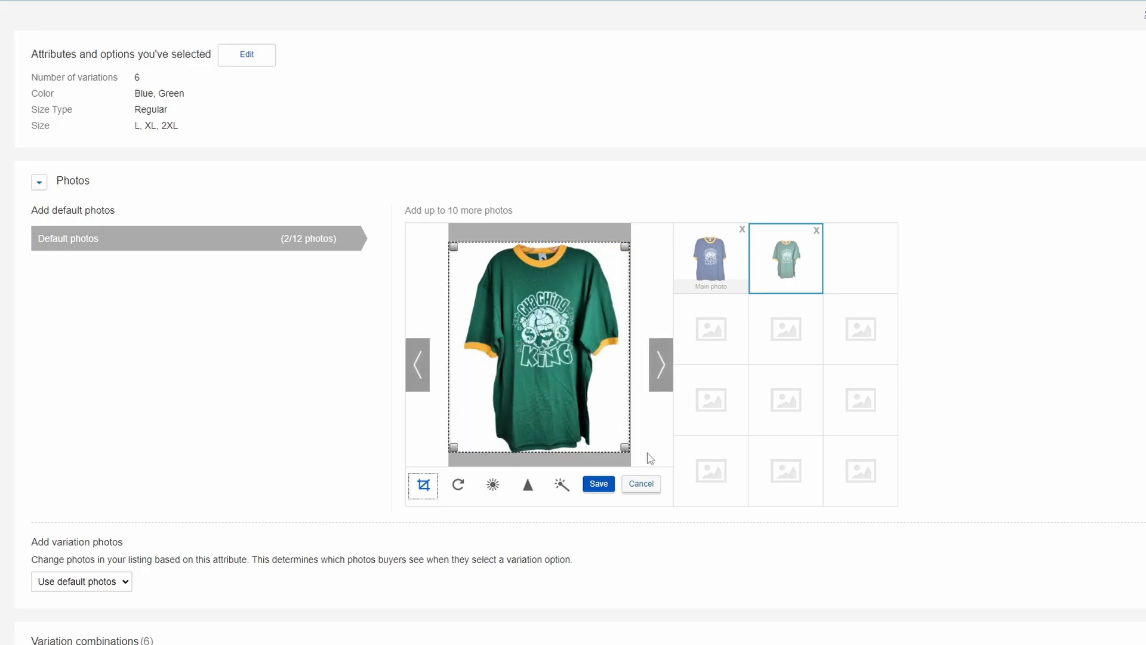
{"action": "left_click", "coordinate": [598, 484]}
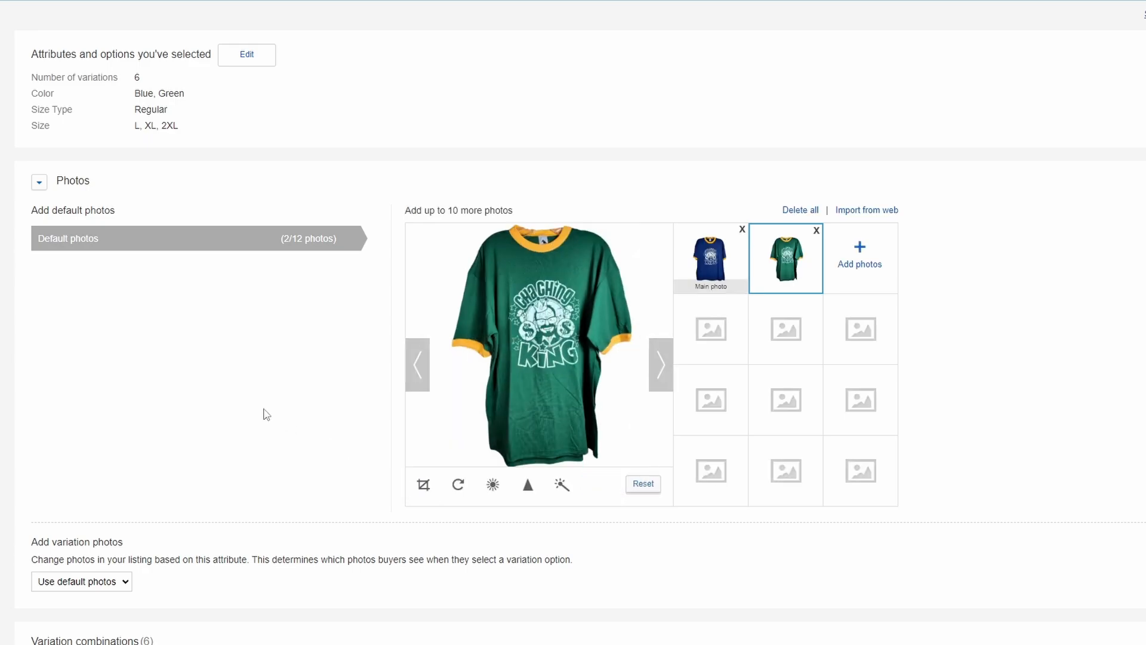
Choose Color as the attribute that determines the variation photos
{"action": "scroll", "coordinate": [267, 414], "scroll_direction": "down", "scroll_amount": 3}
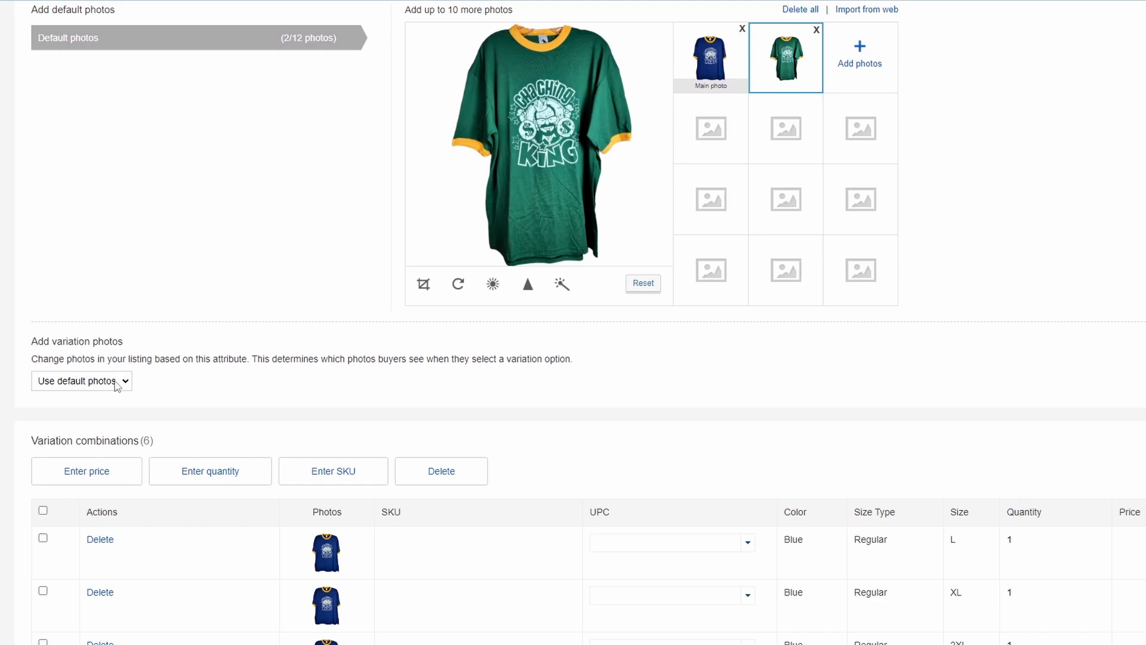
{"action": "left_click", "coordinate": [97, 383]}
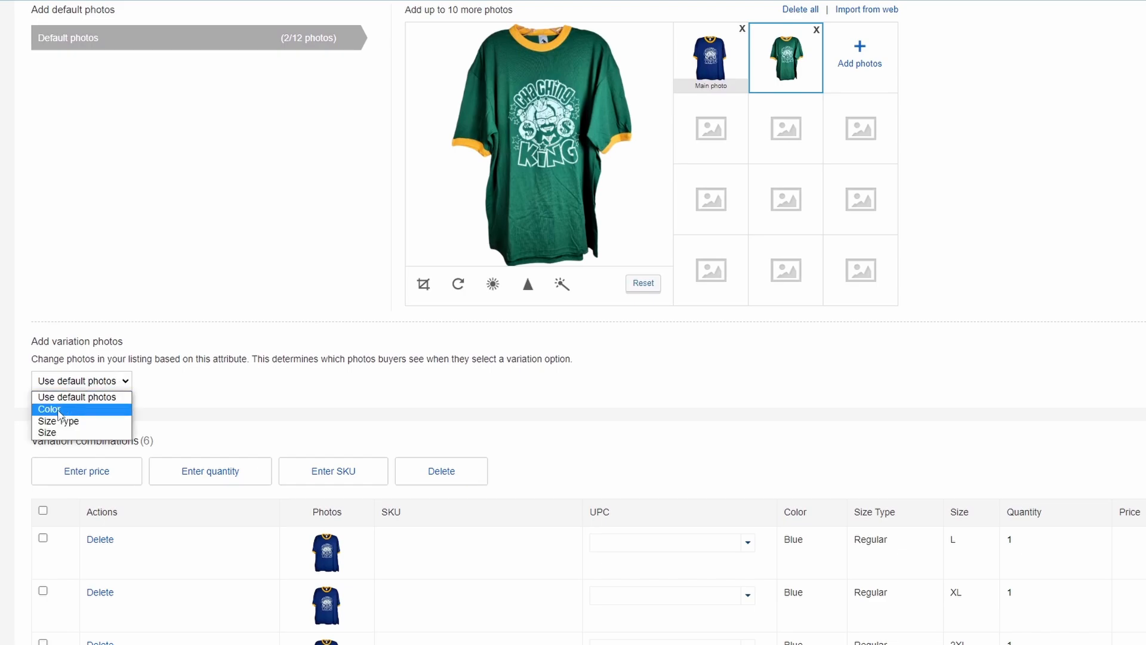
{"action": "left_click", "coordinate": [161, 384]}
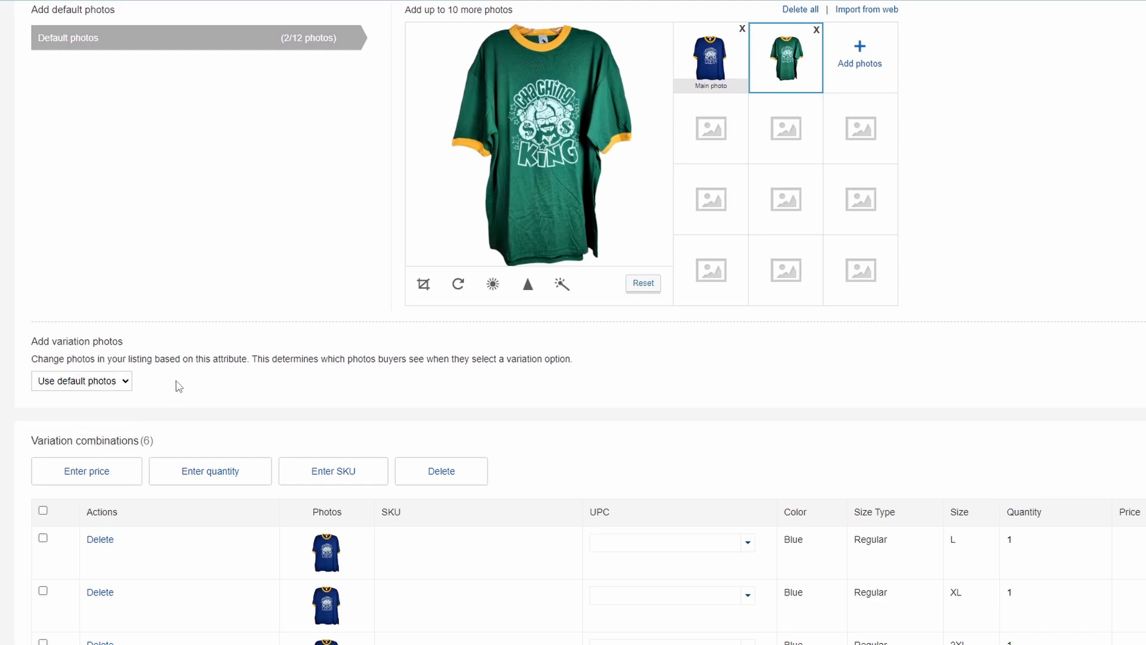
{"action": "scroll", "coordinate": [225, 379], "scroll_direction": "down", "scroll_amount": 4}
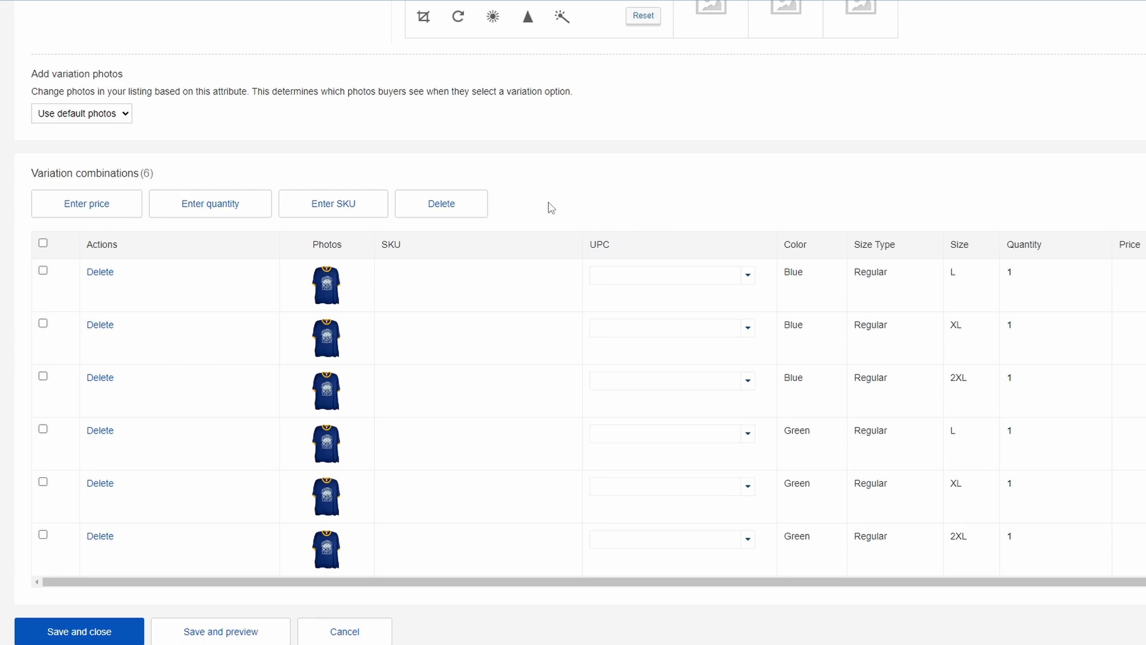
{"action": "scroll", "coordinate": [546, 207], "scroll_direction": "up", "scroll_amount": 3}
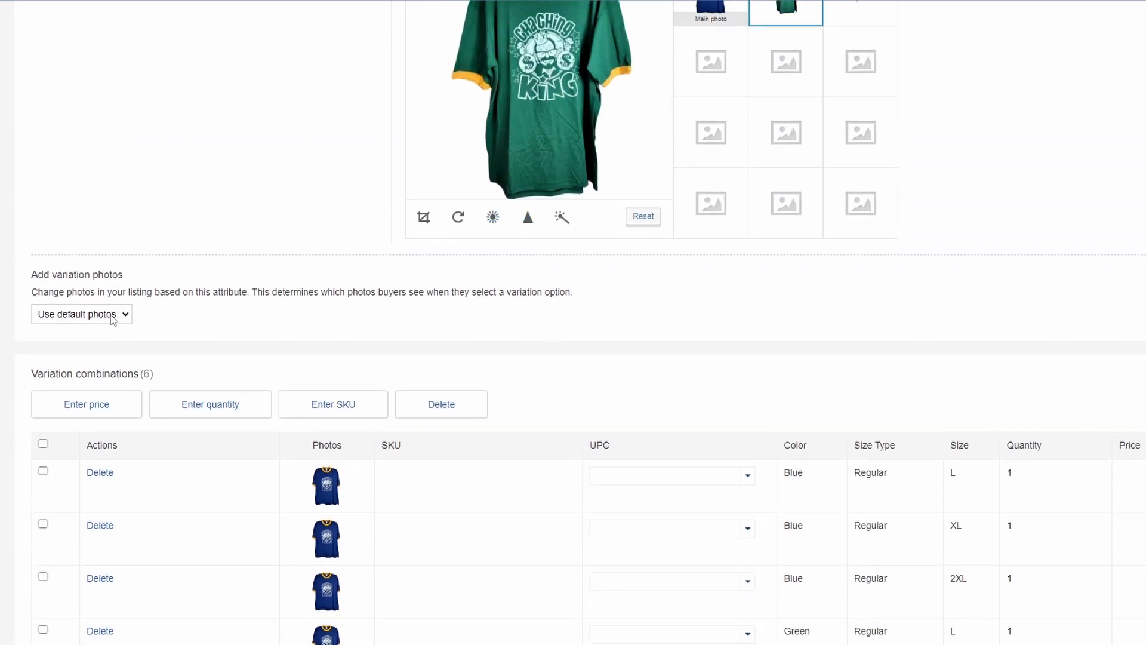
{"action": "left_click", "coordinate": [106, 318]}
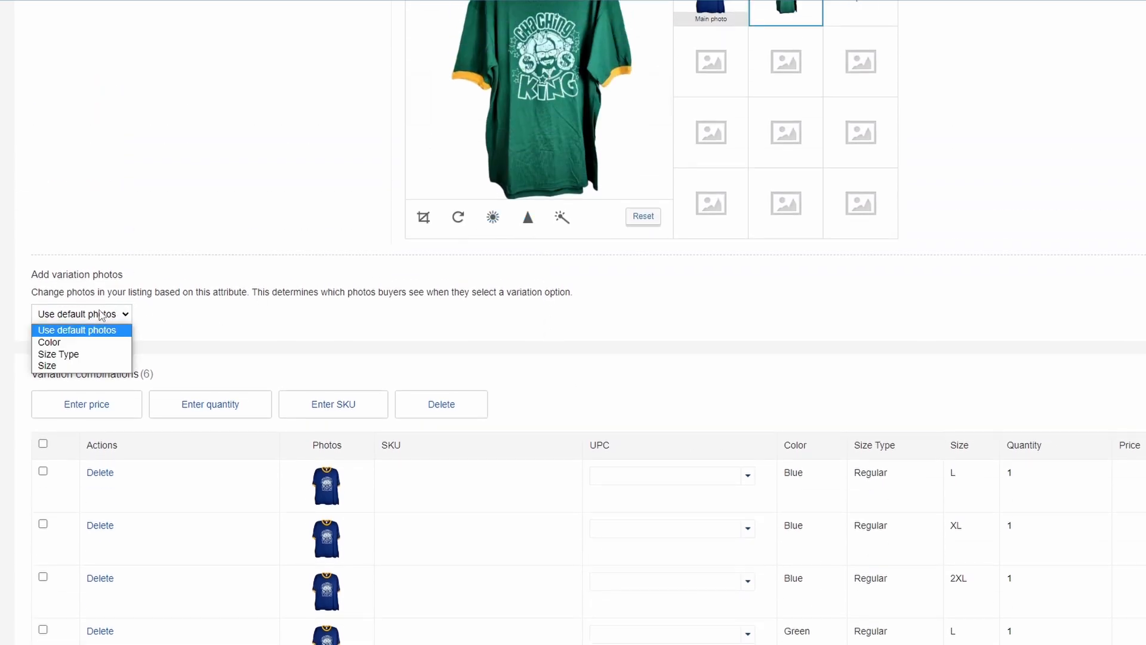
{"action": "left_click", "coordinate": [48, 344]}
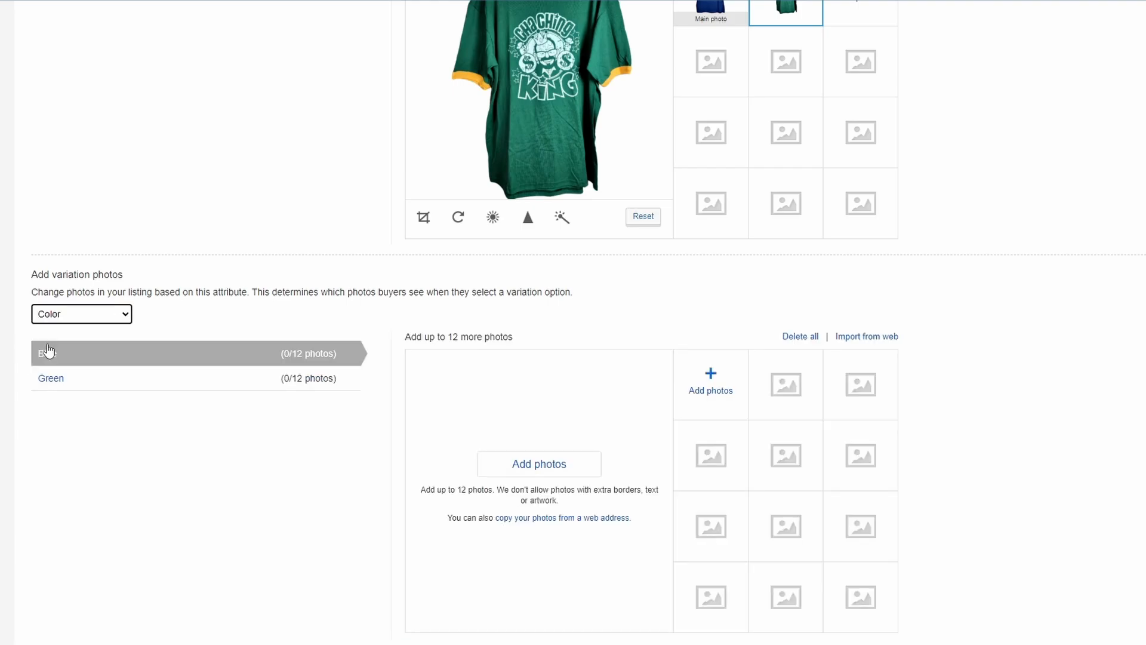
Add the blue shirt picture S_57-PhotoRoom to the Blue variation photos
{"action": "left_click", "coordinate": [111, 361]}
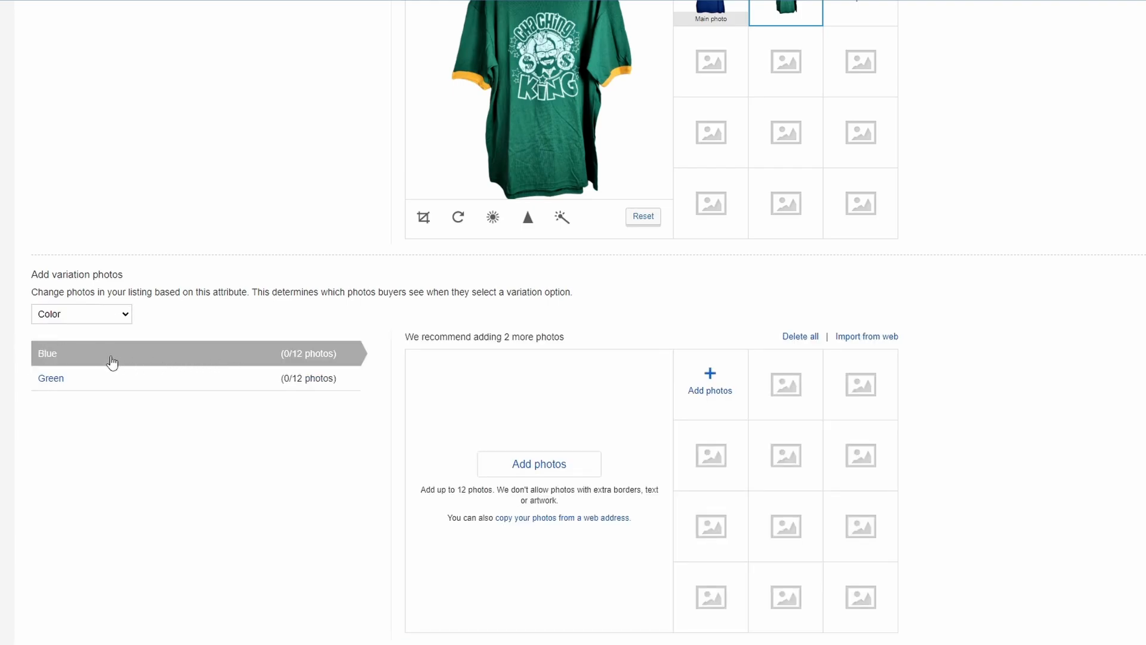
{"action": "left_click", "coordinate": [539, 465]}
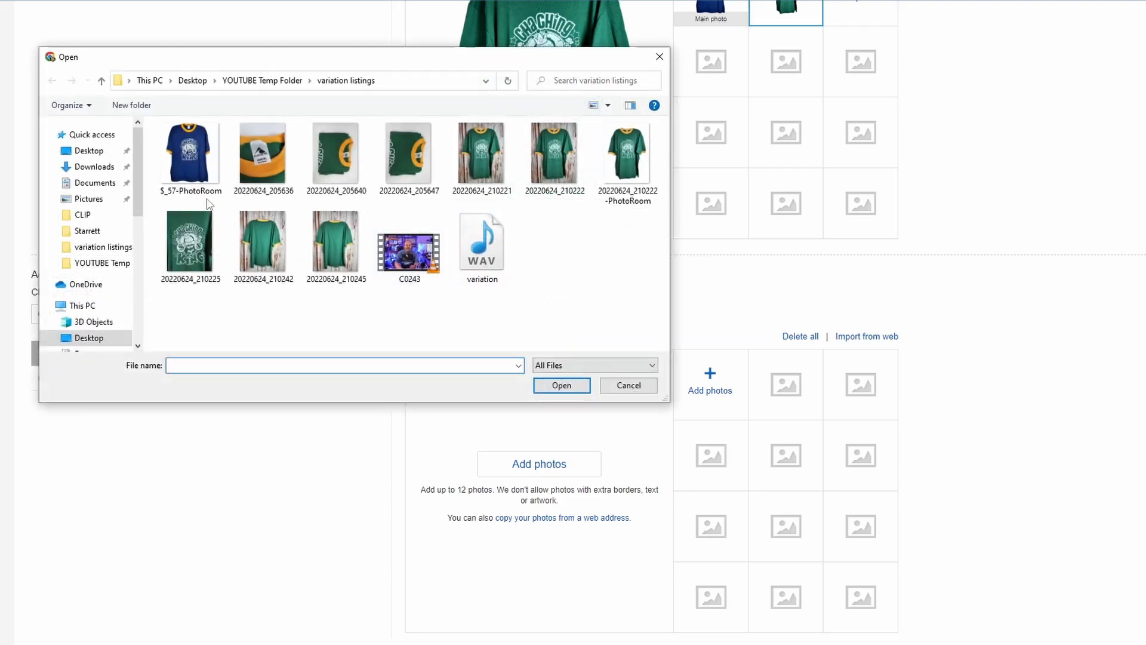
{"action": "left_click", "coordinate": [186, 156]}
{"action": "left_click", "coordinate": [550, 385]}
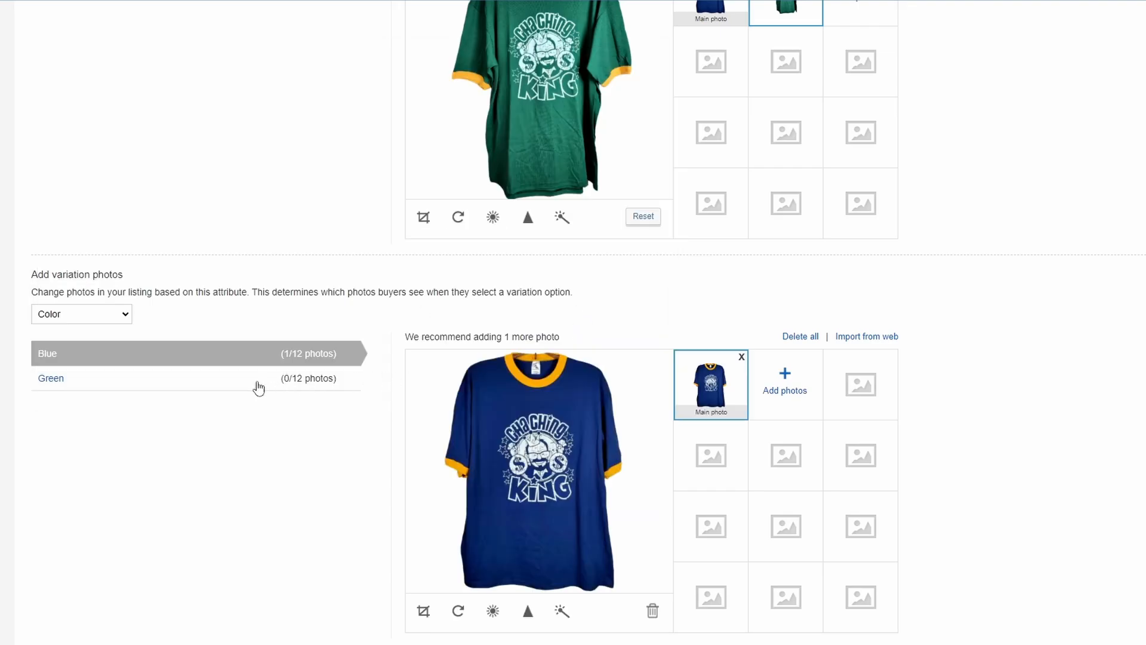
Add the green shirt picture 20220624_210222-PhotoRoom to the Green variation photos
{"action": "left_click", "coordinate": [157, 381]}
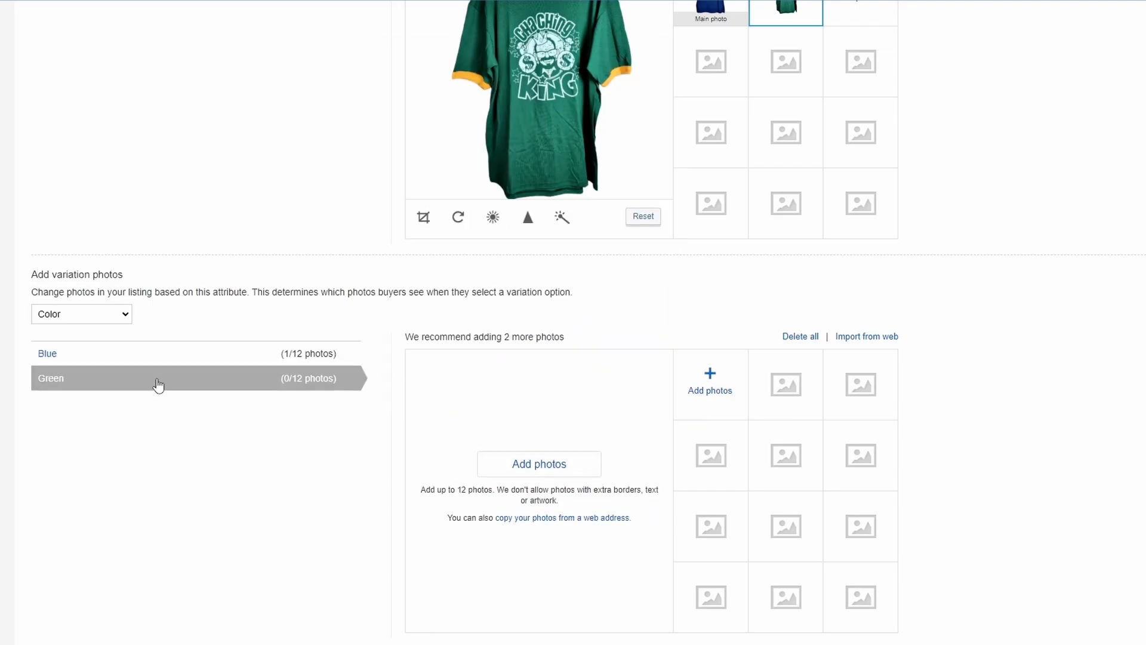
{"action": "left_click", "coordinate": [539, 464]}
{"action": "left_click", "coordinate": [625, 156]}
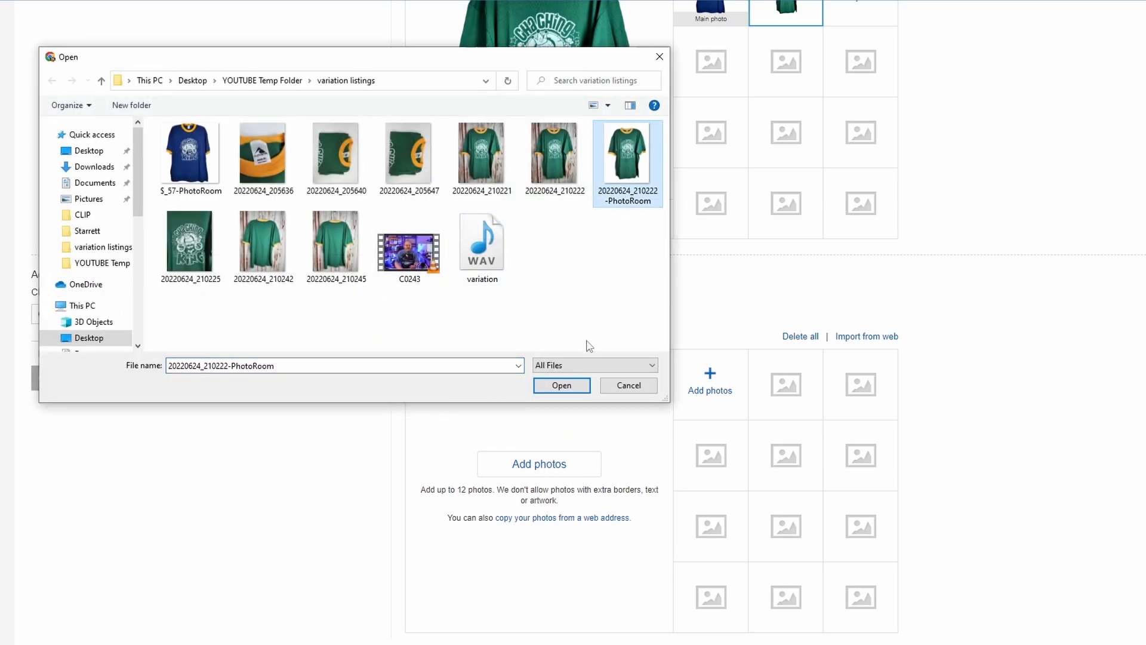
{"action": "left_click", "coordinate": [561, 385]}
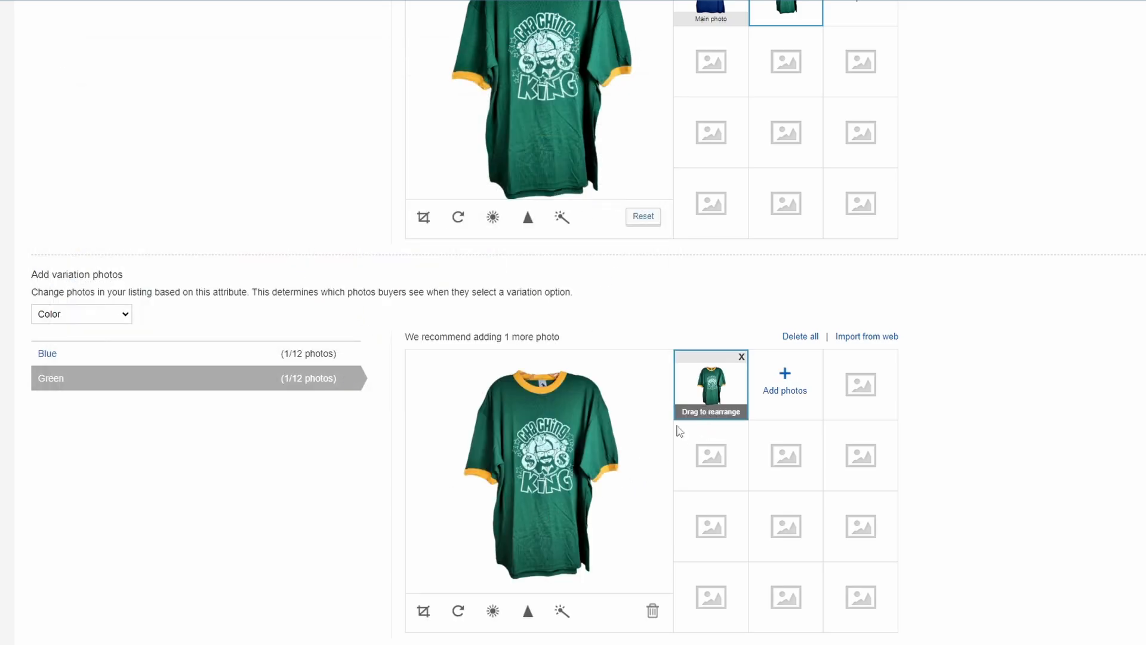
Crop the Green variation photo closely around the whole shirt and save the crop
{"action": "left_click", "coordinate": [424, 610]}
{"action": "left_click_drag", "start_coordinate": [508, 484], "coordinate": [468, 438]}
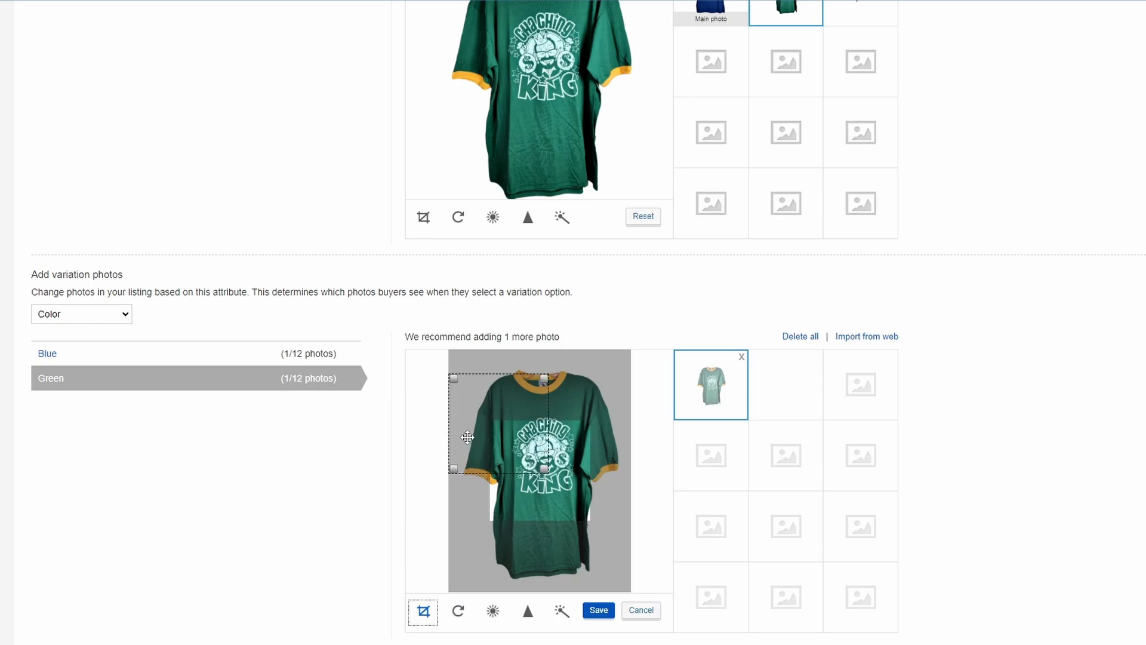
{"action": "left_click_drag", "start_coordinate": [545, 470], "coordinate": [658, 585]}
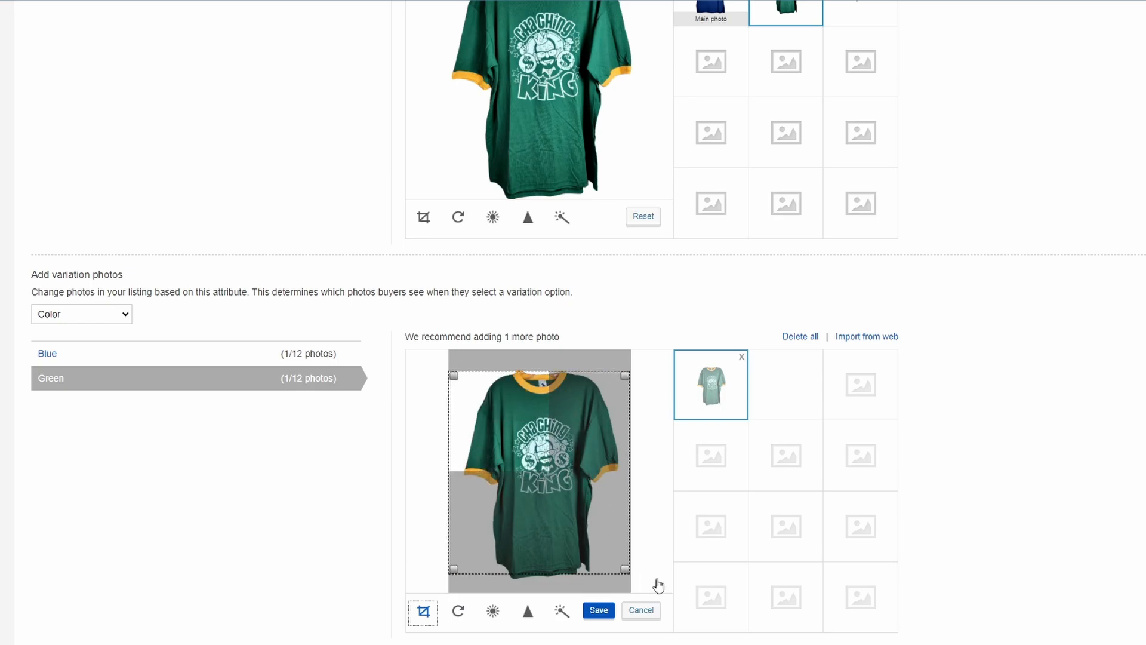
{"action": "left_click", "coordinate": [599, 609]}
Set the quantity of the Blue L variation to 2 and delete the Blue XL variation
{"action": "scroll", "coordinate": [558, 478], "scroll_direction": "down", "scroll_amount": 9}
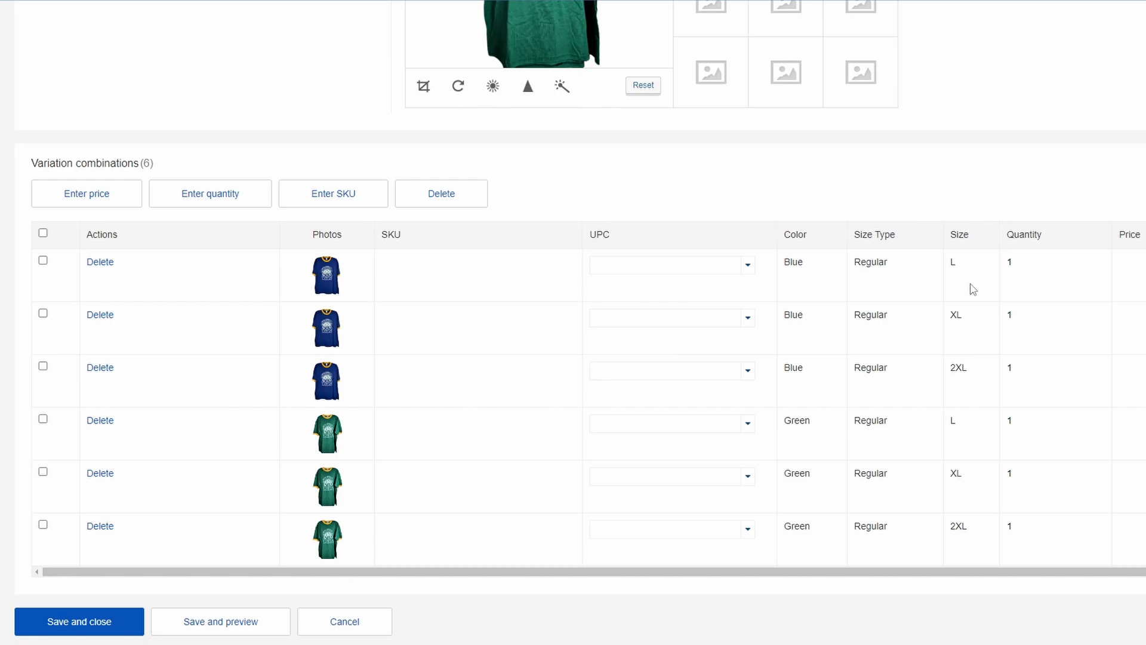
{"action": "double_click", "coordinate": [1008, 263]}
{"action": "left_click", "coordinate": [43, 314]}
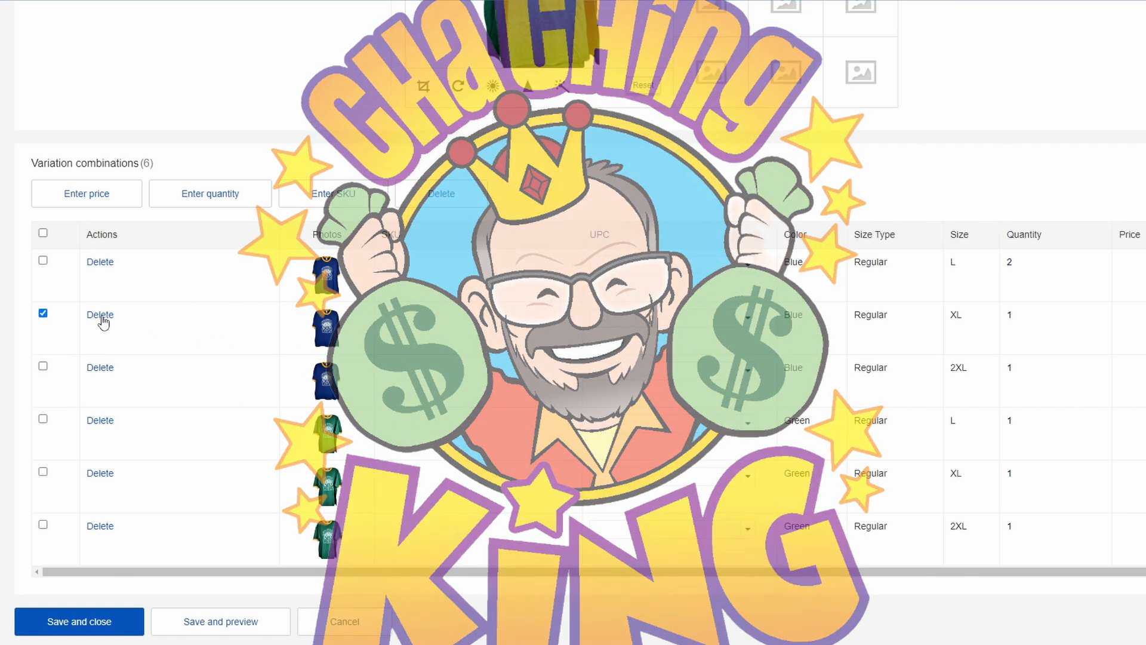
{"action": "left_click", "coordinate": [100, 315]}
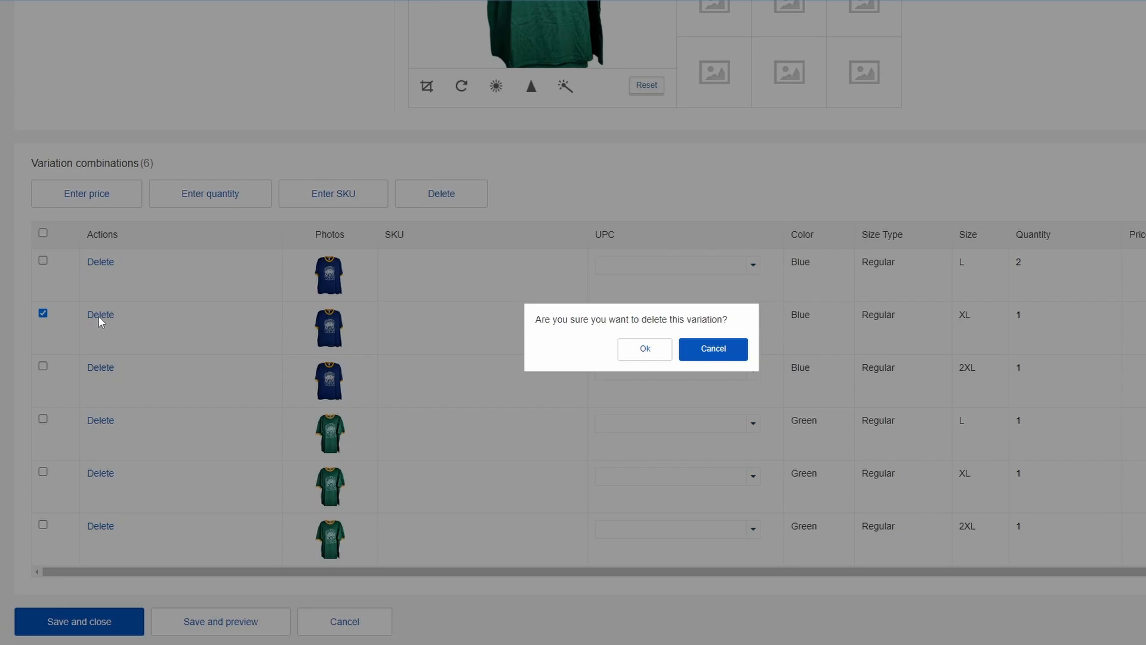
{"action": "left_click", "coordinate": [652, 349]}
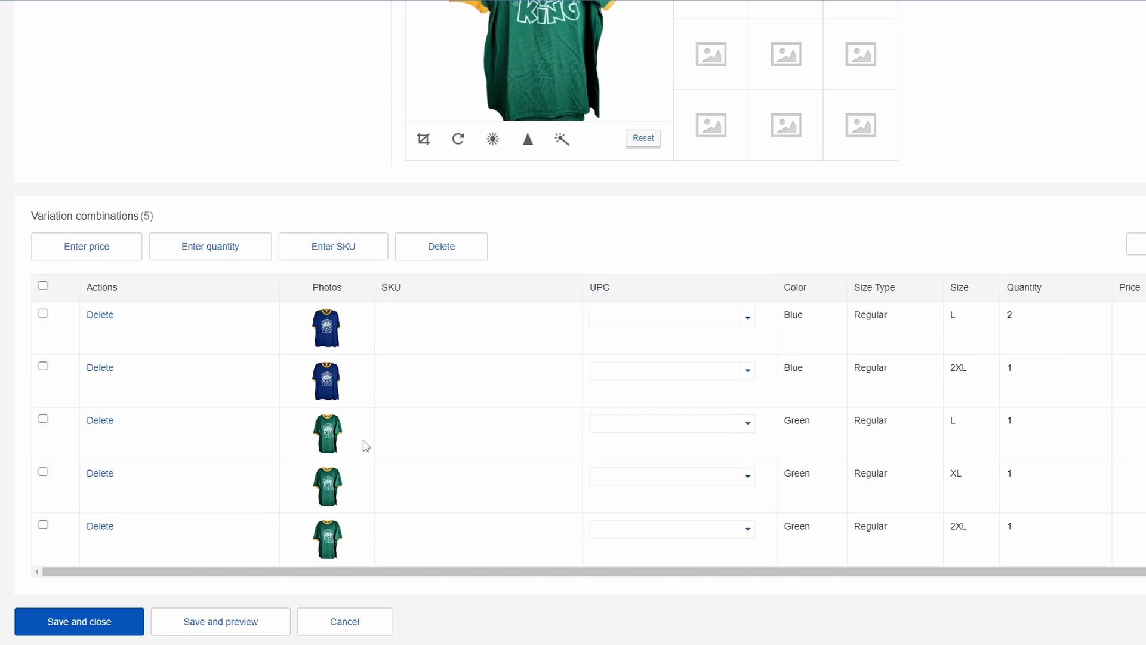
Set the Green L quantity to 4, edit the Green XL quantity, and save and close the variations
{"action": "double_click", "coordinate": [1015, 426]}
{"action": "type", "text": "4"}
{"action": "double_click", "coordinate": [1027, 476]}
{"action": "scroll", "coordinate": [458, 500], "scroll_direction": "up", "scroll_amount": 2}
{"action": "scroll", "coordinate": [458, 500], "scroll_direction": "down", "scroll_amount": 2}
{"action": "left_click", "coordinate": [93, 619]}
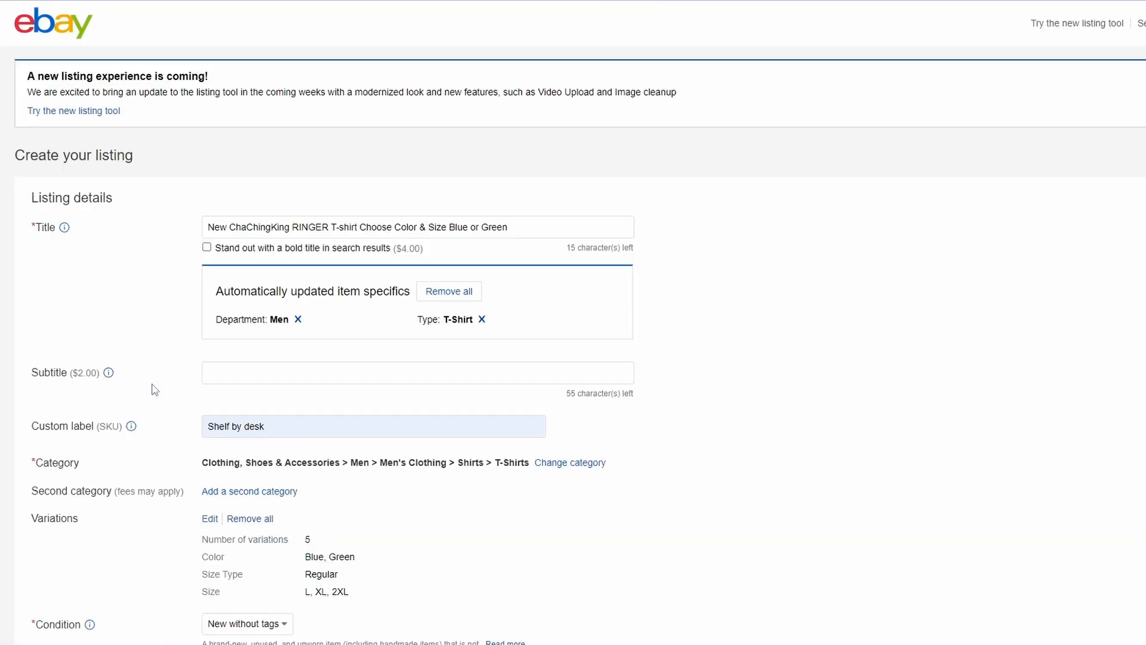
Set the brand to Augusta Sportswear in the required item specifics
{"action": "scroll", "coordinate": [155, 390], "scroll_direction": "down", "scroll_amount": 2}
{"action": "scroll", "coordinate": [161, 386], "scroll_direction": "down", "scroll_amount": 3}
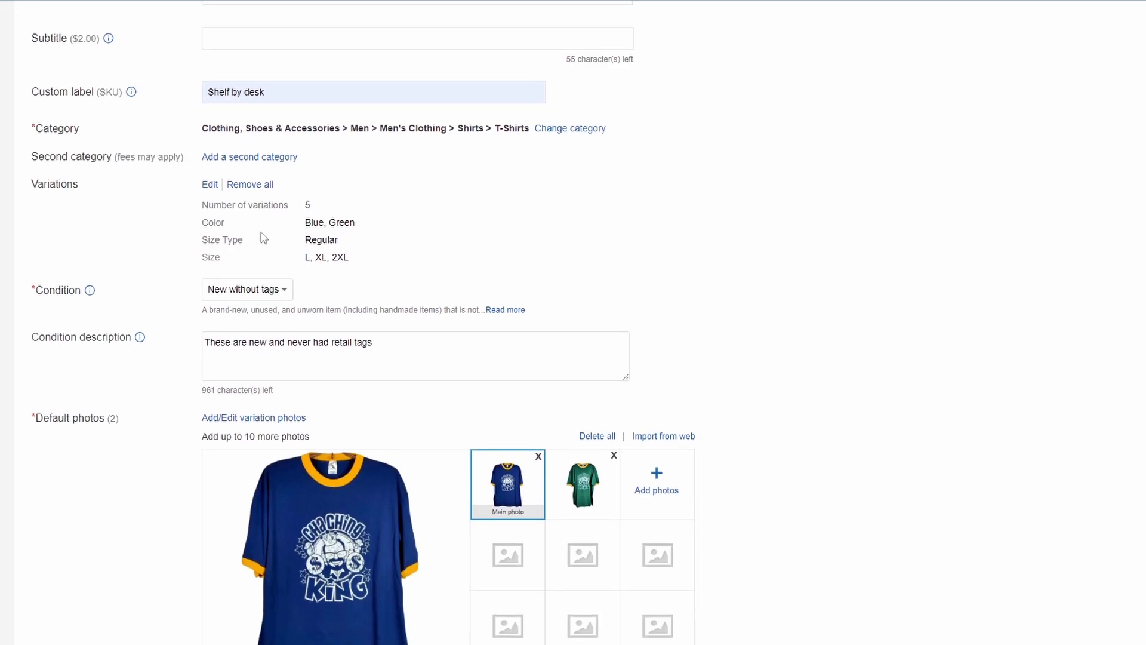
{"action": "scroll", "coordinate": [356, 355], "scroll_direction": "down", "scroll_amount": 4}
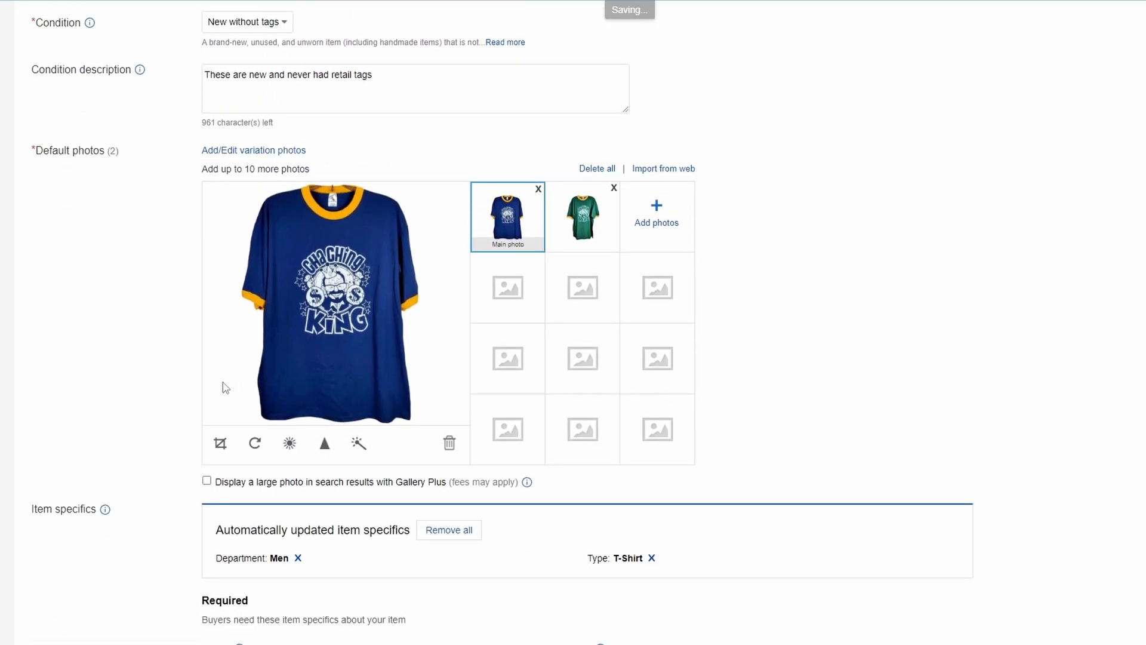
{"action": "scroll", "coordinate": [368, 384], "scroll_direction": "down", "scroll_amount": 3}
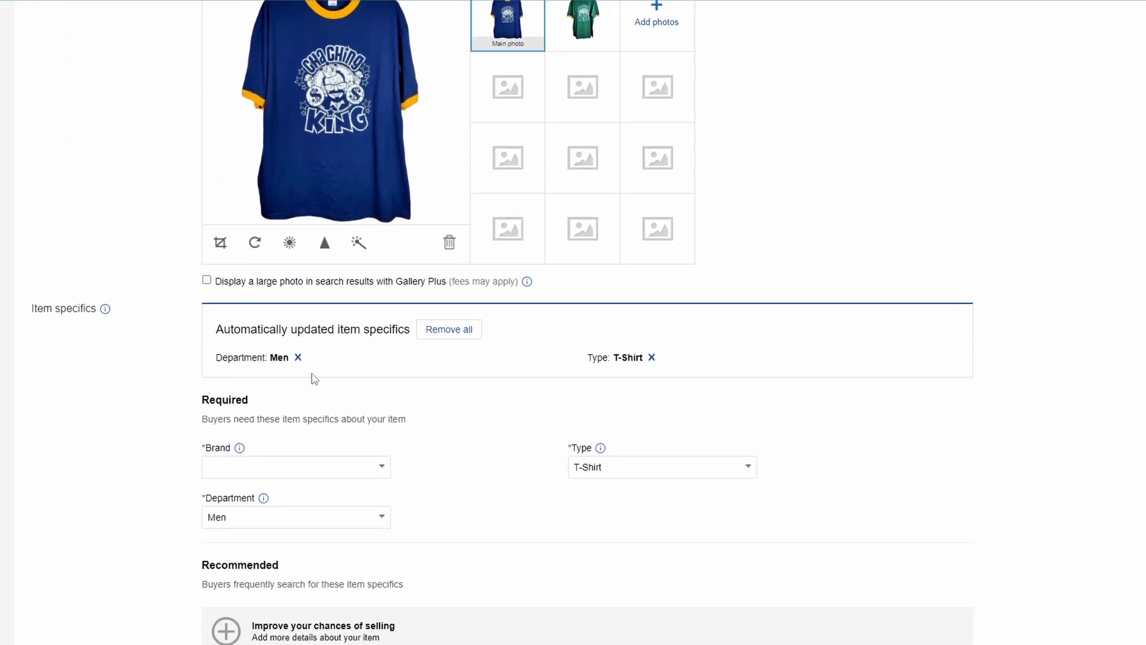
{"action": "left_click", "coordinate": [307, 467]}
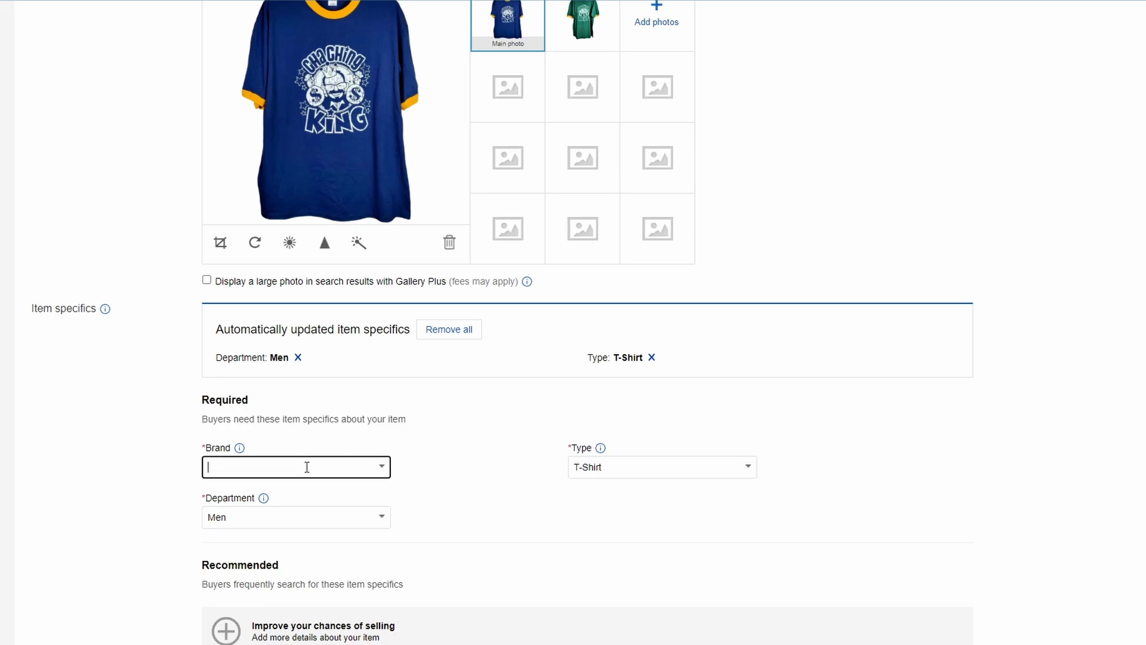
{"action": "type", "text": "Augusta"}
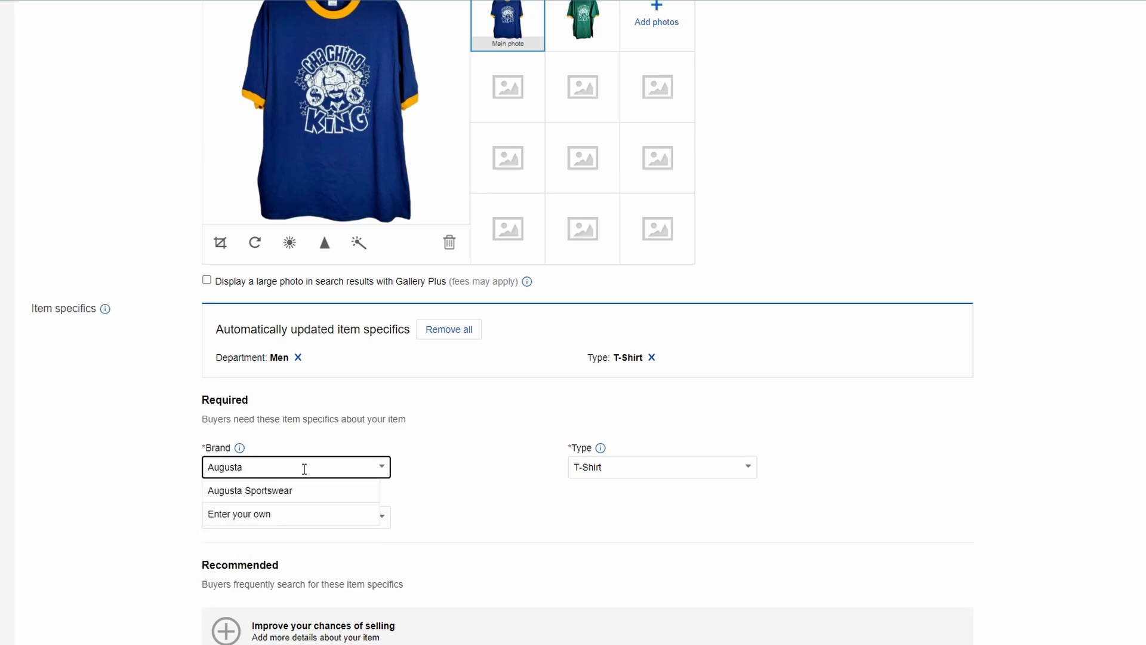
{"action": "left_click", "coordinate": [222, 493]}
Set the required department to Unisex Adults and add Reselling as a custom theme
{"action": "scroll", "coordinate": [452, 463], "scroll_direction": "down", "scroll_amount": 4}
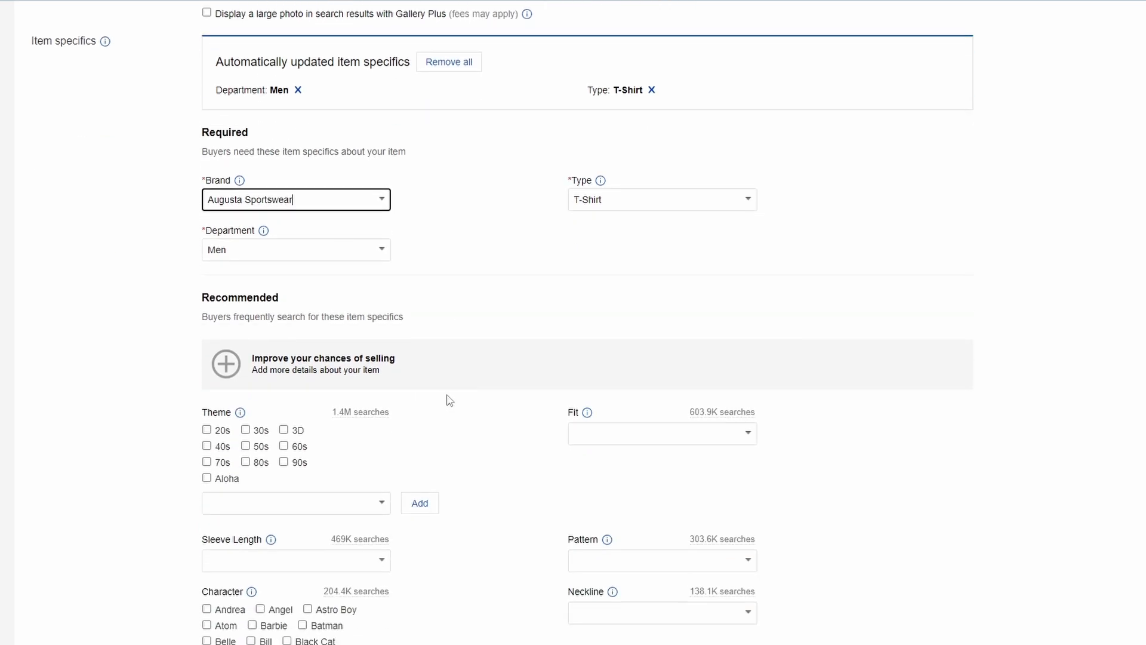
{"action": "left_click", "coordinate": [387, 257]}
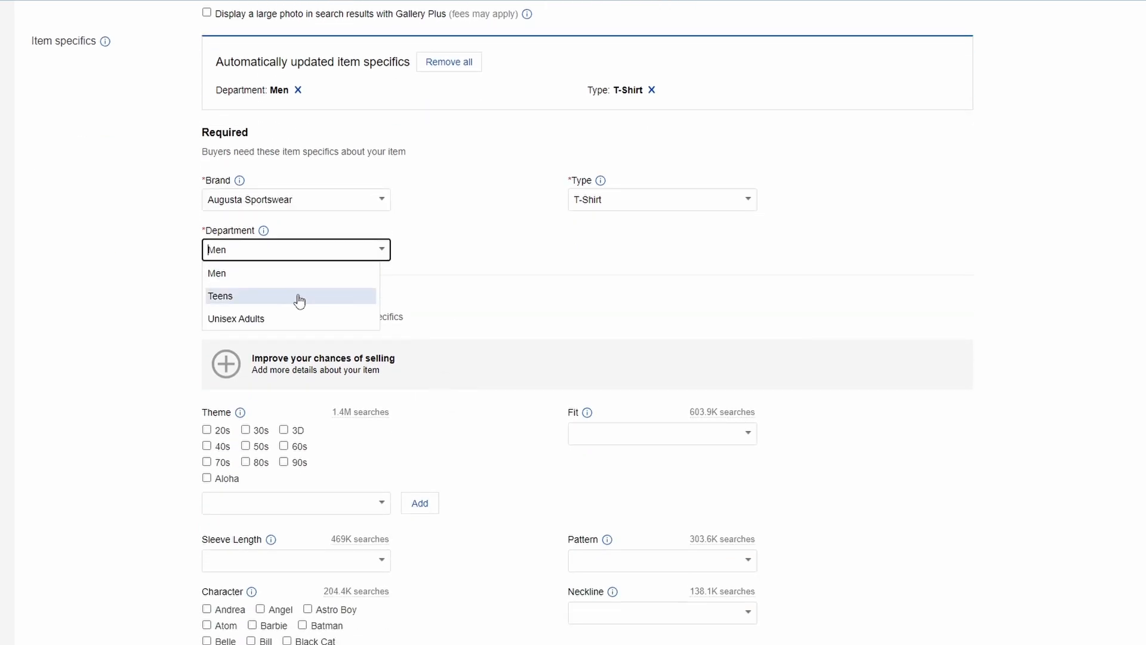
{"action": "left_click", "coordinate": [351, 314]}
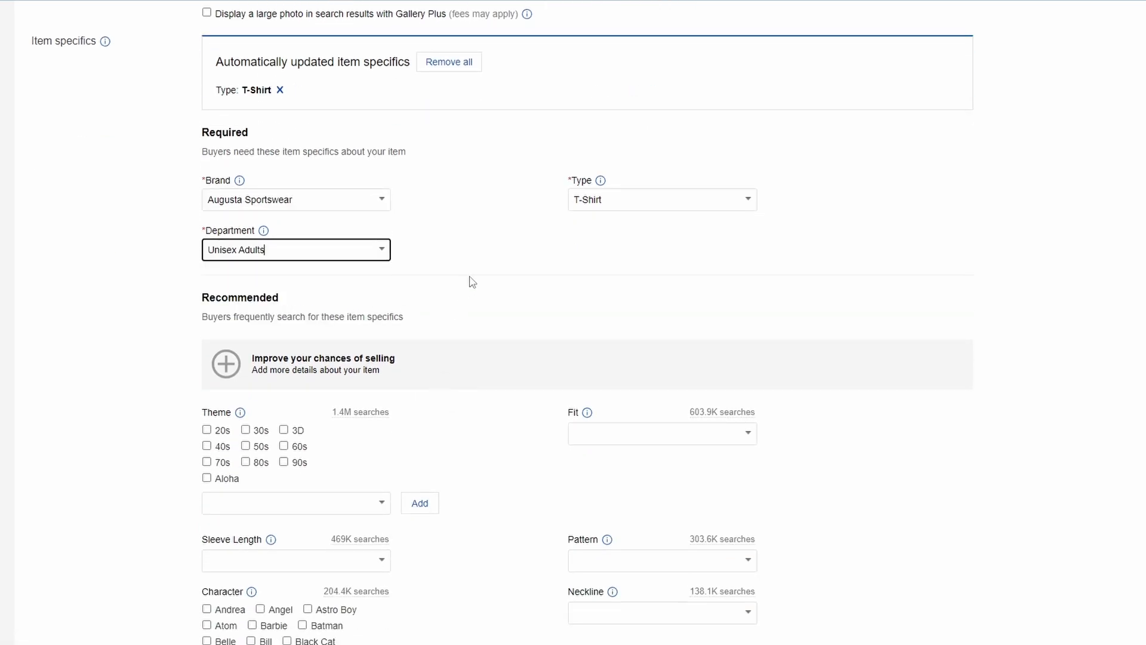
{"action": "scroll", "coordinate": [302, 361], "scroll_direction": "down", "scroll_amount": 2}
{"action": "left_click", "coordinate": [263, 372]}
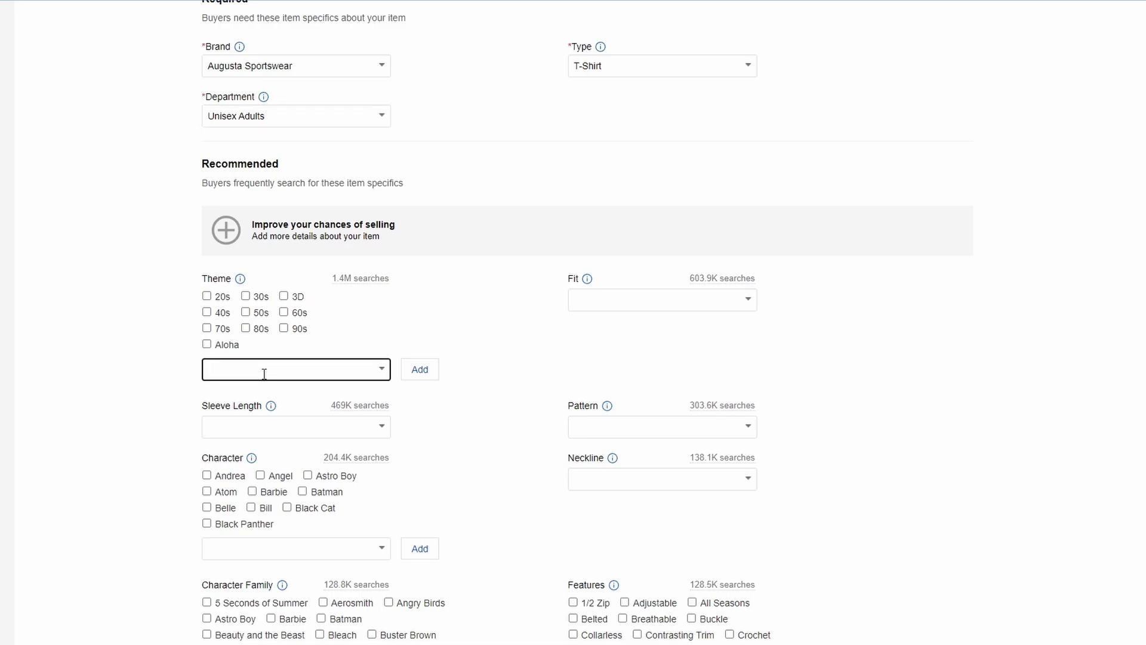
{"action": "type", "text": "Reselling"}
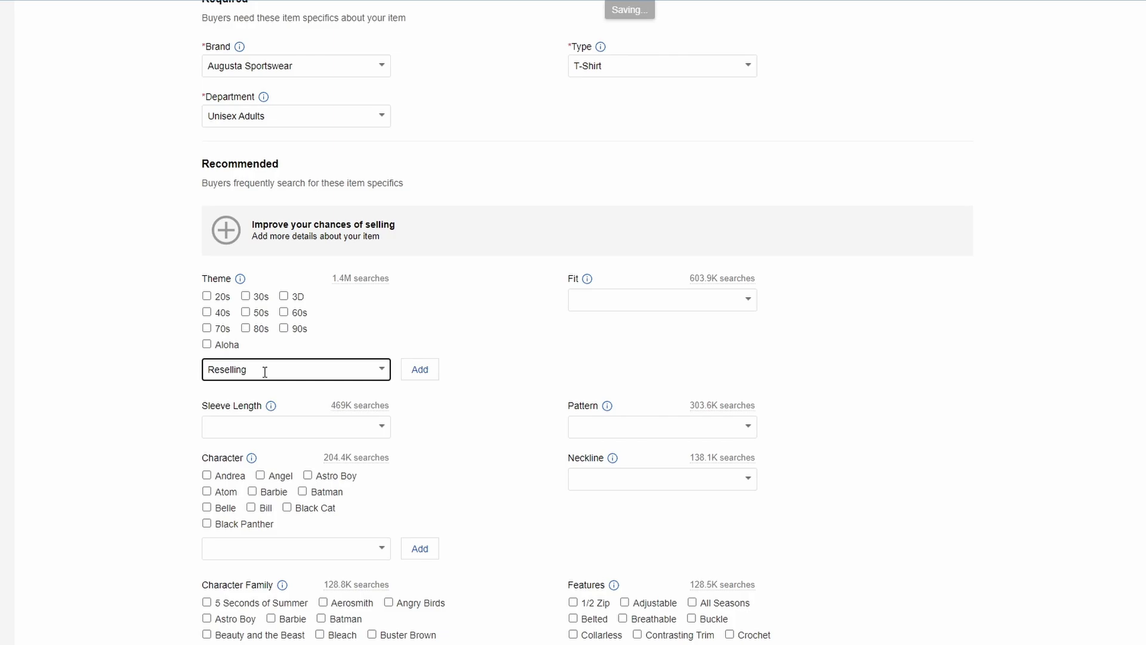
{"action": "left_click", "coordinate": [424, 371]}
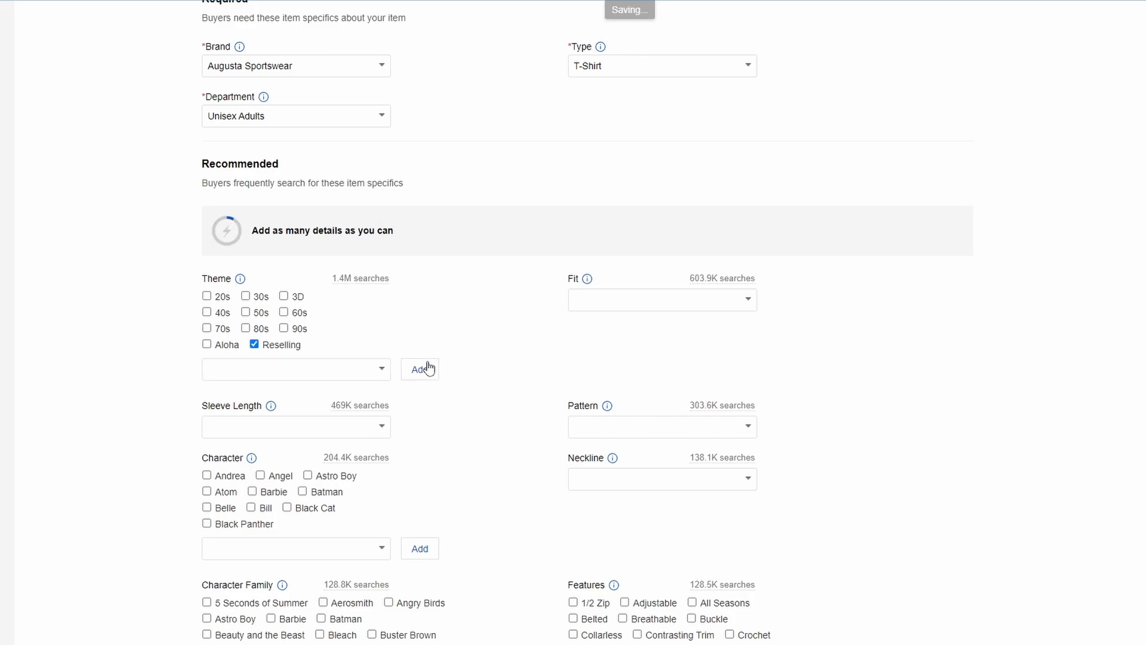
Set the recommended item specifics for fit to Regular and pattern to Solid
{"action": "left_click", "coordinate": [750, 301]}
{"action": "left_click", "coordinate": [592, 392]}
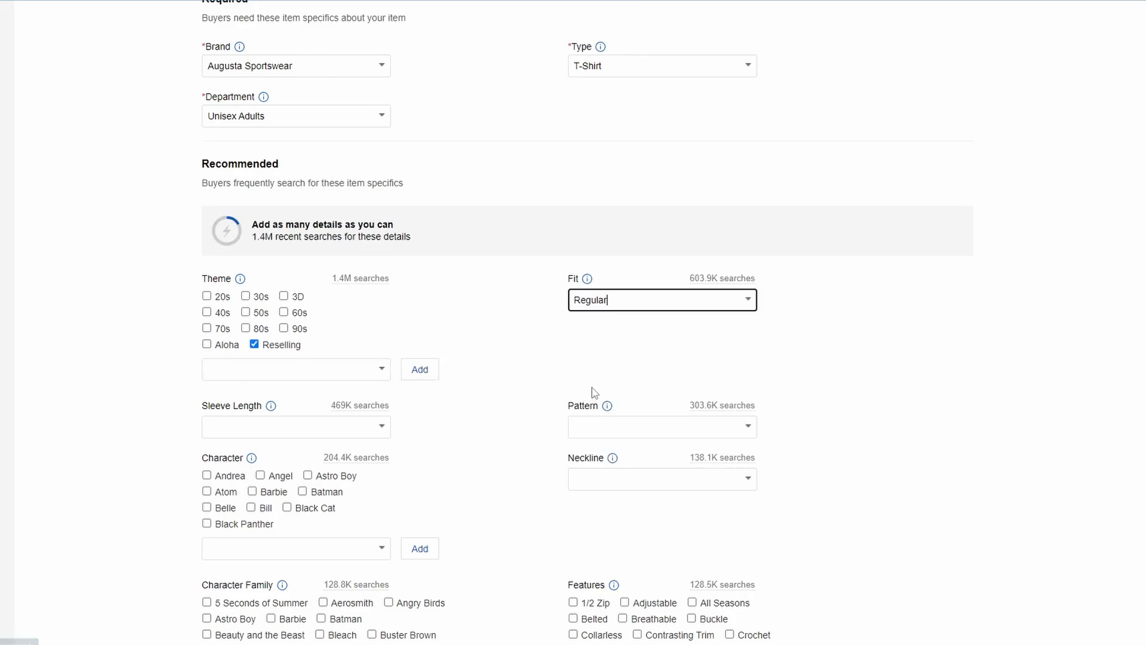
{"action": "left_click", "coordinate": [749, 430]}
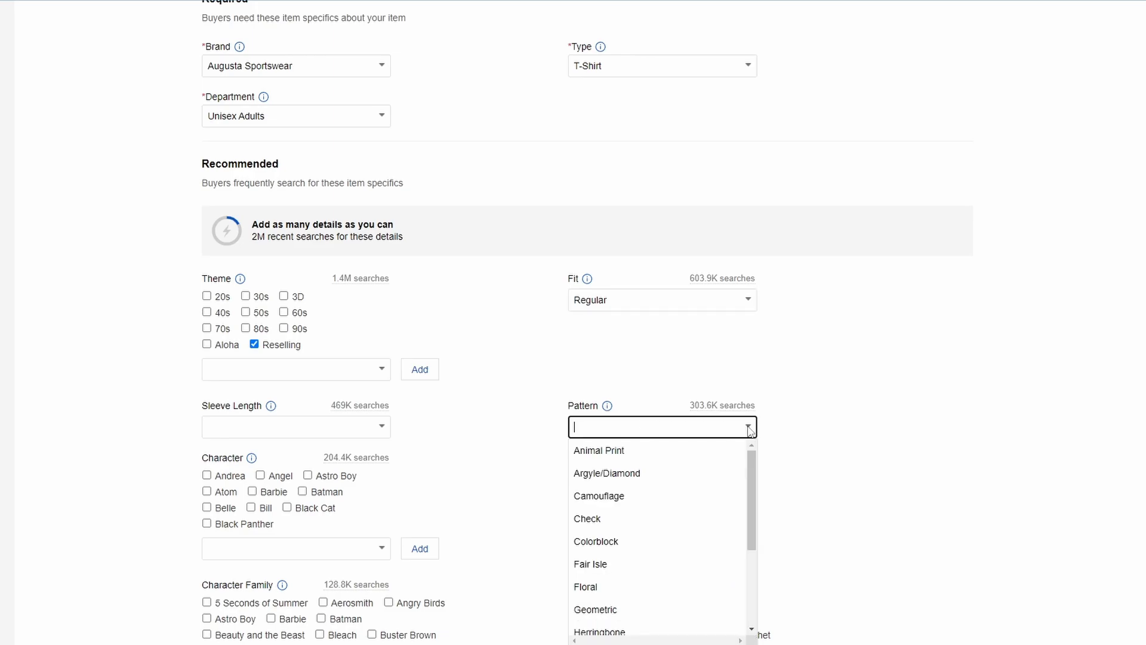
{"action": "scroll", "coordinate": [691, 494], "scroll_direction": "down", "scroll_amount": 2}
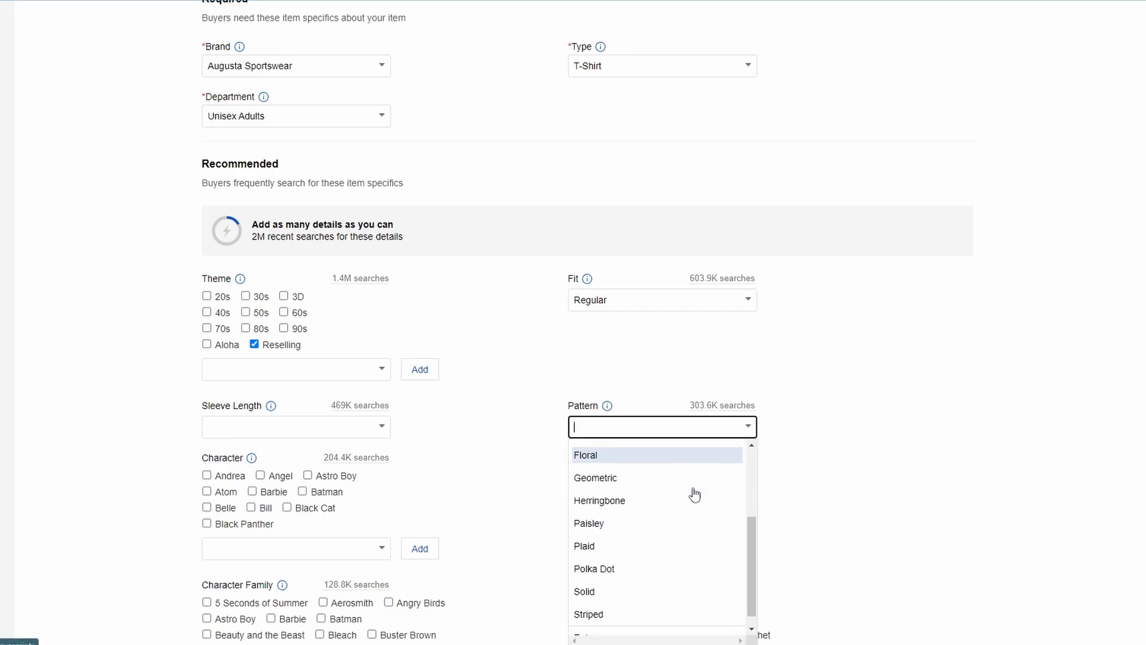
{"action": "left_click", "coordinate": [603, 590]}
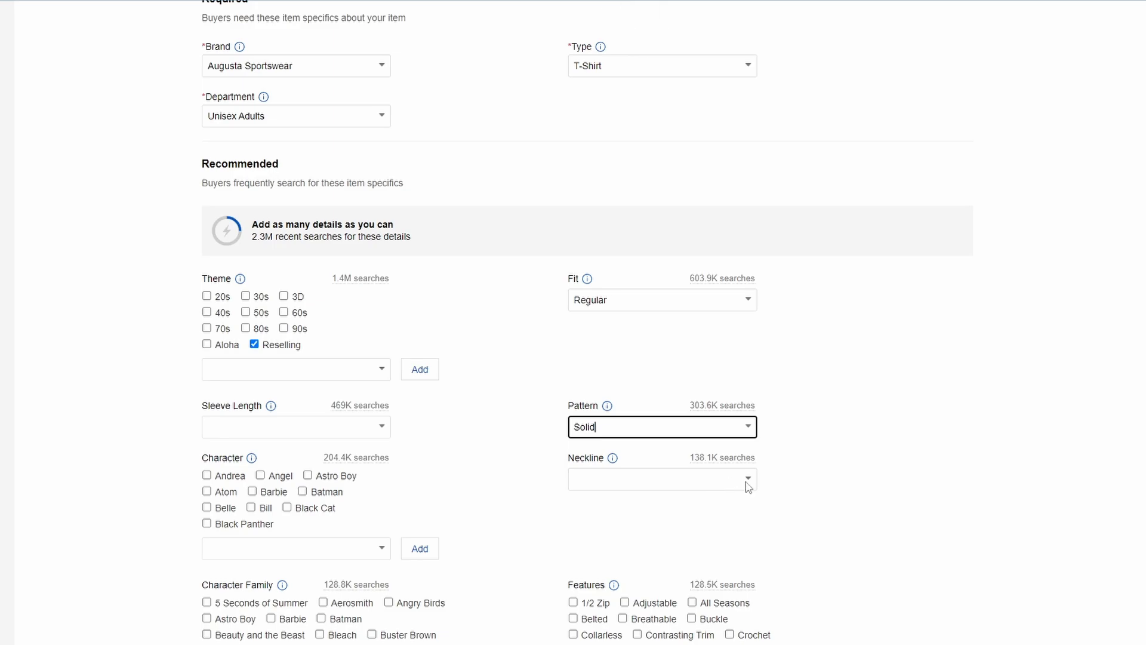
Set the neckline to Crew Neck and the sleeve length to Short Sleeve
{"action": "left_click", "coordinate": [698, 481]}
{"action": "left_click", "coordinate": [617, 526]}
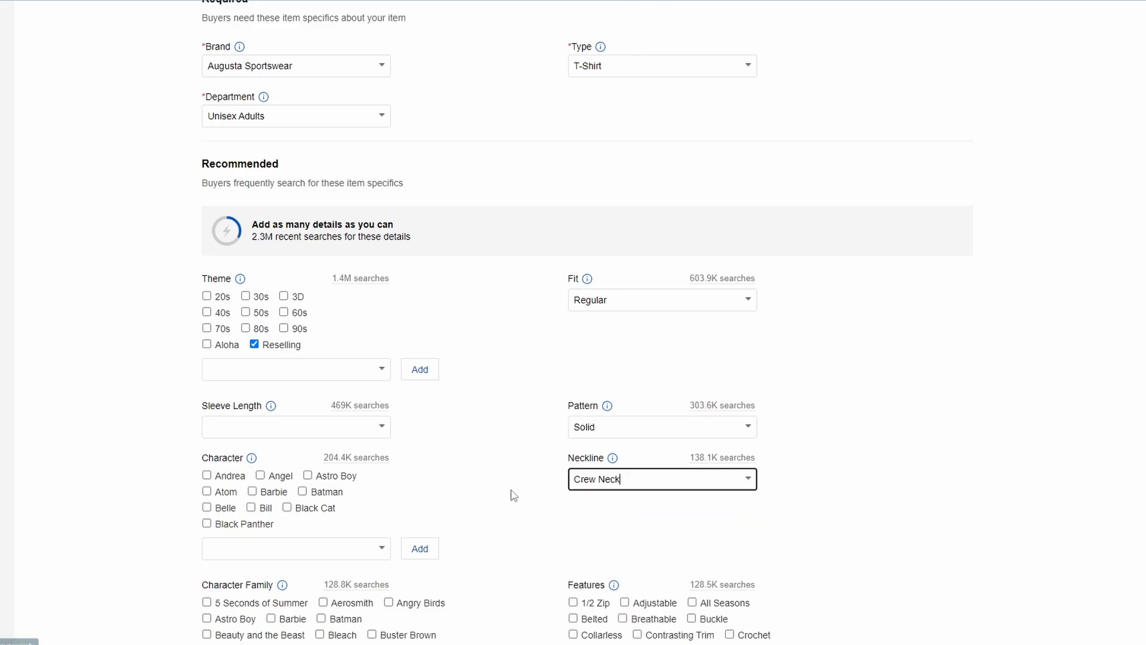
{"action": "left_click", "coordinate": [383, 429]}
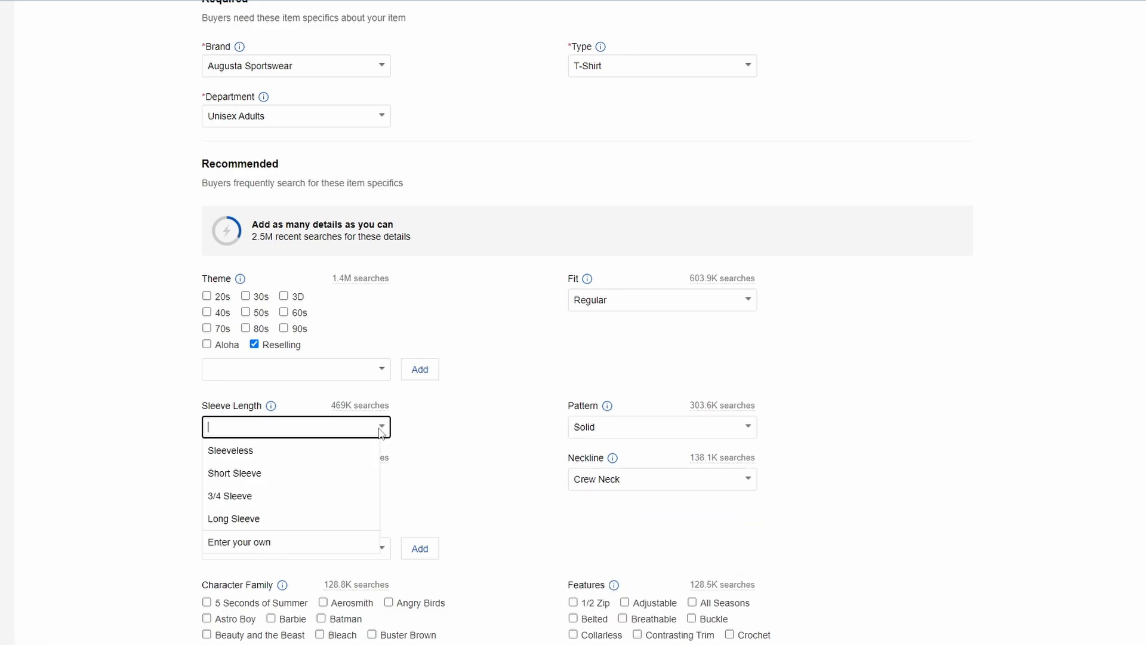
{"action": "left_click", "coordinate": [240, 474]}
Add Cha Ching King as a custom character in the recommended item specifics
{"action": "scroll", "coordinate": [500, 399], "scroll_direction": "down", "scroll_amount": 1}
{"action": "scroll", "coordinate": [500, 399], "scroll_direction": "down", "scroll_amount": 3}
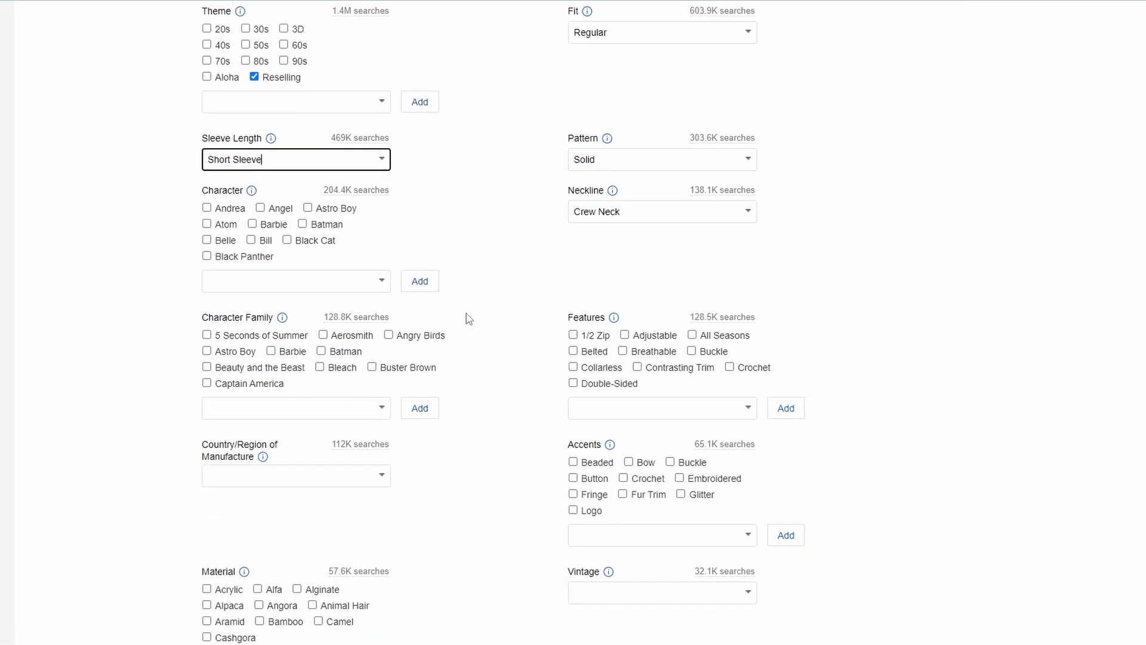
{"action": "left_click", "coordinate": [260, 282]}
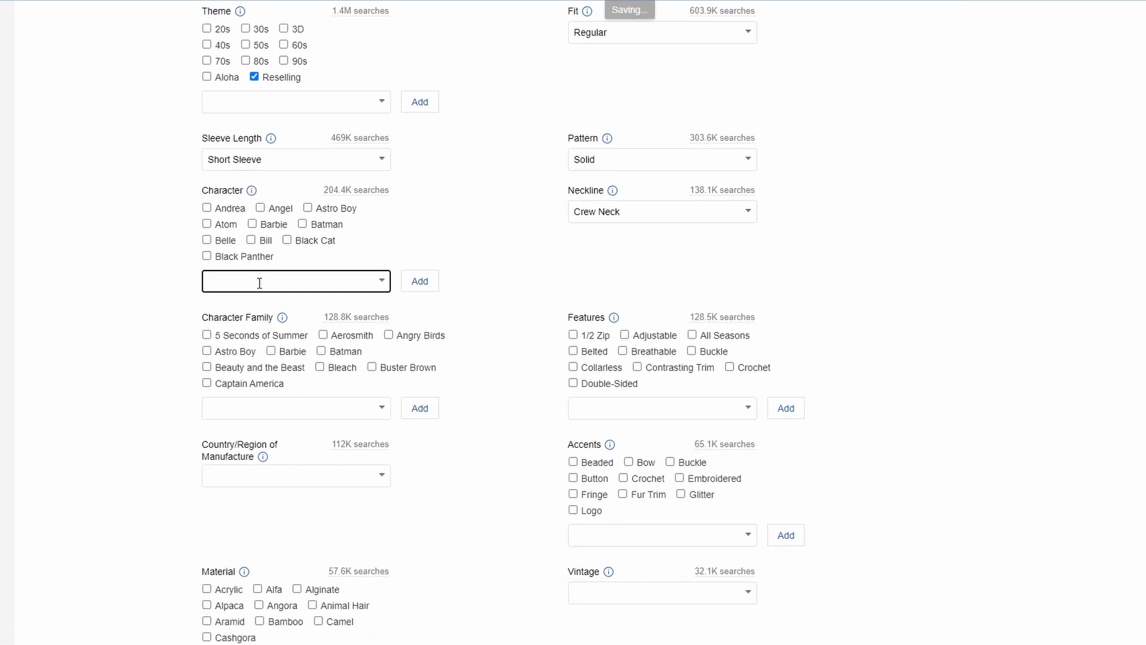
{"action": "type", "text": "Cha Ching King"}
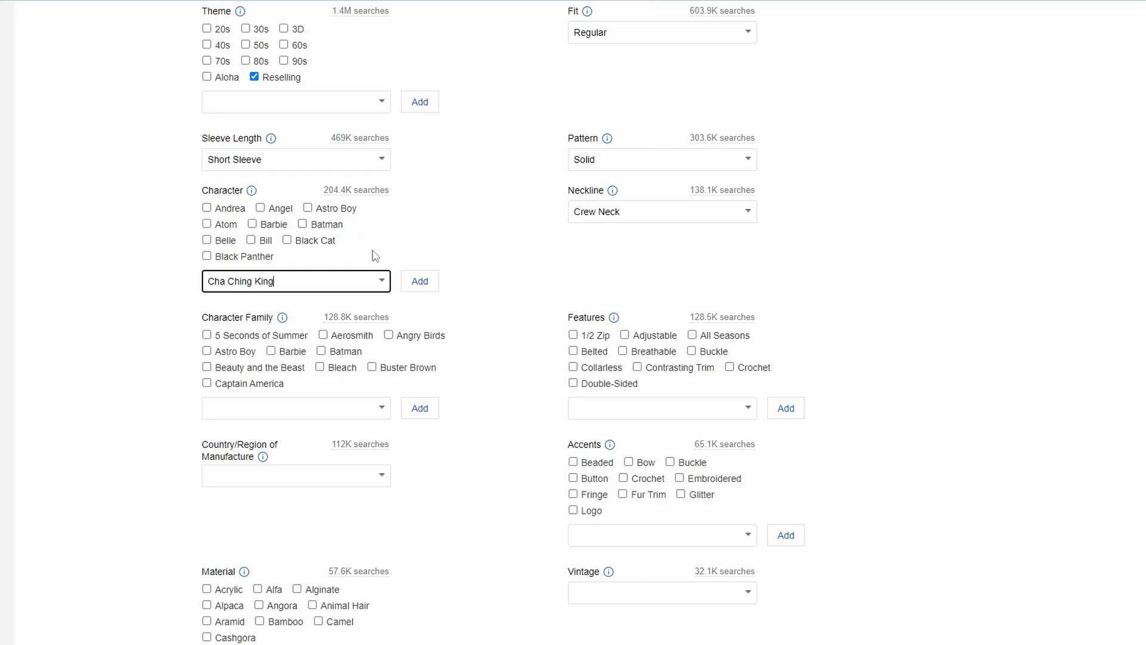
{"action": "left_click", "coordinate": [418, 283]}
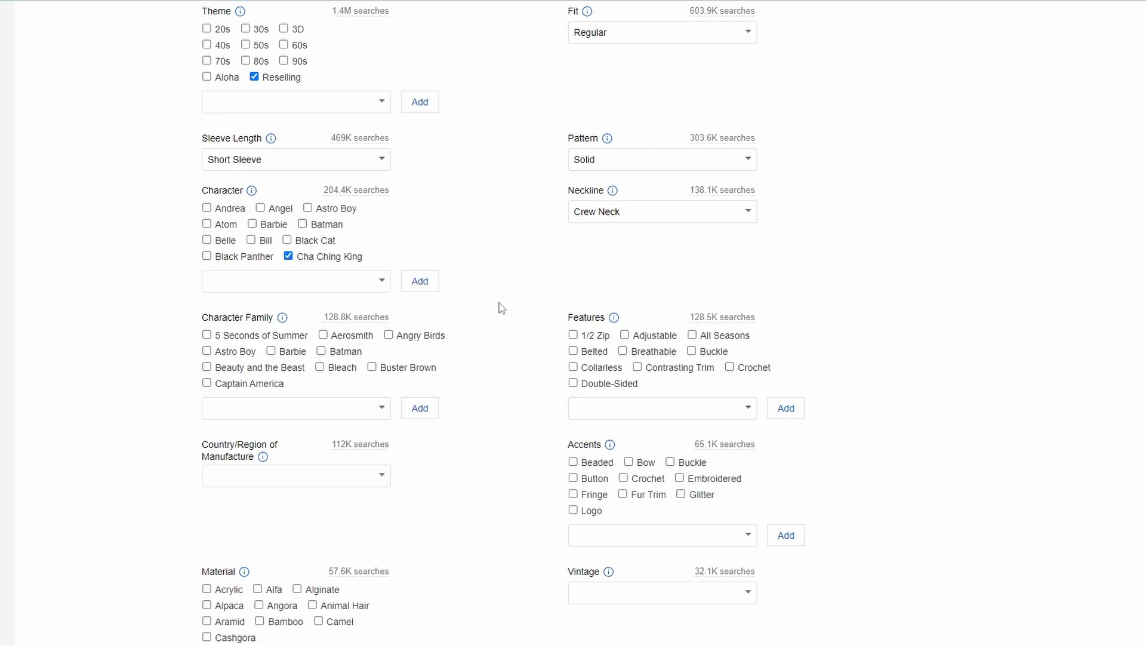
Select Contrasting Trim under the features and add Graphic Print as a further feature
{"action": "scroll", "coordinate": [501, 308], "scroll_direction": "down", "scroll_amount": 1}
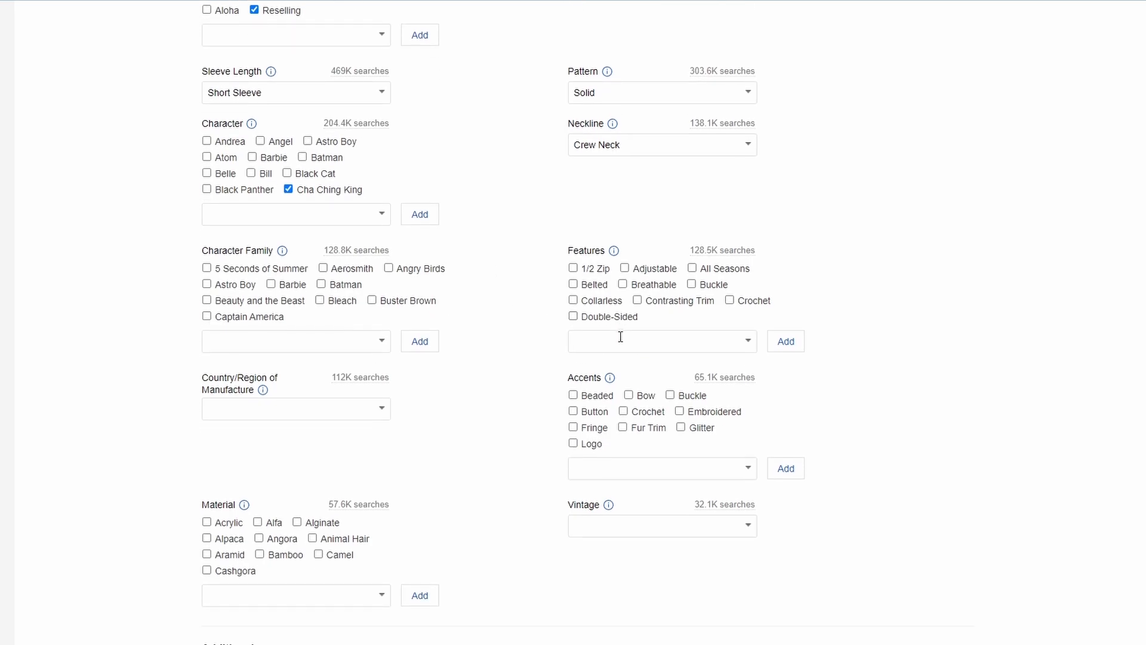
{"action": "left_click", "coordinate": [637, 300]}
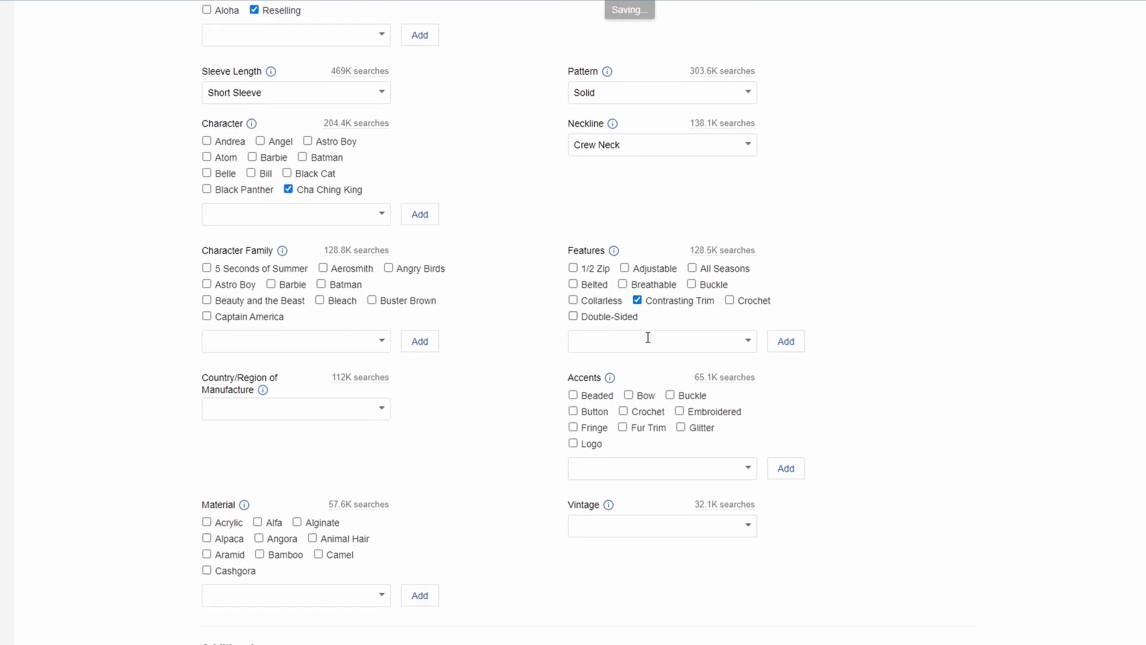
{"action": "left_click", "coordinate": [648, 337]}
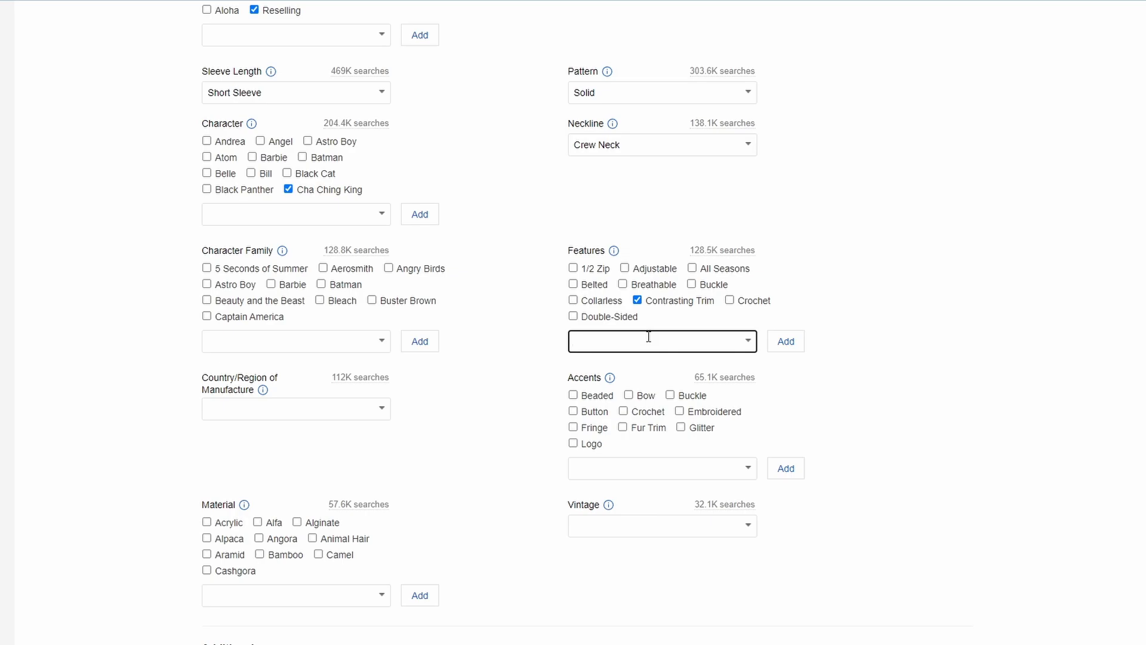
{"action": "type", "text": "Graphic Print"}
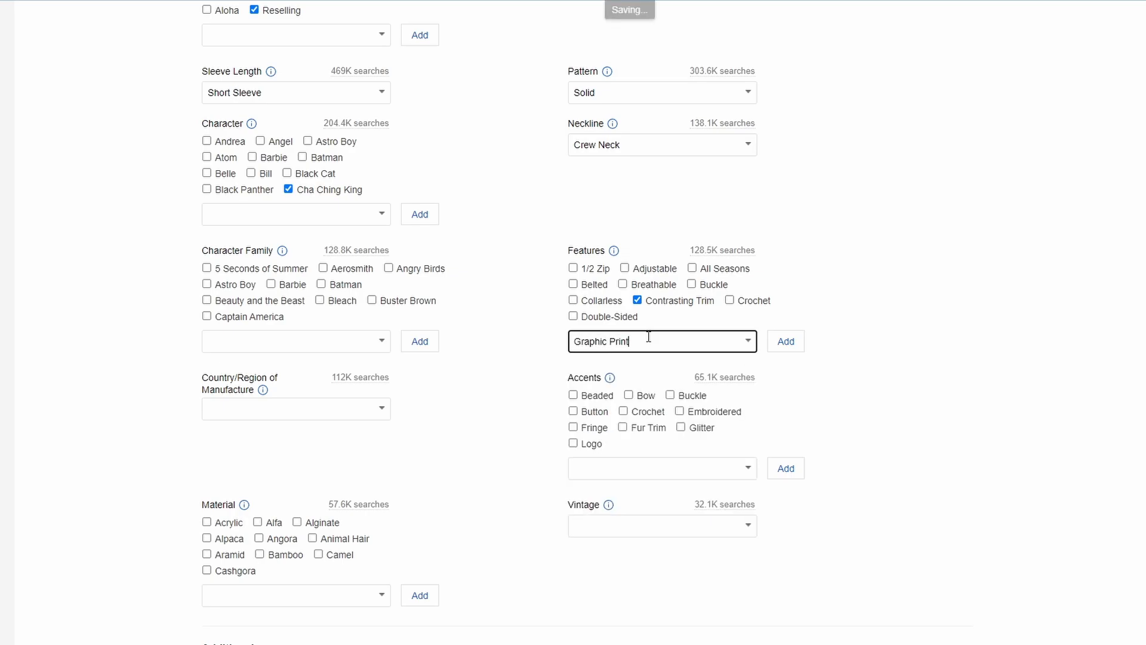
{"action": "left_click", "coordinate": [795, 347]}
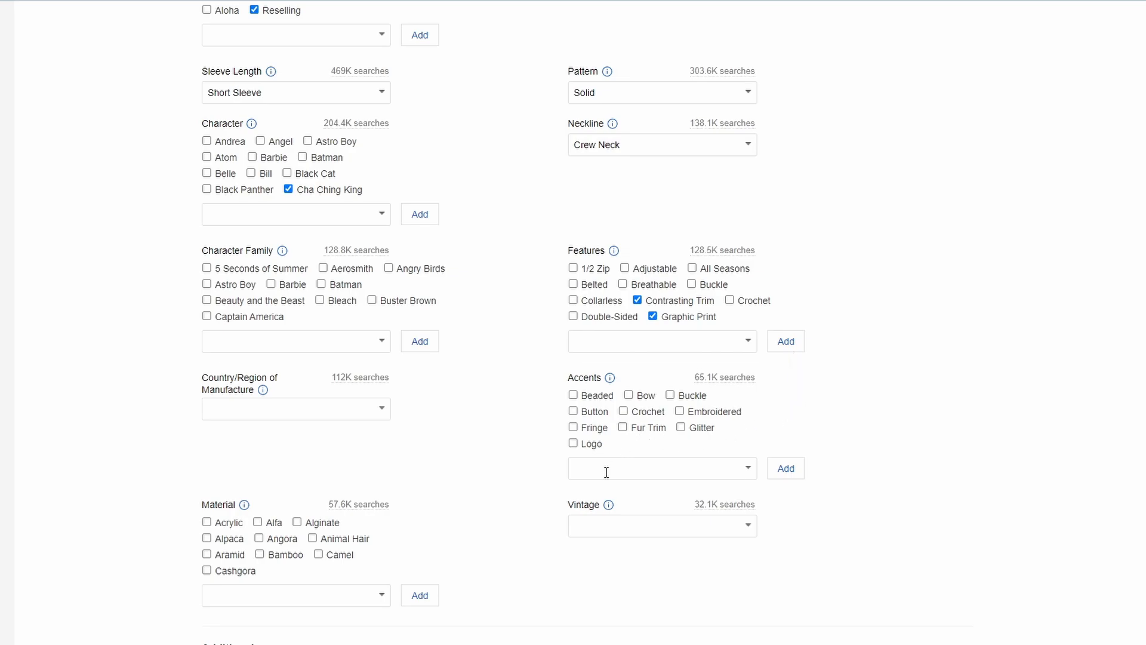
Select Logo as the accent and set Vintage to No
{"action": "left_click", "coordinate": [573, 443]}
{"action": "scroll", "coordinate": [438, 388], "scroll_direction": "down", "scroll_amount": 3}
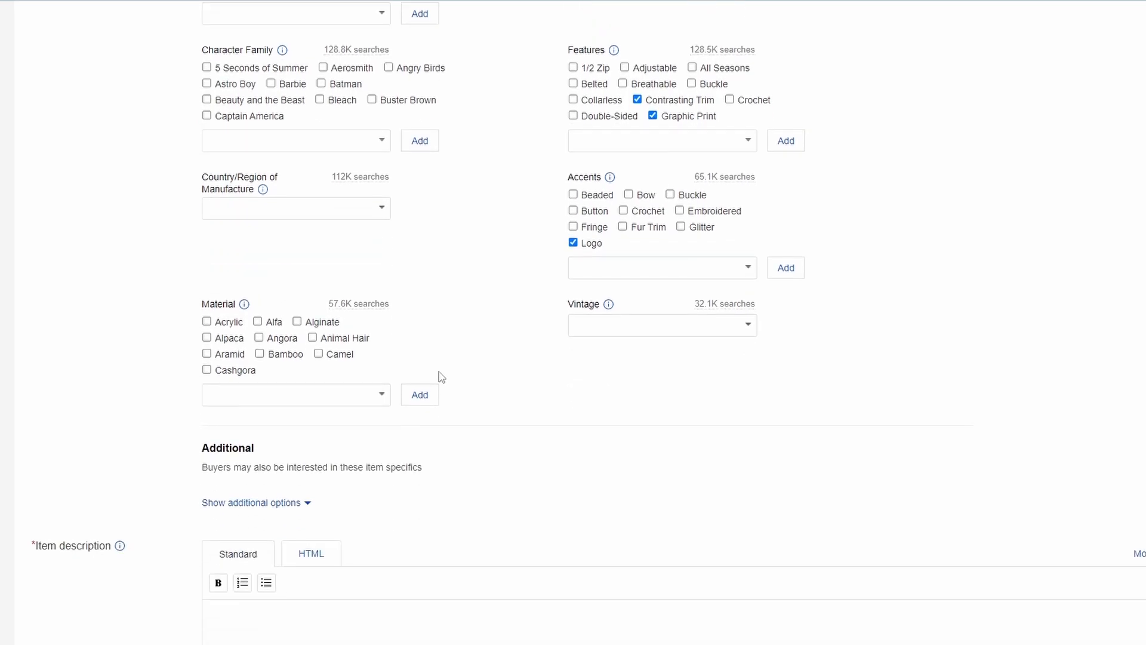
{"action": "left_click", "coordinate": [743, 324]}
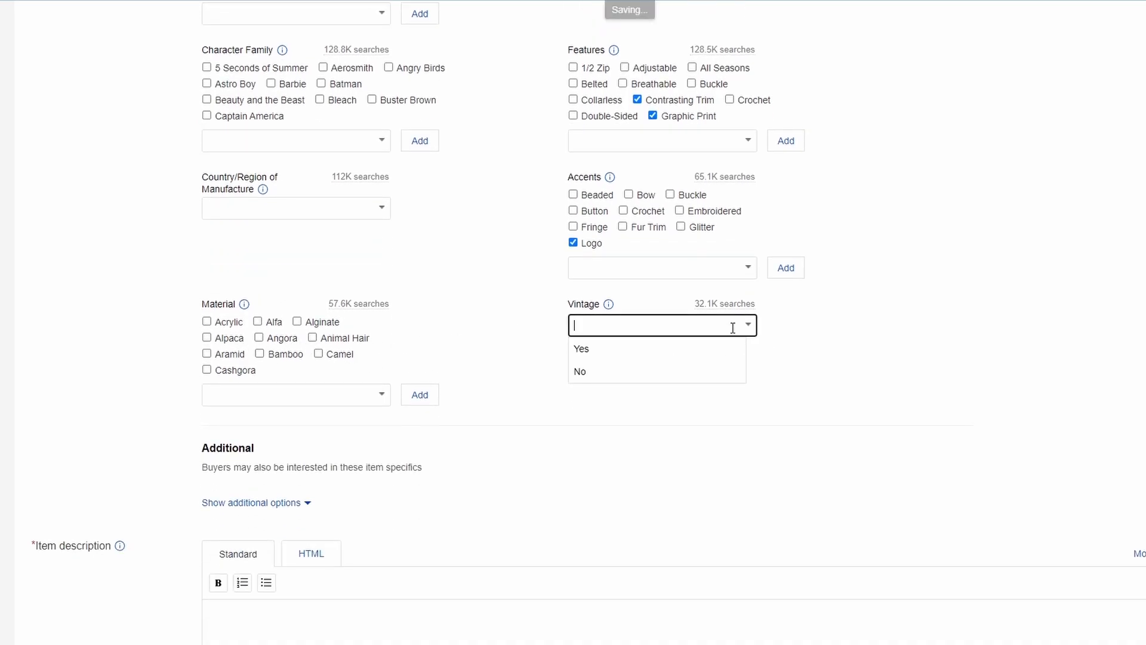
{"action": "left_click", "coordinate": [588, 374]}
Paste the copied T-shirt text with the approximate 2XL, XL and L measurements into the item description as plain text
{"action": "scroll", "coordinate": [459, 365], "scroll_direction": "down", "scroll_amount": 4}
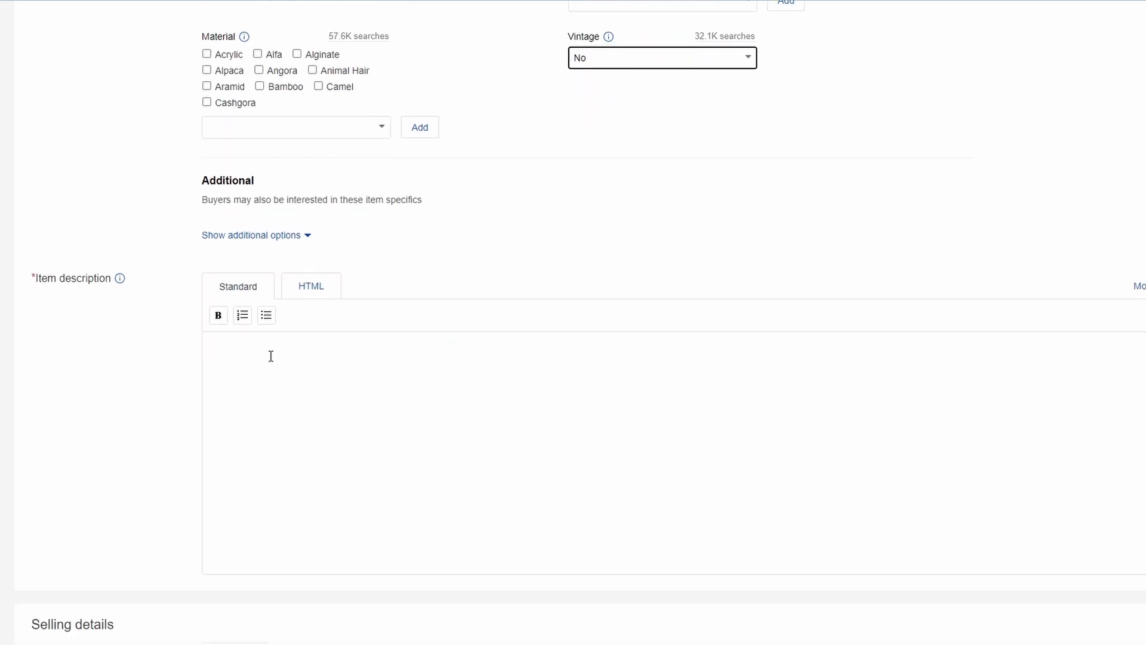
{"action": "left_click", "coordinate": [270, 355]}
{"action": "right_click", "coordinate": [262, 350]}
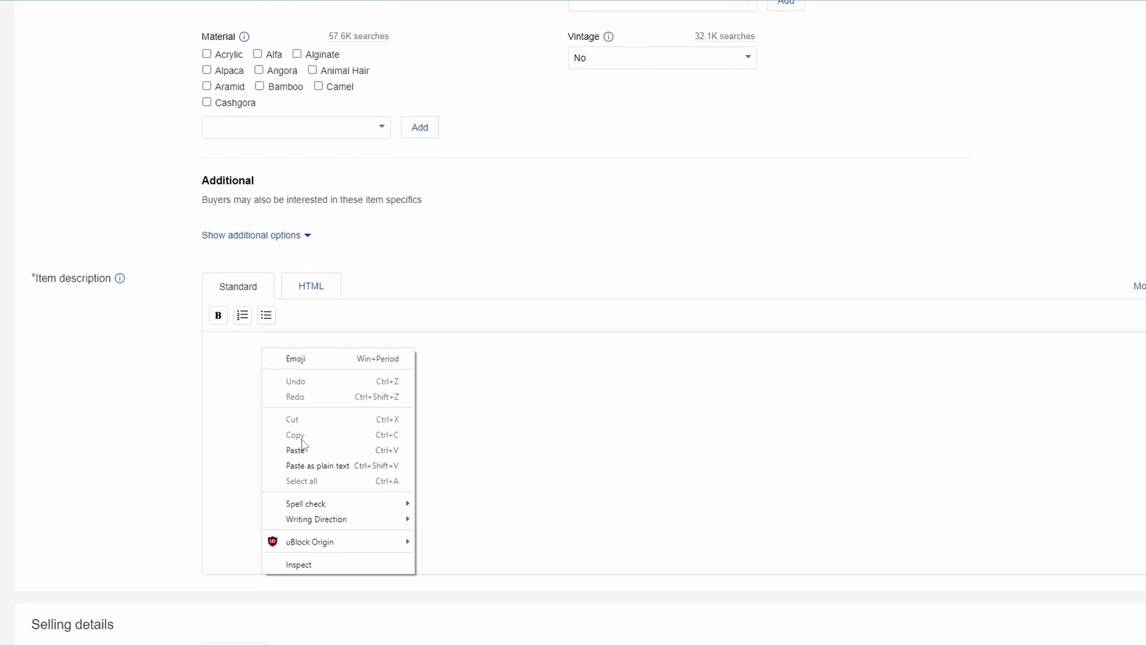
{"action": "left_click", "coordinate": [311, 465]}
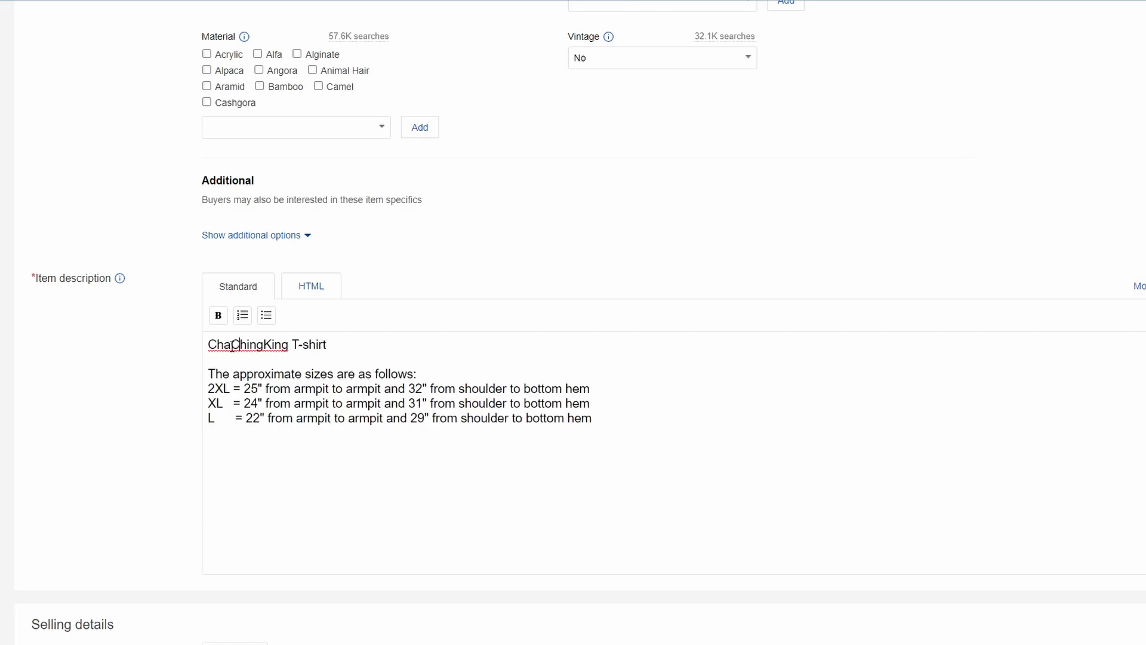
Change the description's heading to "Cha Ching King T-shirt" and insert a blank line above the size list
{"action": "left_click", "coordinate": [267, 343]}
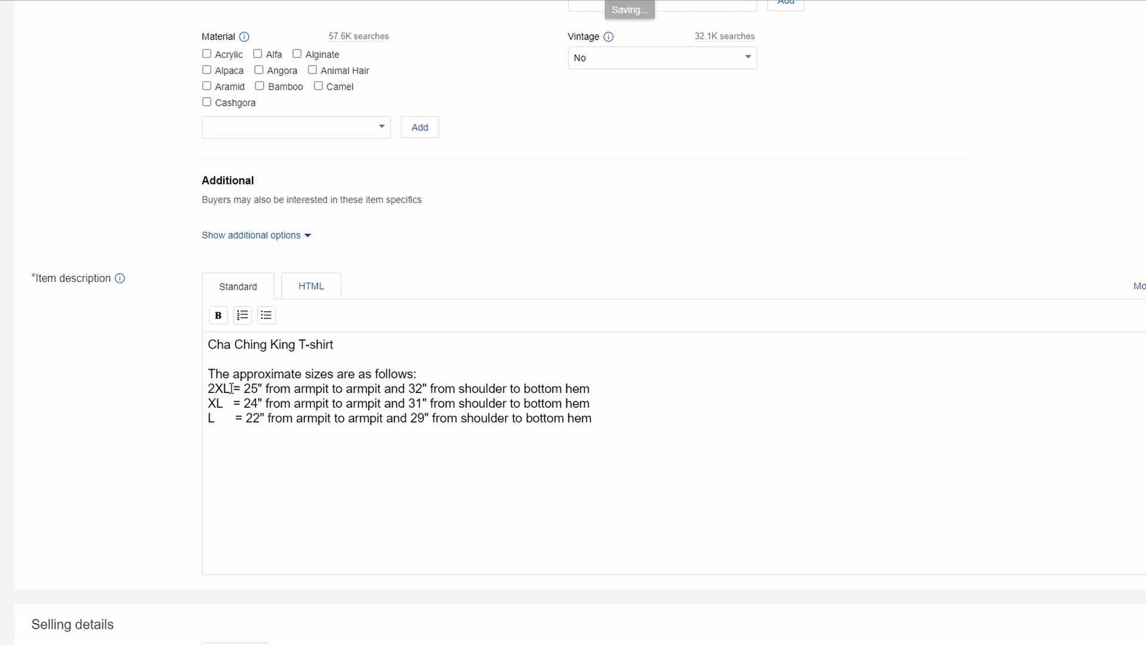
{"action": "left_click", "coordinate": [420, 373]}
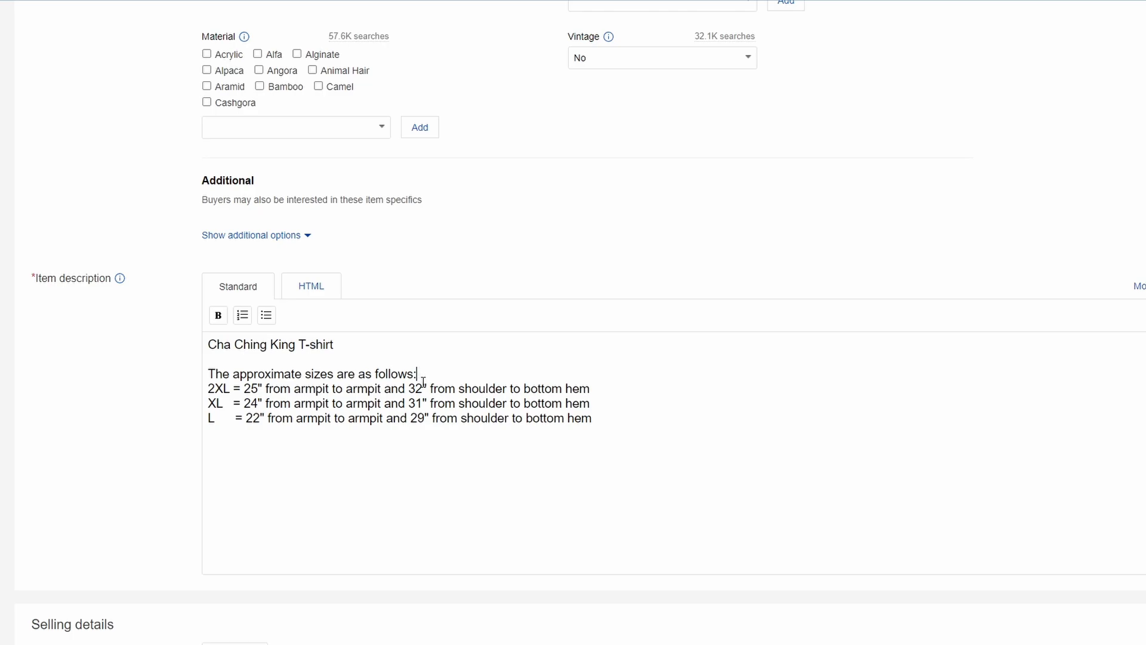
{"action": "key", "text": "Return"}
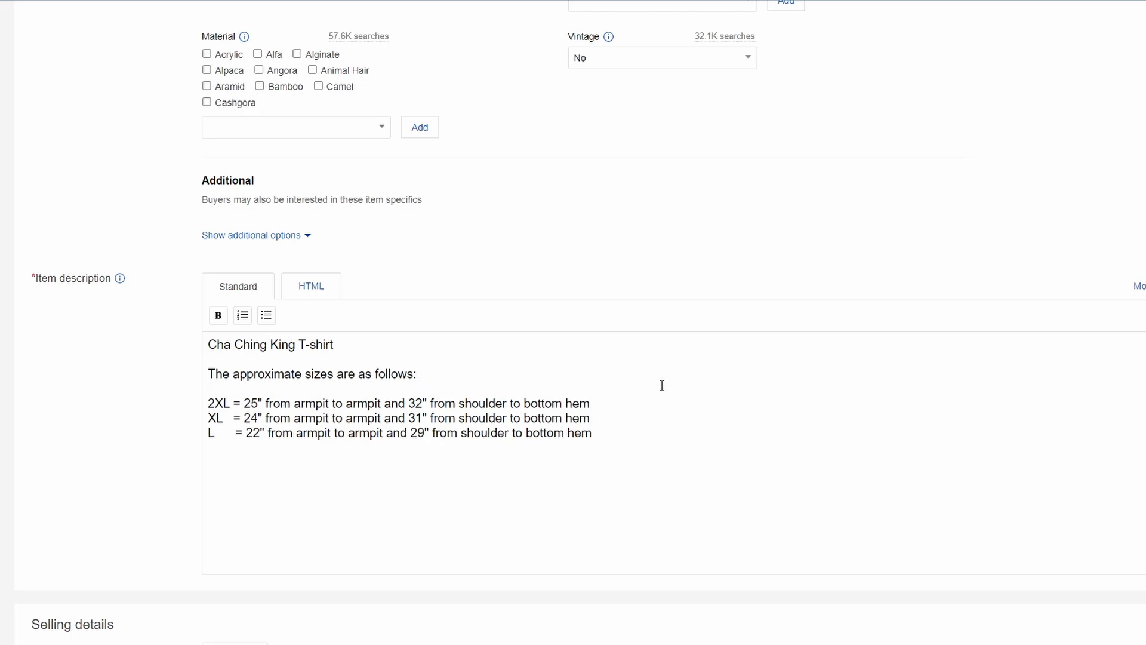
Open the variations' price editor and set the price of Blue L to 18.99 and Blue 2XL to 19.99
{"action": "scroll", "coordinate": [633, 378], "scroll_direction": "down", "scroll_amount": 8}
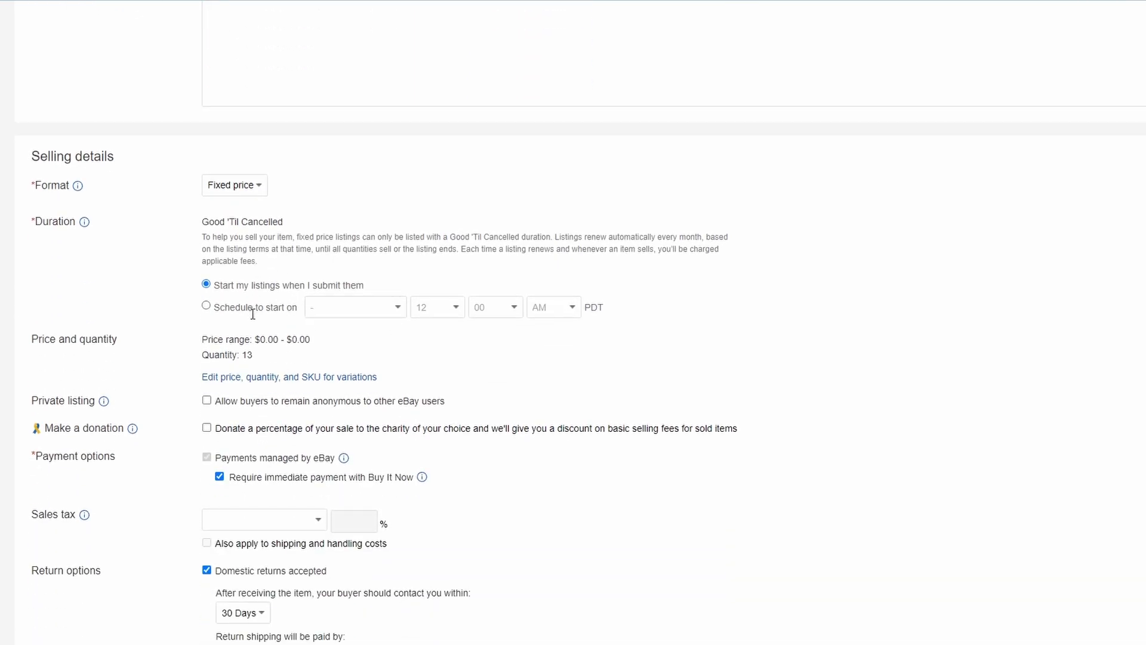
{"action": "left_click", "coordinate": [306, 377]}
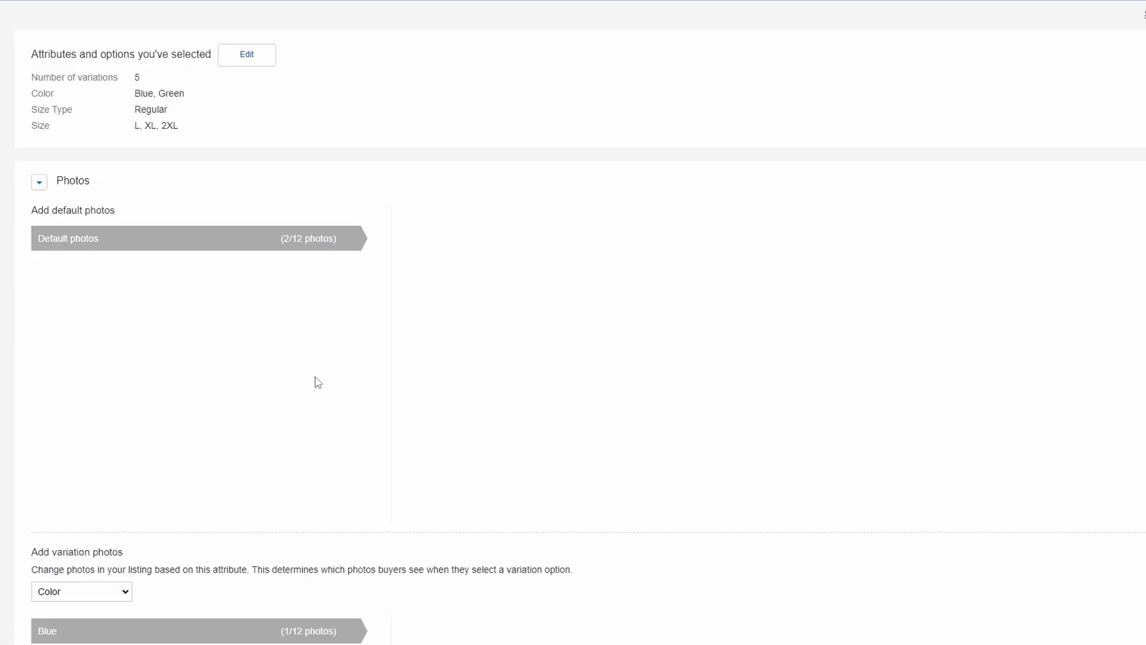
{"action": "scroll", "coordinate": [341, 388], "scroll_direction": "down", "scroll_amount": 5}
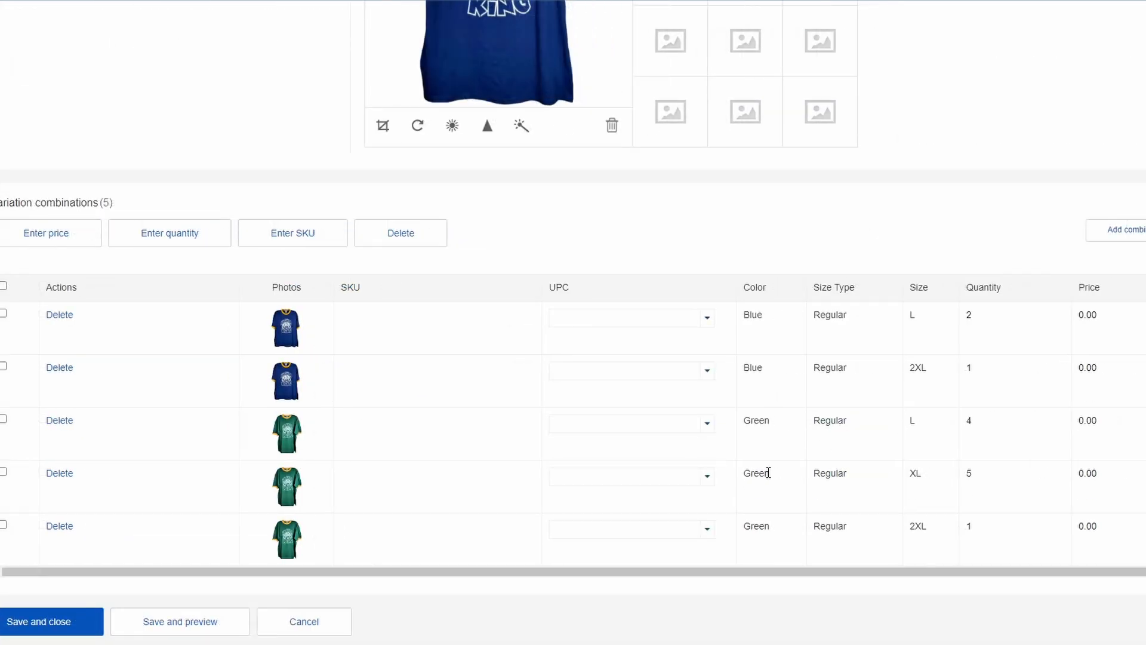
{"action": "left_click", "coordinate": [1142, 314]}
{"action": "type", "text": "18.99"}
{"action": "left_click", "coordinate": [1084, 367]}
{"action": "type", "text": "19.99"}
Set the prices of Green L and XL to 18.99 and Green 2XL to 19.99, then save and close the variations
{"action": "left_click", "coordinate": [1082, 420]}
{"action": "type", "text": "18"}
{"action": "left_click", "coordinate": [1083, 473]}
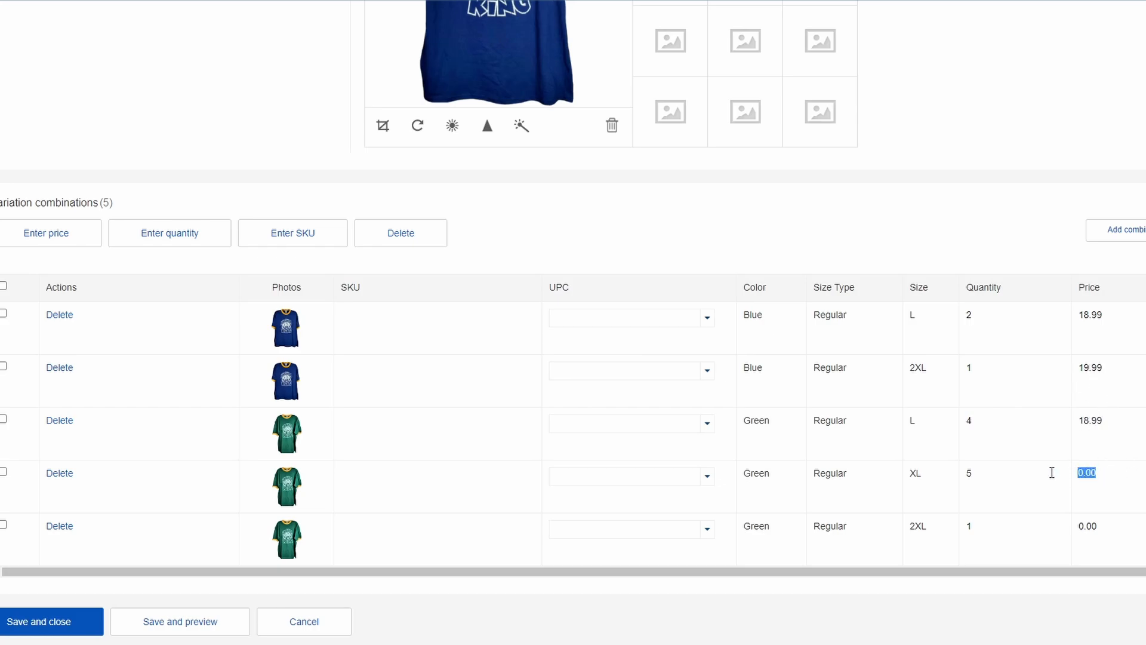
{"action": "type", "text": "18.99"}
{"action": "left_click", "coordinate": [1085, 526]}
{"action": "type", "text": "19.99"}
{"action": "left_click", "coordinate": [67, 625]}
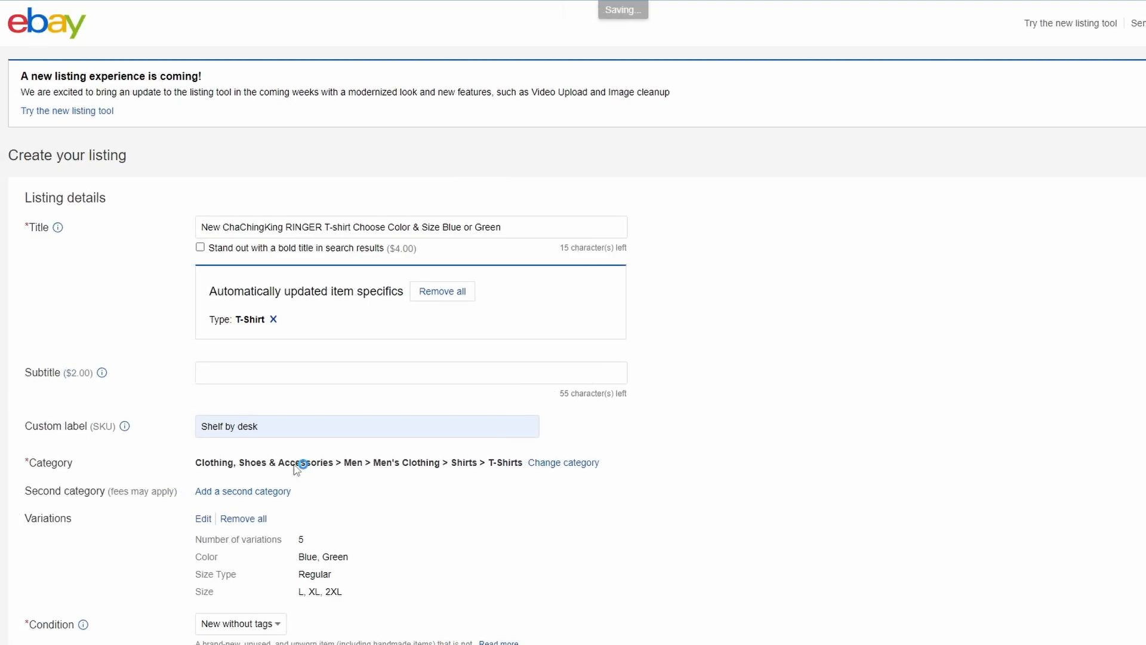
{"action": "scroll", "coordinate": [347, 394], "scroll_direction": "down", "scroll_amount": 9}
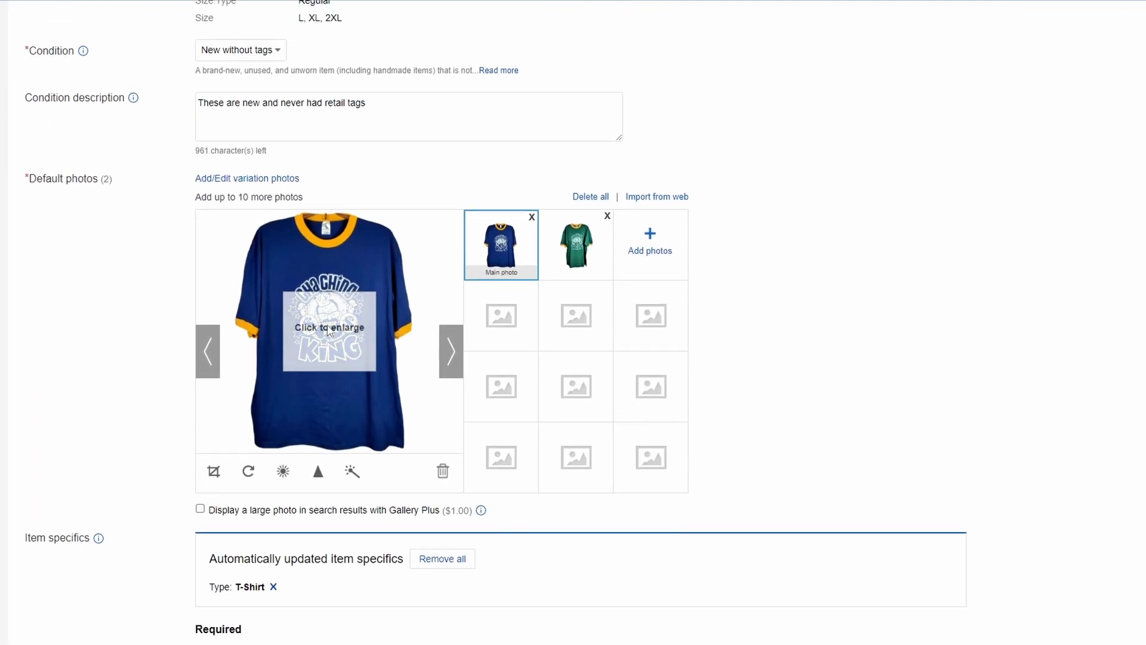
Offer free shipping for the USPS First Class domestic service in the listing's shipping details
{"action": "scroll", "coordinate": [384, 344], "scroll_direction": "down", "scroll_amount": 20}
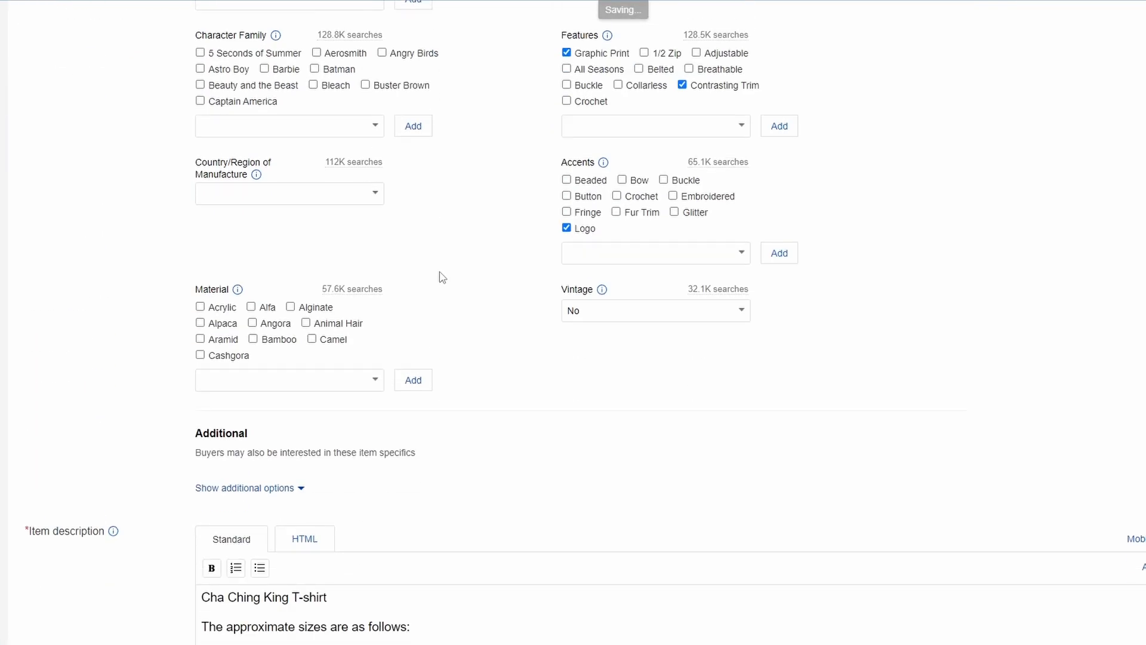
{"action": "scroll", "coordinate": [443, 277], "scroll_direction": "down", "scroll_amount": 15}
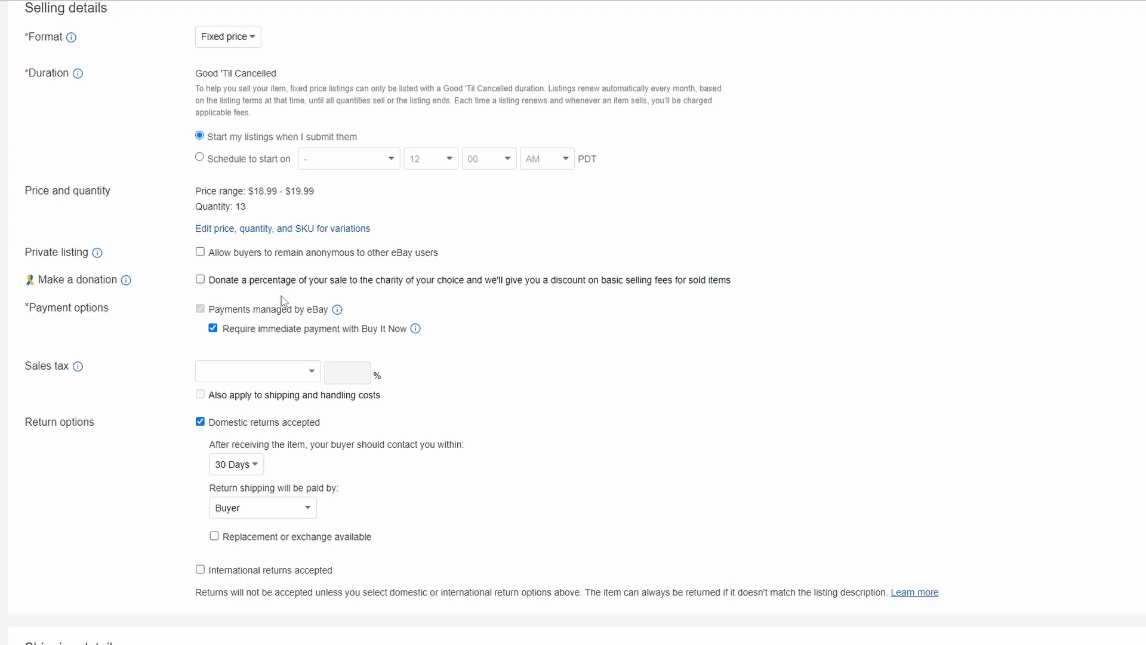
{"action": "scroll", "coordinate": [445, 355], "scroll_direction": "down", "scroll_amount": 2}
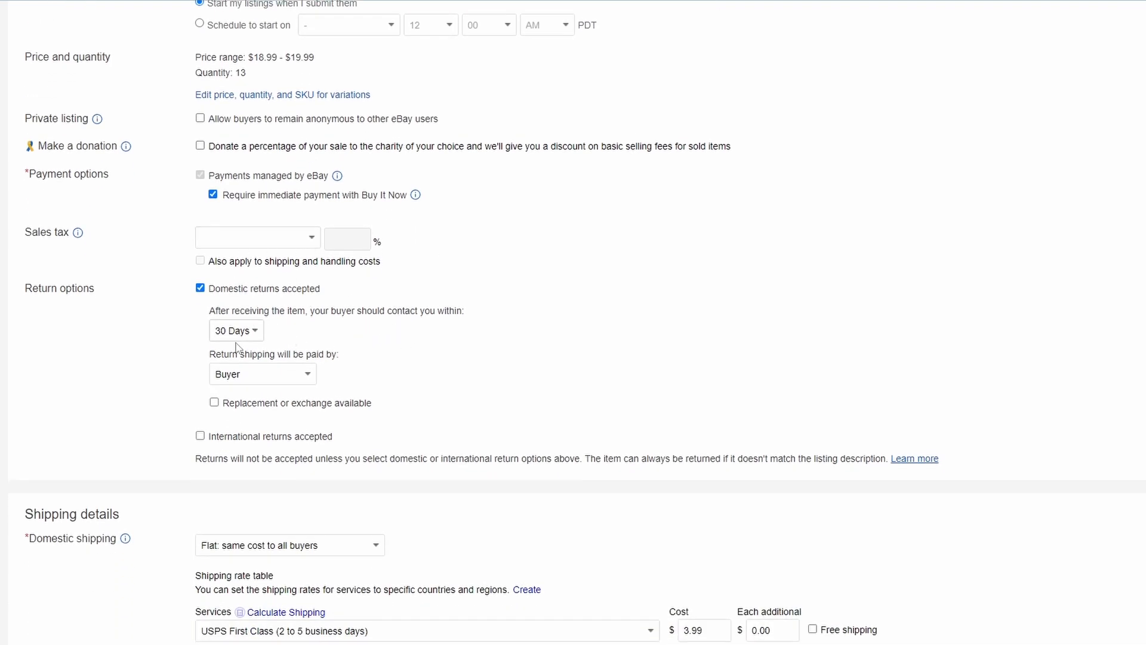
{"action": "scroll", "coordinate": [498, 345], "scroll_direction": "down", "scroll_amount": 3}
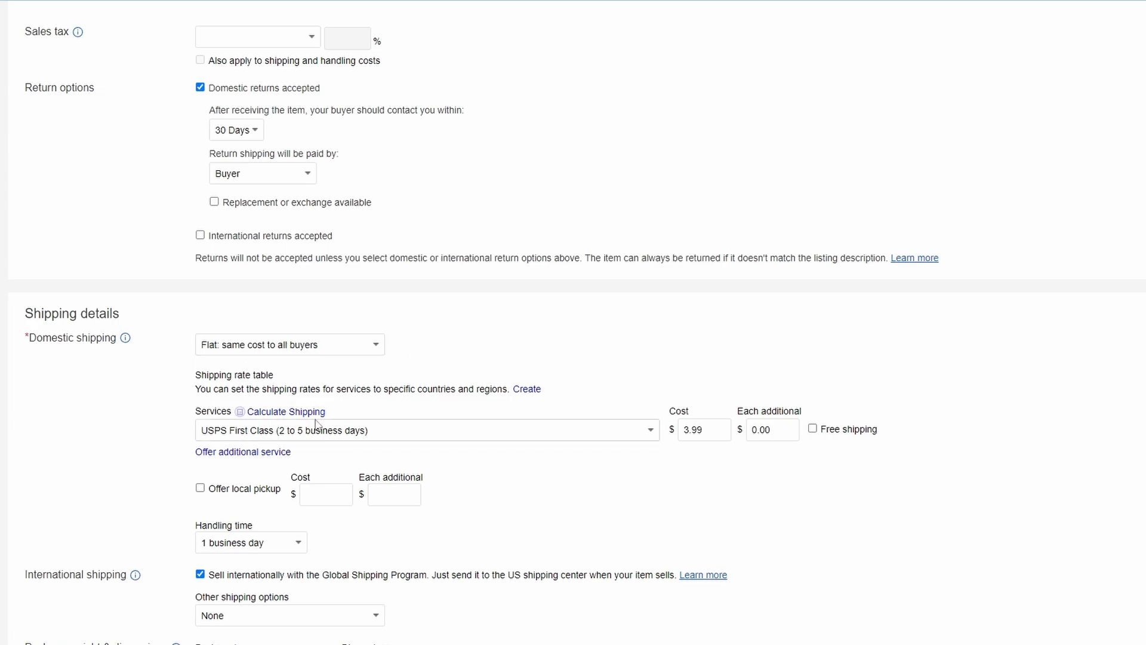
{"action": "left_click", "coordinate": [813, 429]}
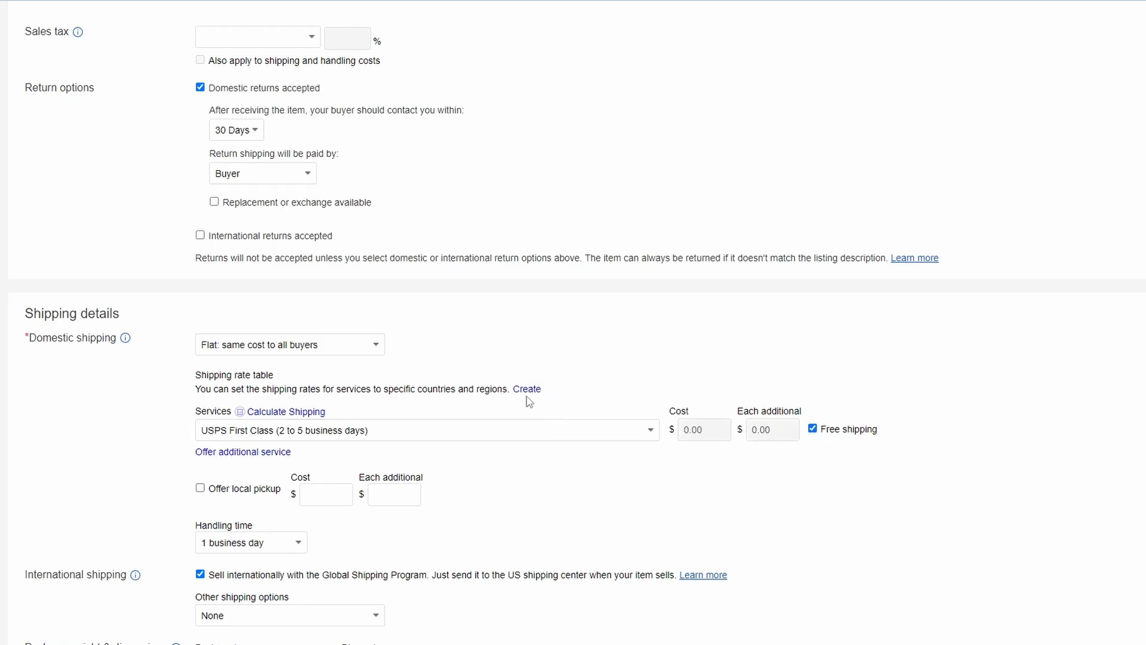
Set the package dimensions to 12 x 9 x 3 in. and its custom weight to 15 oz
{"action": "scroll", "coordinate": [471, 392], "scroll_direction": "down", "scroll_amount": 3}
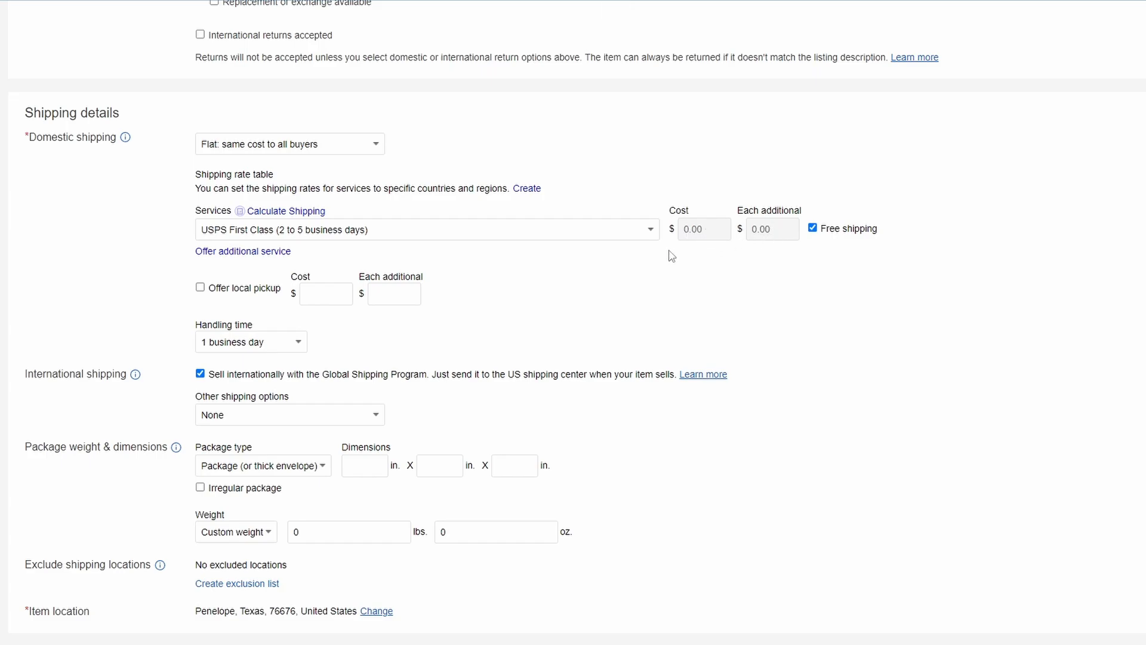
{"action": "scroll", "coordinate": [519, 309], "scroll_direction": "down", "scroll_amount": 2}
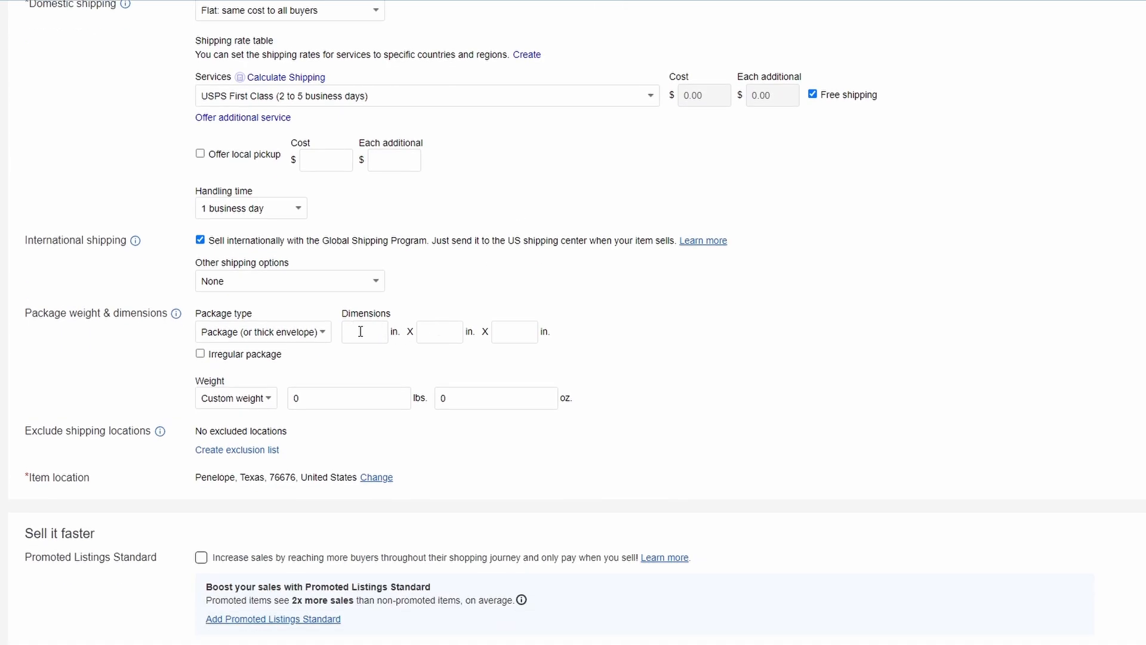
{"action": "left_click", "coordinate": [363, 335]}
{"action": "left_click", "coordinate": [363, 365]}
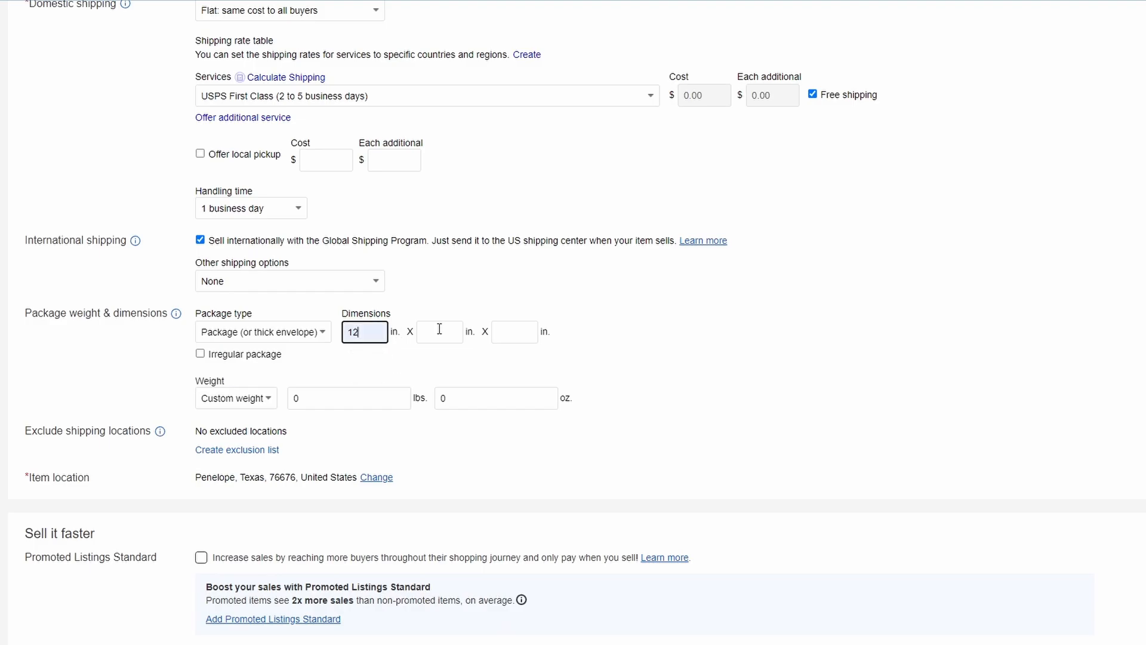
{"action": "left_click", "coordinate": [440, 332]}
{"action": "left_click", "coordinate": [440, 364]}
{"action": "left_click", "coordinate": [515, 332]}
{"action": "left_click", "coordinate": [511, 365]}
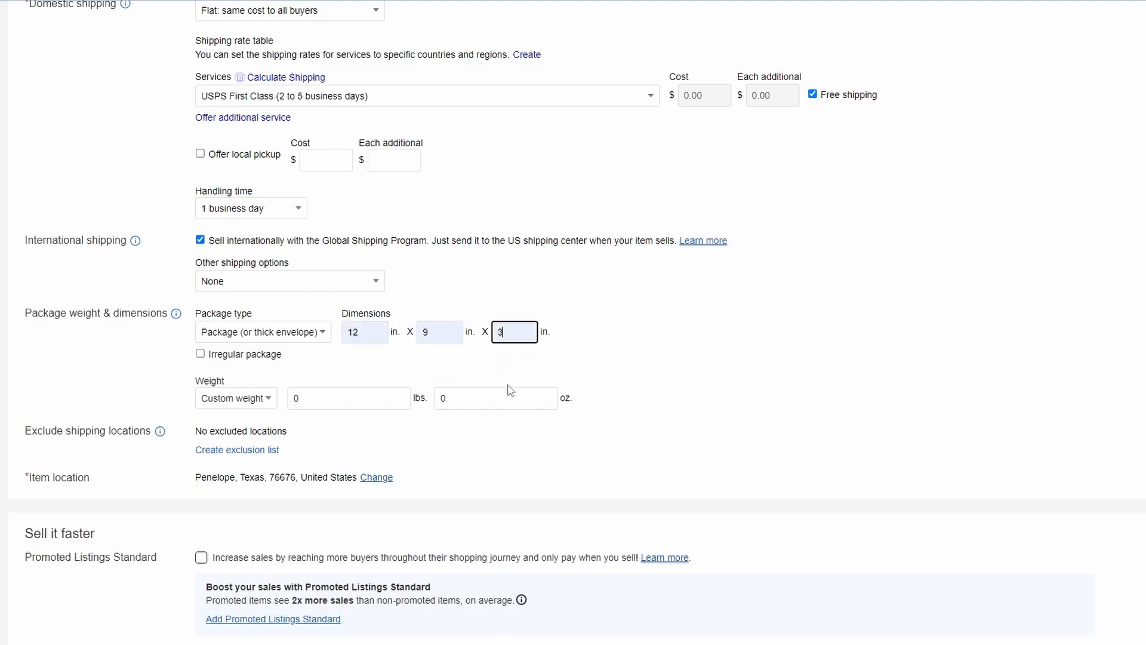
{"action": "left_click_drag", "start_coordinate": [455, 395], "coordinate": [440, 399]}
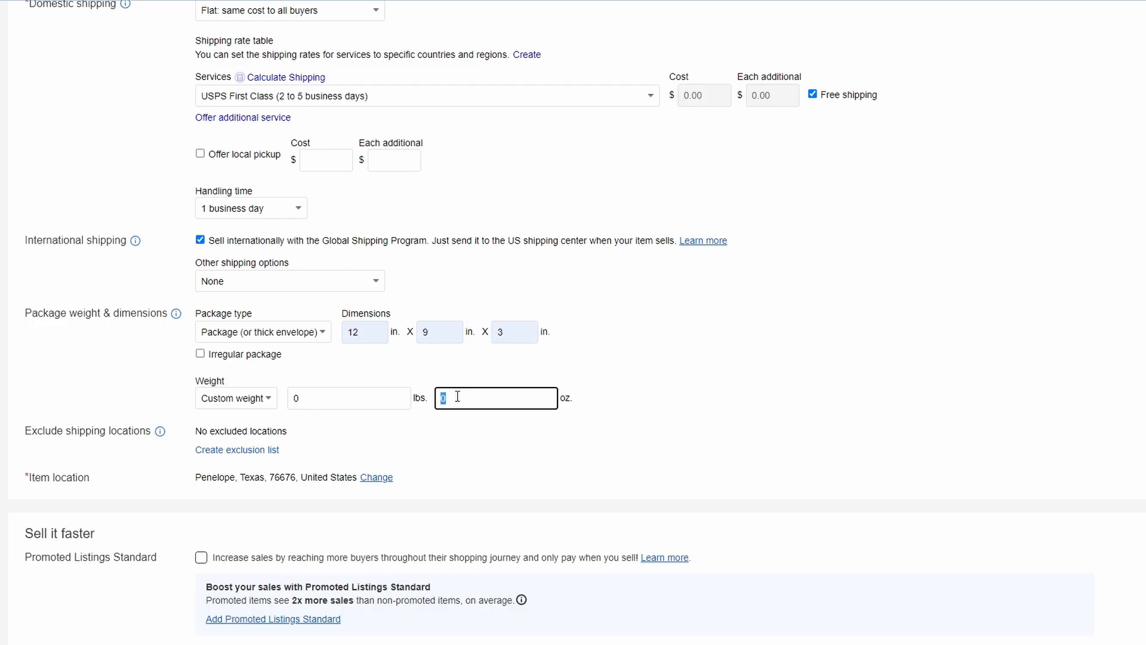
{"action": "type", "text": "15"}
{"action": "left_click", "coordinate": [423, 434]}
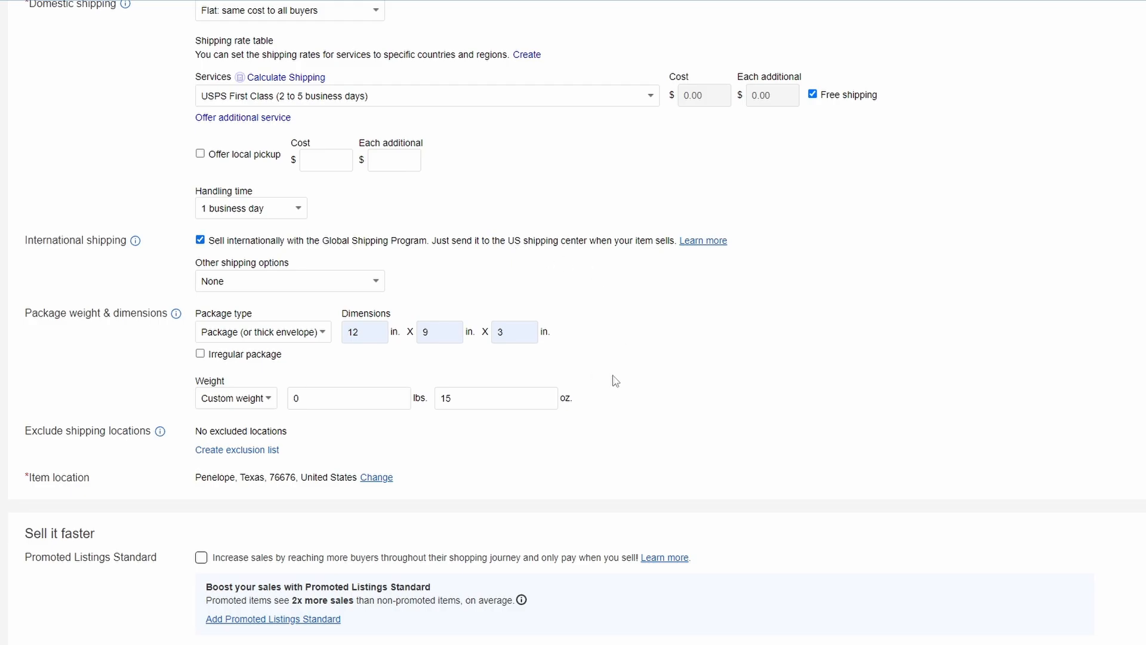
Enable volume pricing with 10%, 15% and 20% off for buying 2, 3 and 4 or more items
{"action": "scroll", "coordinate": [615, 379], "scroll_direction": "down", "scroll_amount": 3}
{"action": "scroll", "coordinate": [615, 379], "scroll_direction": "down", "scroll_amount": 2}
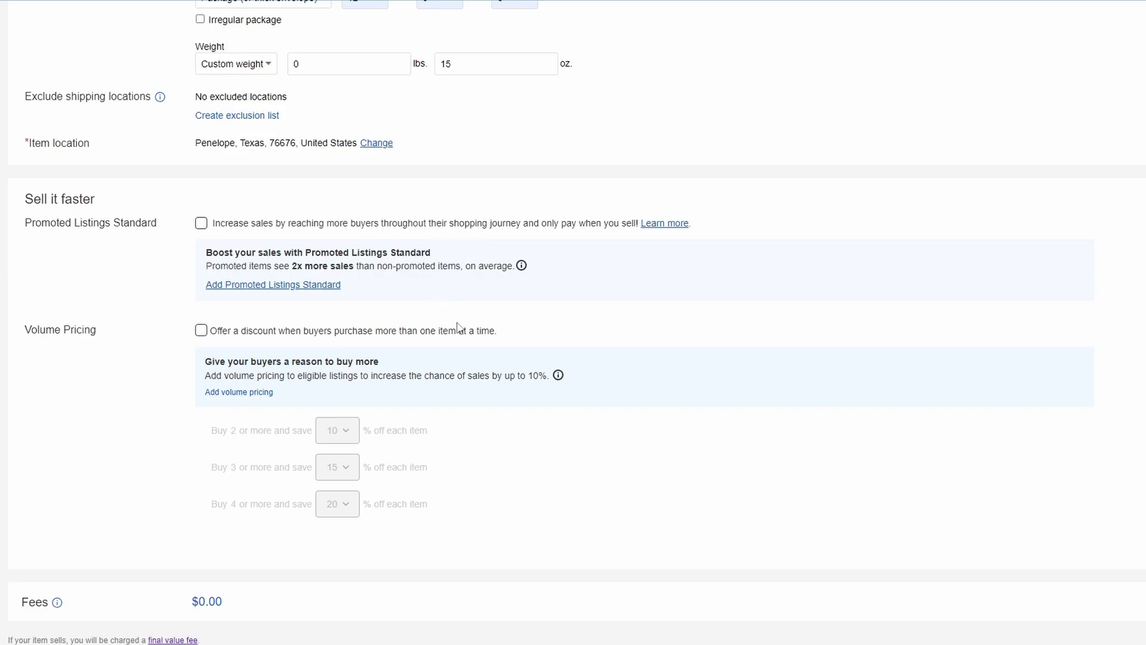
{"action": "left_click", "coordinate": [202, 332]}
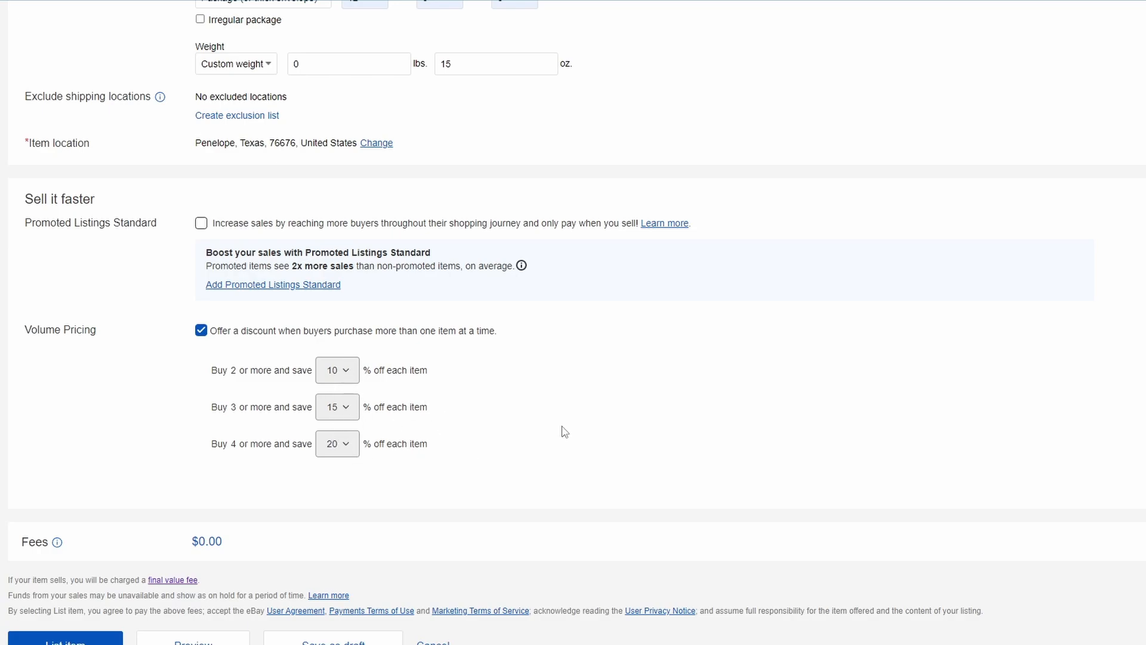
Submit the T-shirt listing for sale and finish without creating another listing
{"action": "scroll", "coordinate": [525, 384], "scroll_direction": "down", "scroll_amount": 1}
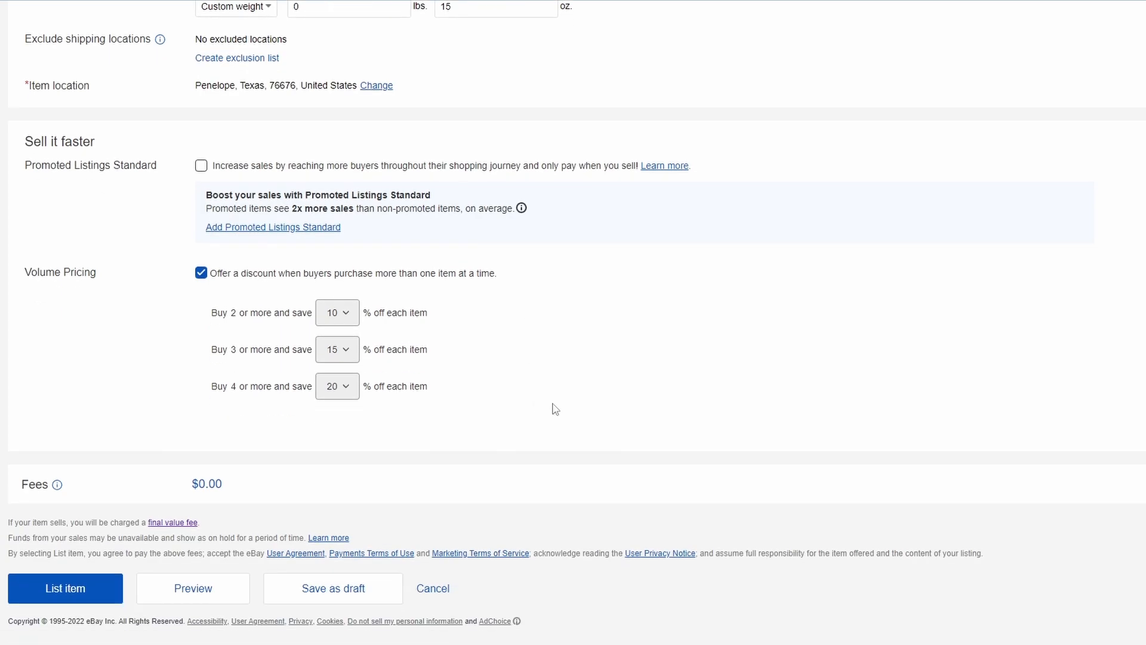
{"action": "left_click", "coordinate": [74, 590]}
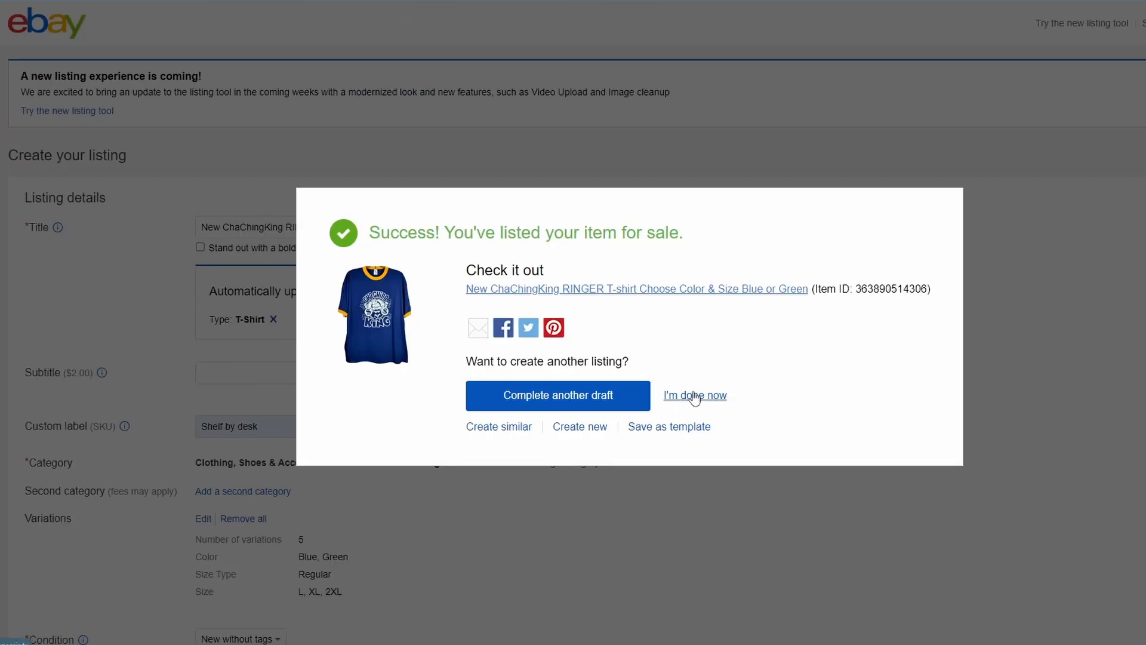
{"action": "left_click", "coordinate": [693, 395]}
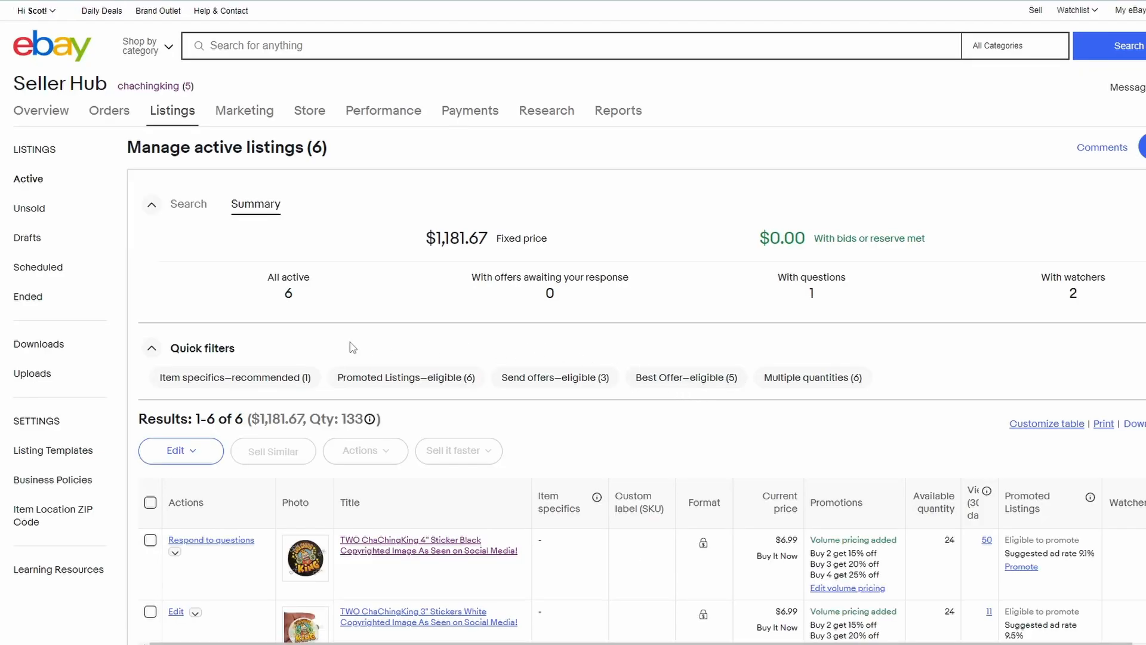
Reload the active listings and open the new ChaChingKing RINGER T-shirt listing
{"action": "left_click", "coordinate": [36, 181]}
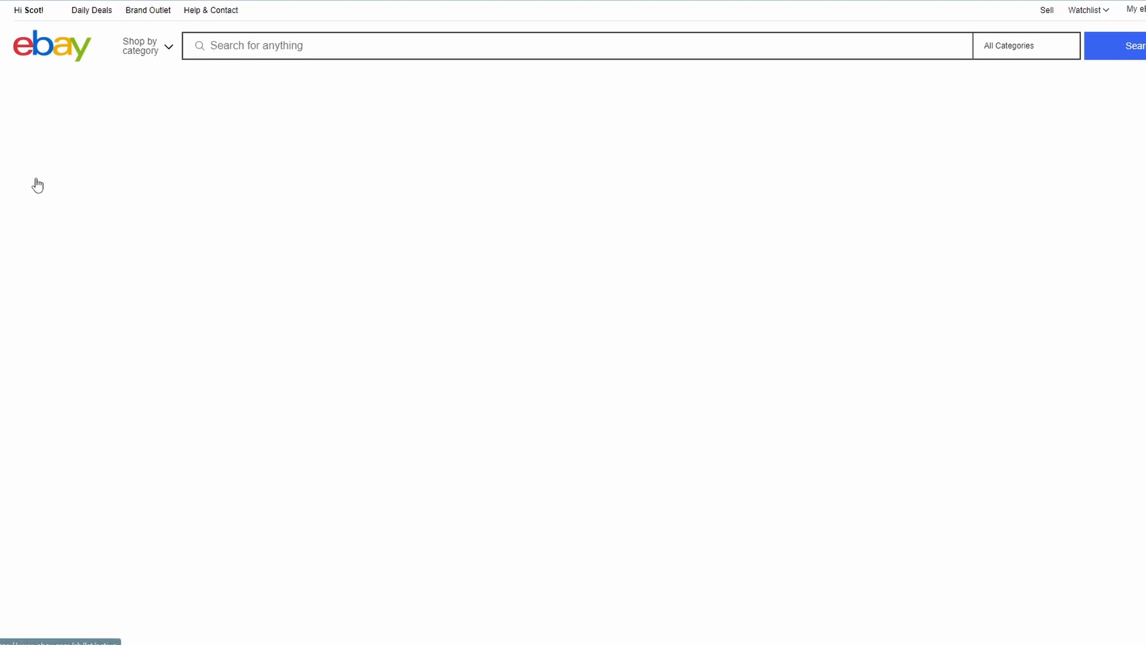
{"action": "scroll", "coordinate": [406, 286], "scroll_direction": "down", "scroll_amount": 4}
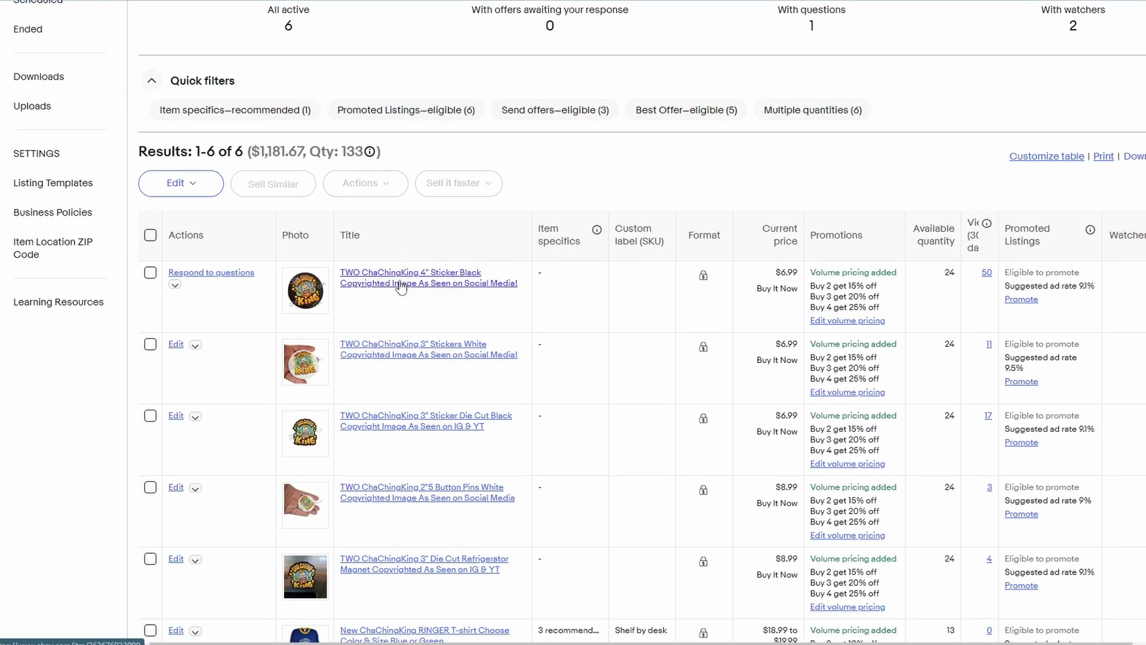
{"action": "scroll", "coordinate": [406, 311], "scroll_direction": "down", "scroll_amount": 3}
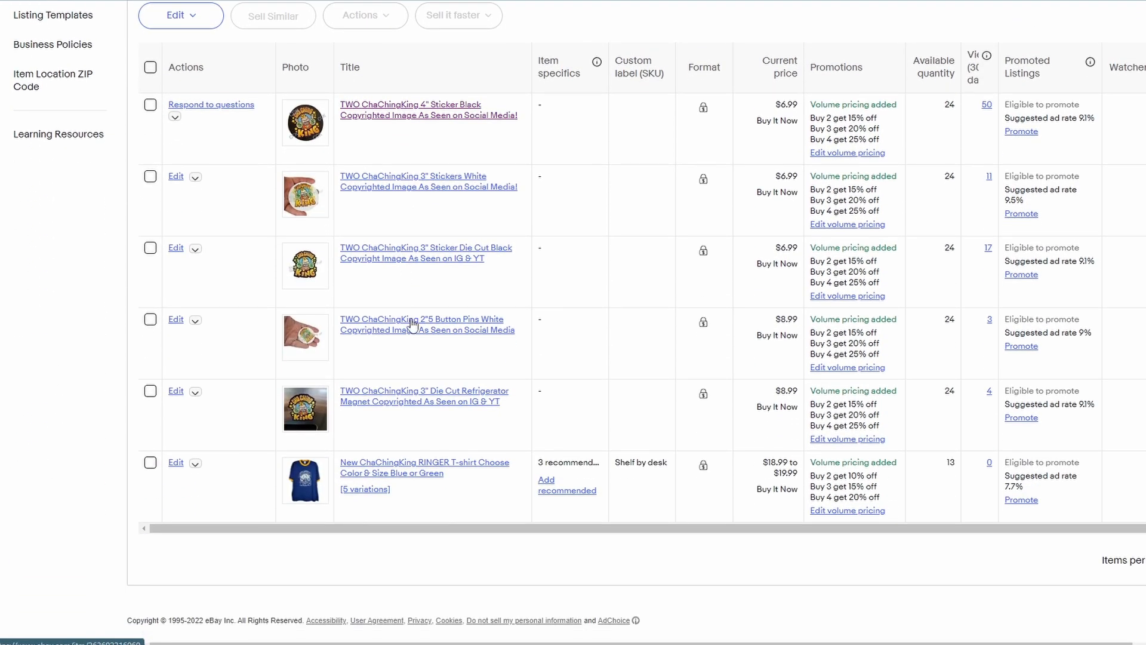
{"action": "left_click", "coordinate": [372, 475]}
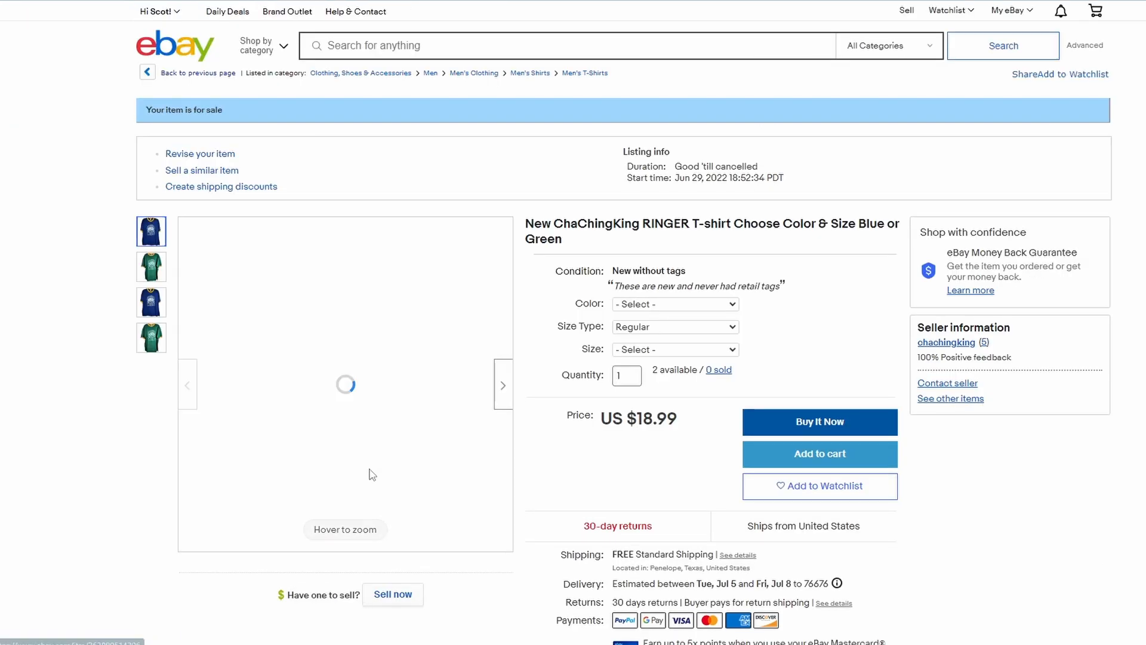
Choose color Blue, size type Regular and size 2XL on the listing page to check that variation's price
{"action": "left_click", "coordinate": [733, 305]}
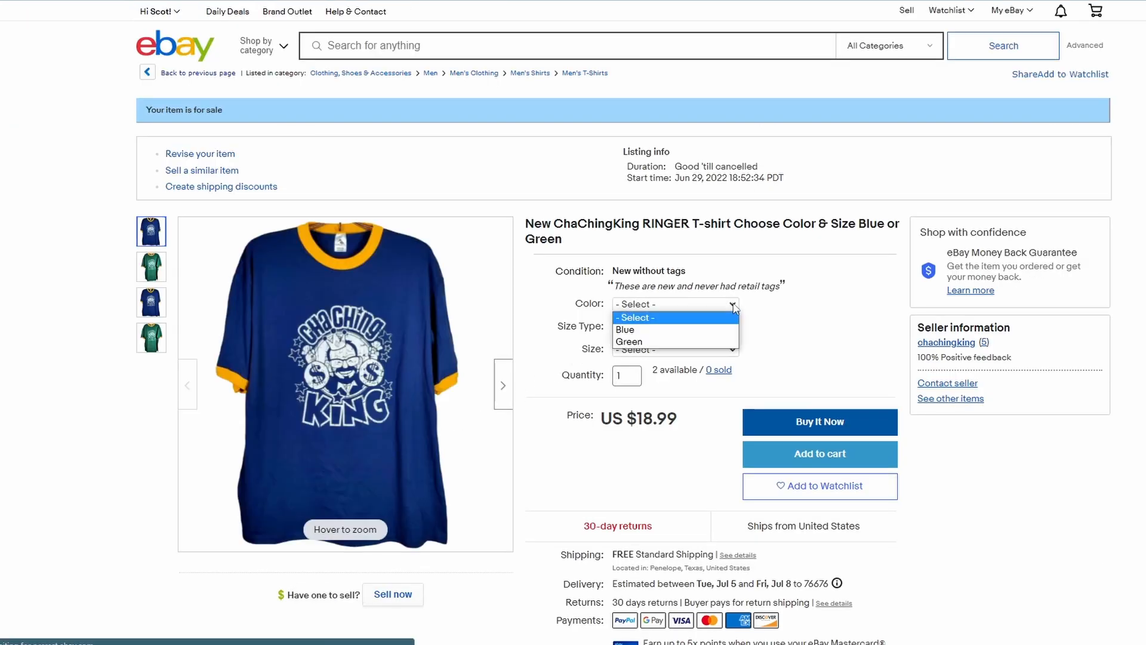
{"action": "left_click", "coordinate": [655, 330]}
{"action": "left_click", "coordinate": [676, 330]}
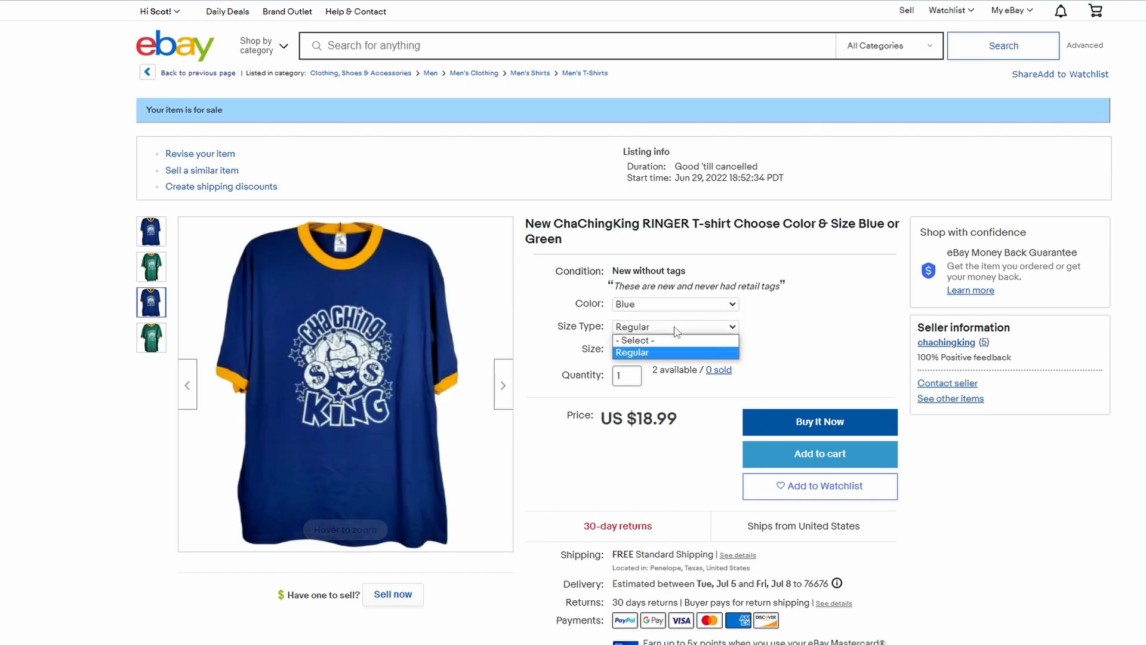
{"action": "left_click", "coordinate": [678, 356]}
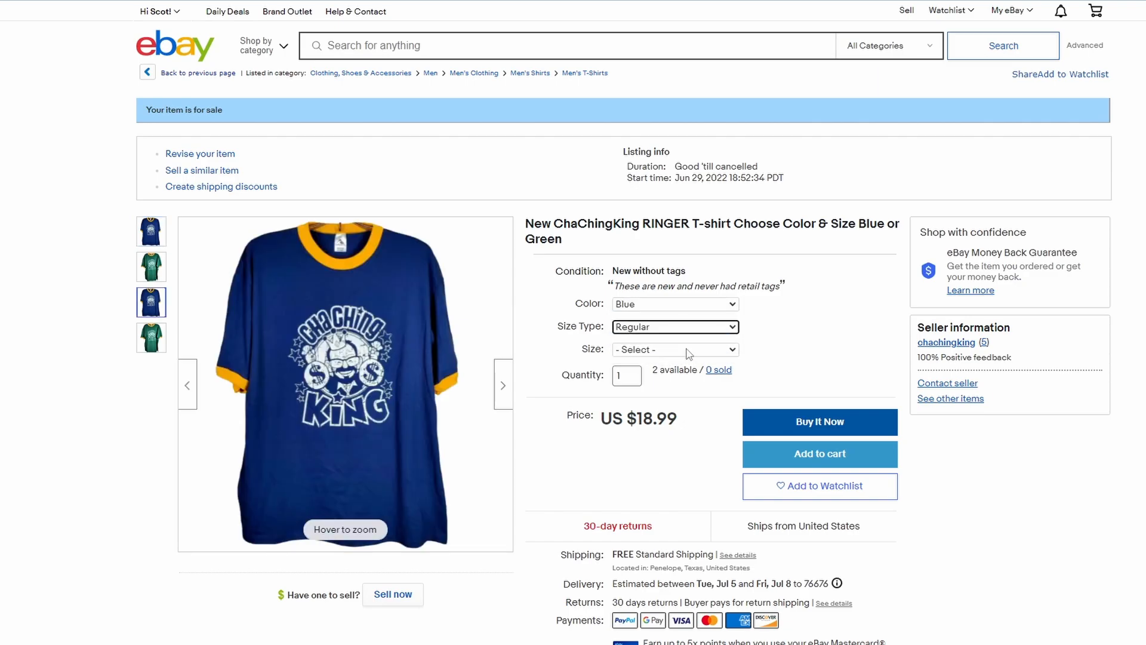
{"action": "left_click", "coordinate": [678, 352]}
{"action": "left_click", "coordinate": [651, 386]}
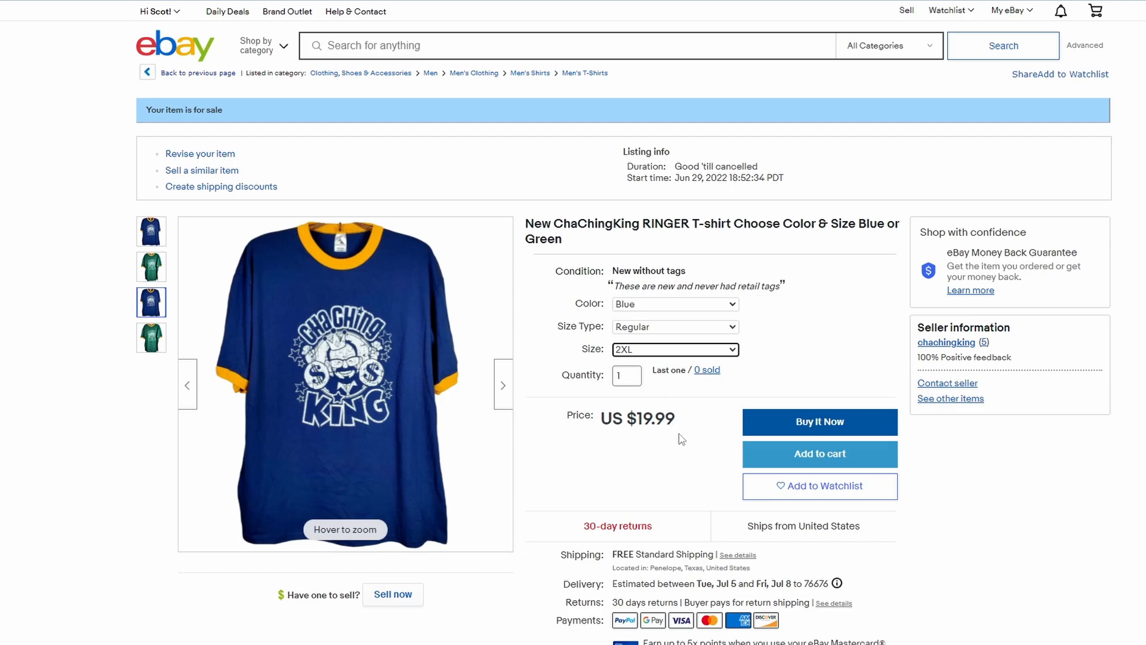
Review the published listing's shipping, returns, item specifics and size description
{"action": "scroll", "coordinate": [597, 394], "scroll_direction": "down", "scroll_amount": 3}
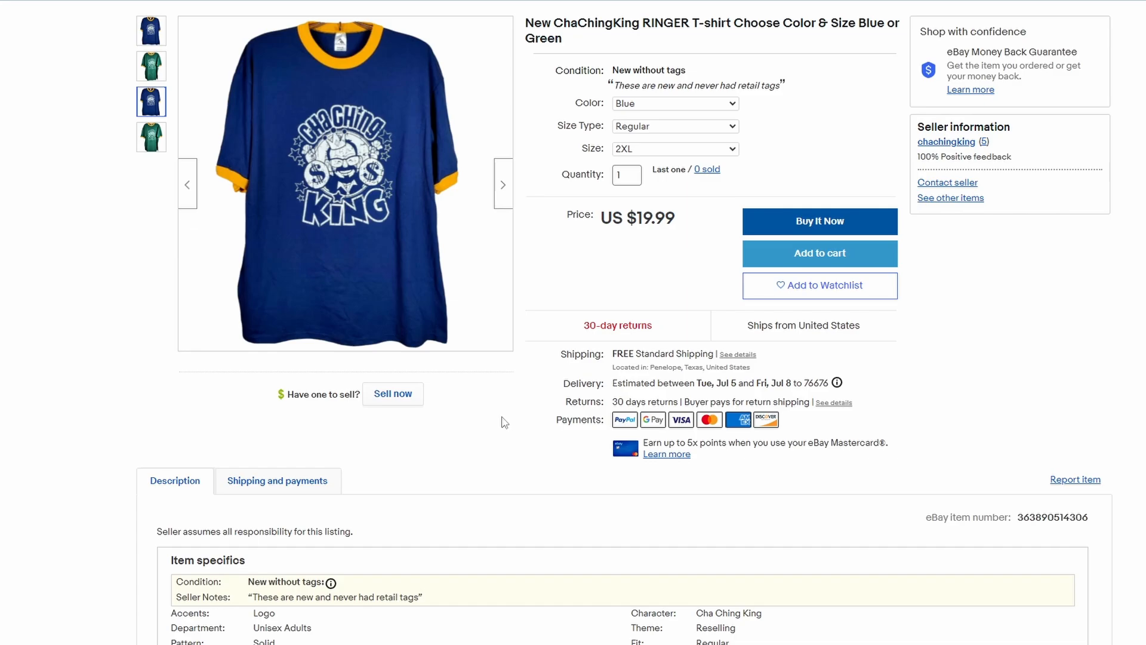
{"action": "scroll", "coordinate": [495, 420], "scroll_direction": "down", "scroll_amount": 4}
{"action": "scroll", "coordinate": [350, 353], "scroll_direction": "down", "scroll_amount": 4}
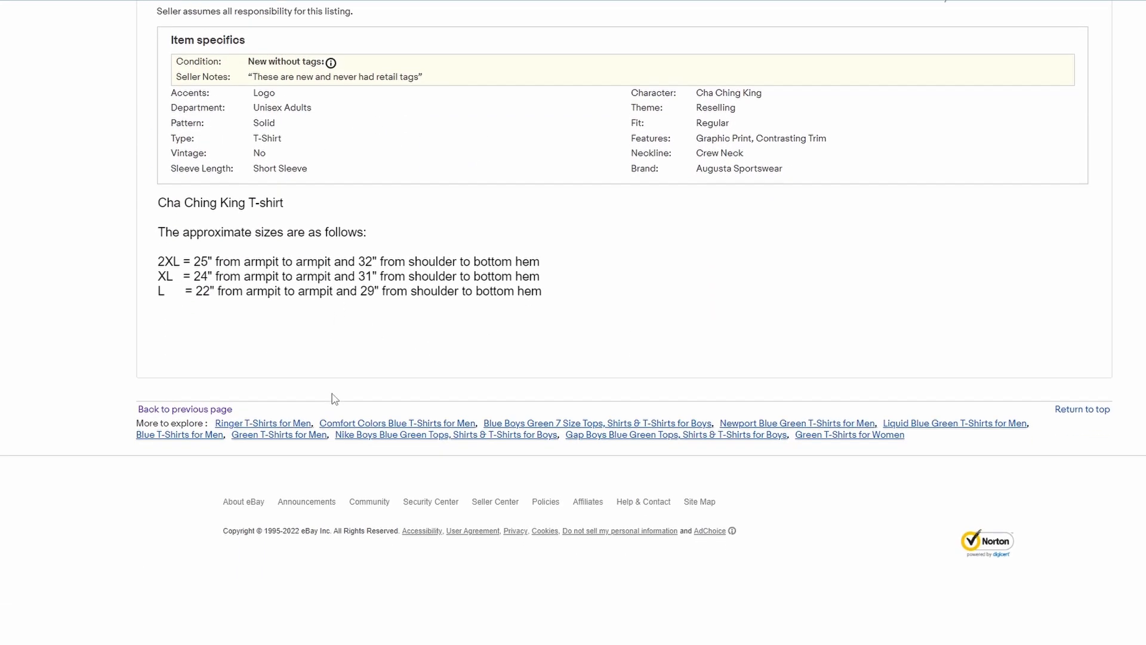
Return to the Seller Hub overview and look at its Listings section
{"action": "scroll", "coordinate": [335, 399], "scroll_direction": "up", "scroll_amount": 10}
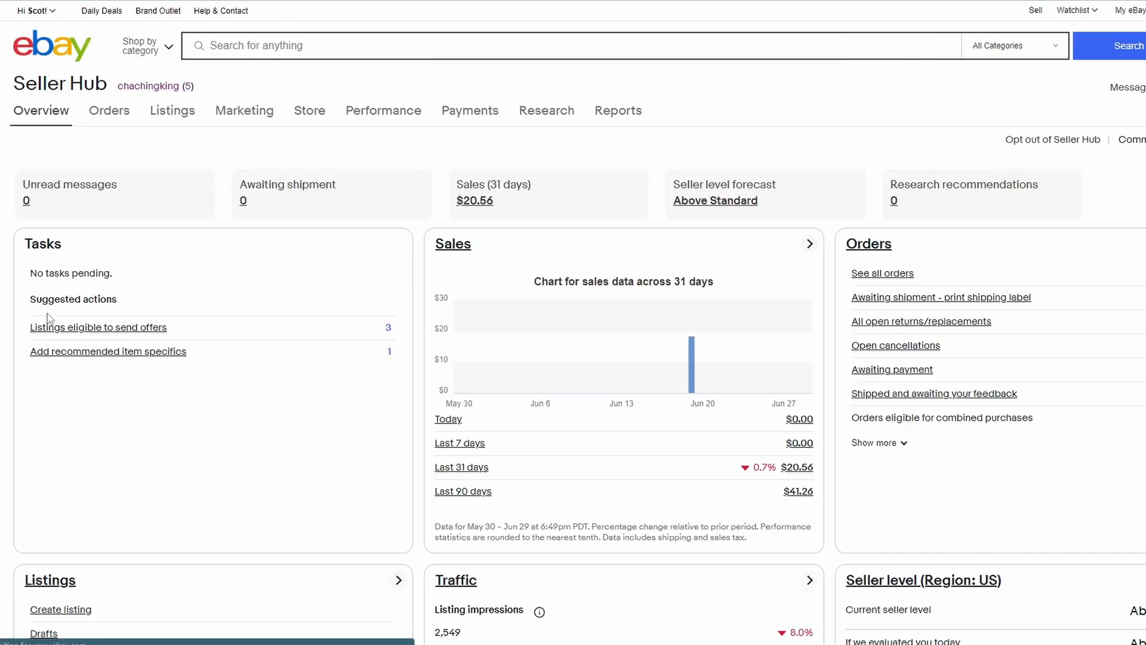
{"action": "scroll", "coordinate": [186, 432], "scroll_direction": "down", "scroll_amount": 4}
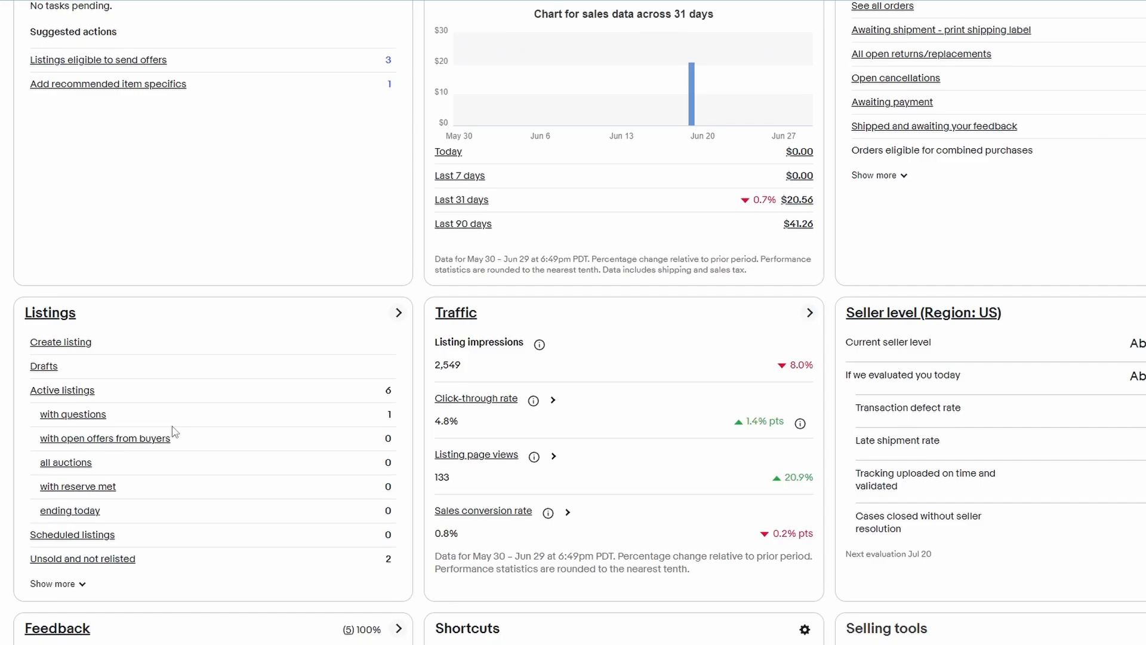